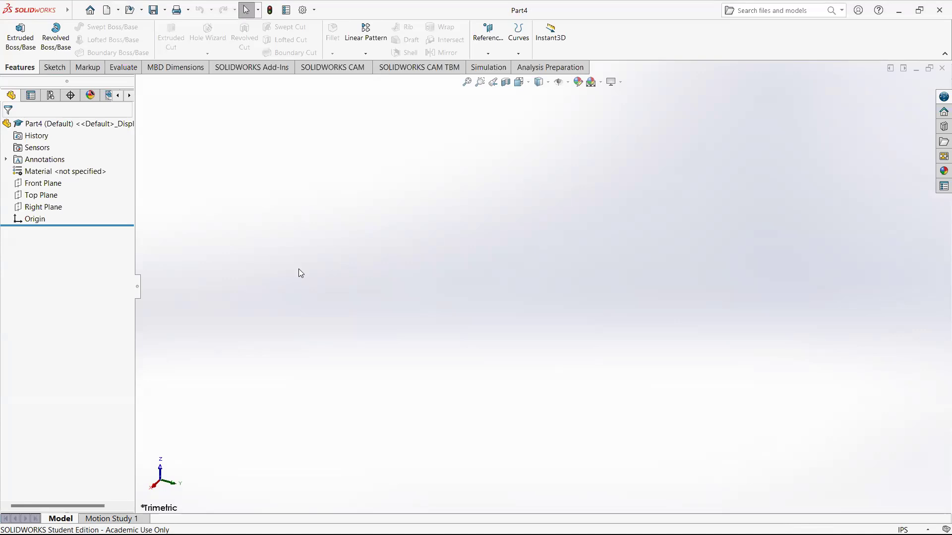
Step: Open the part's file properties and enter the author's surname in the summary information
left_click(73, 15)
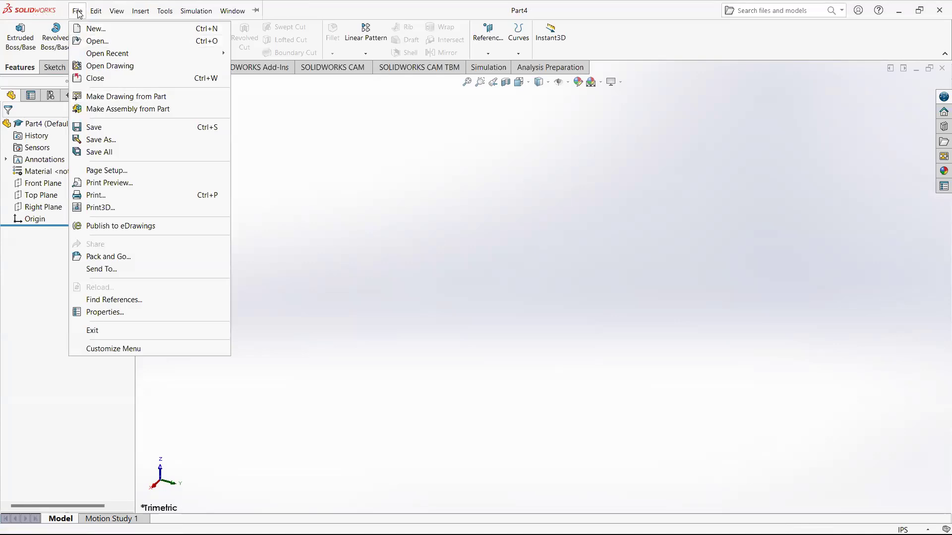
left_click(118, 314)
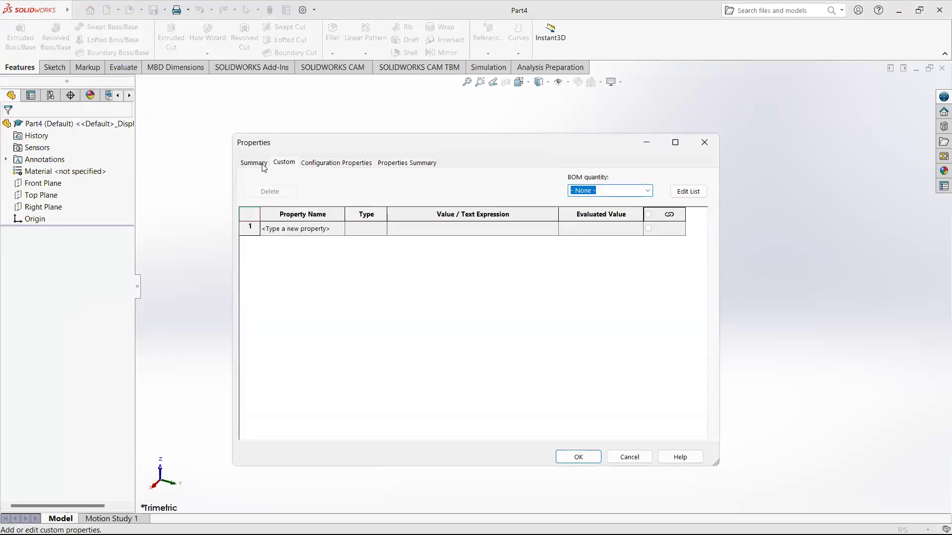
left_click(265, 165)
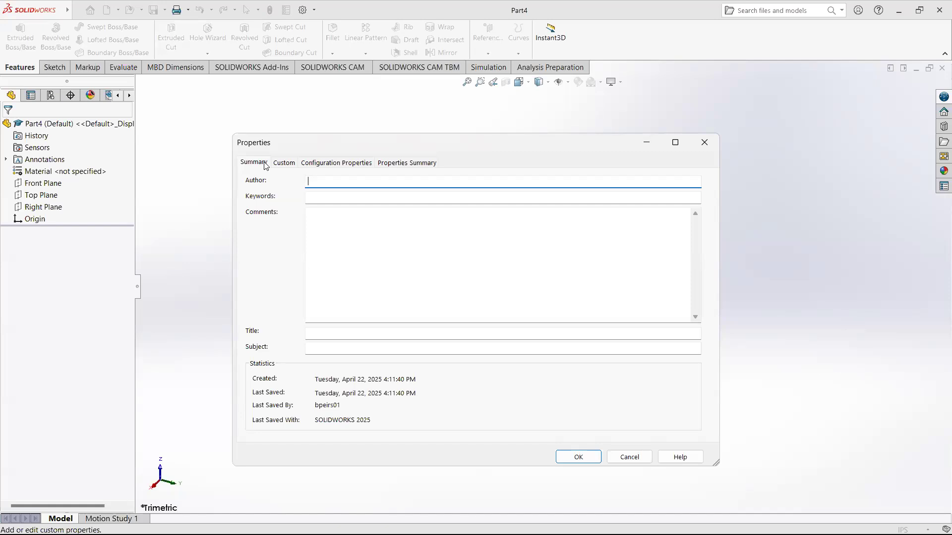
type("Peirson")
Step: Enter "Break all corners and sharp edges" as the summary comment
left_click(353, 237)
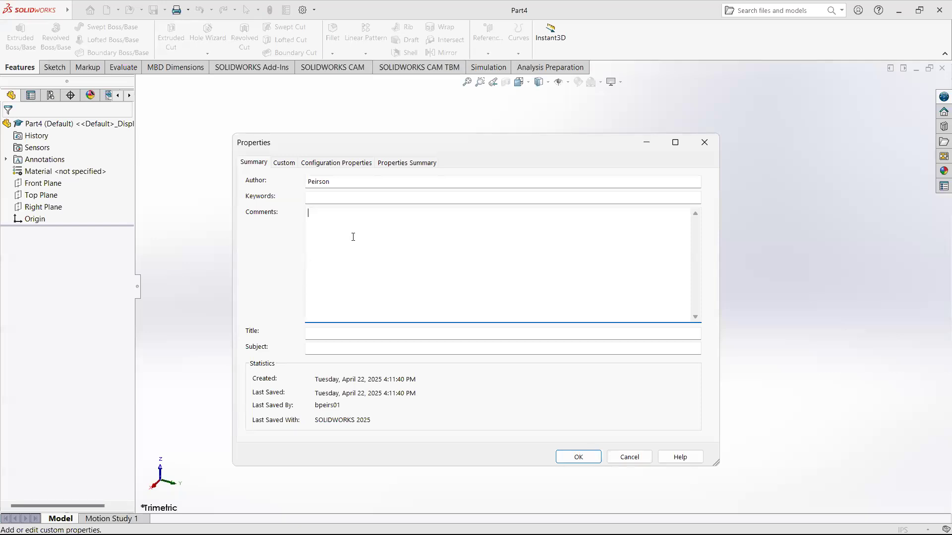
type("B")
type("reak all corn")
type("ers and sha")
type("rp edded")
key("BackSpace")
key("BackSpace")
key("BackSpace")
type("ges")
type("P")
type("ut anot")
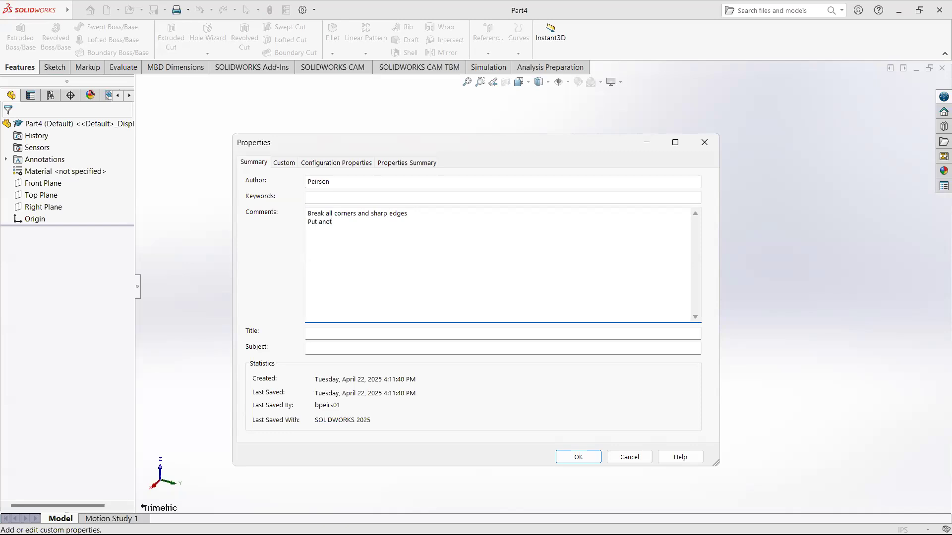
type("her line")
key("BackSpace")
key("BackSpace")
key("BackSpace")
key("BackSpace")
key("BackSpace")
key("BackSpace")
key("BackSpace")
key("BackSpace")
key("BackSpace")
key("BackSpace")
key("BackSpace")
key("BackSpace")
key("BackSpace")
key("BackSpace")
key("BackSpace")
key("BackSpace")
left_click(330, 335)
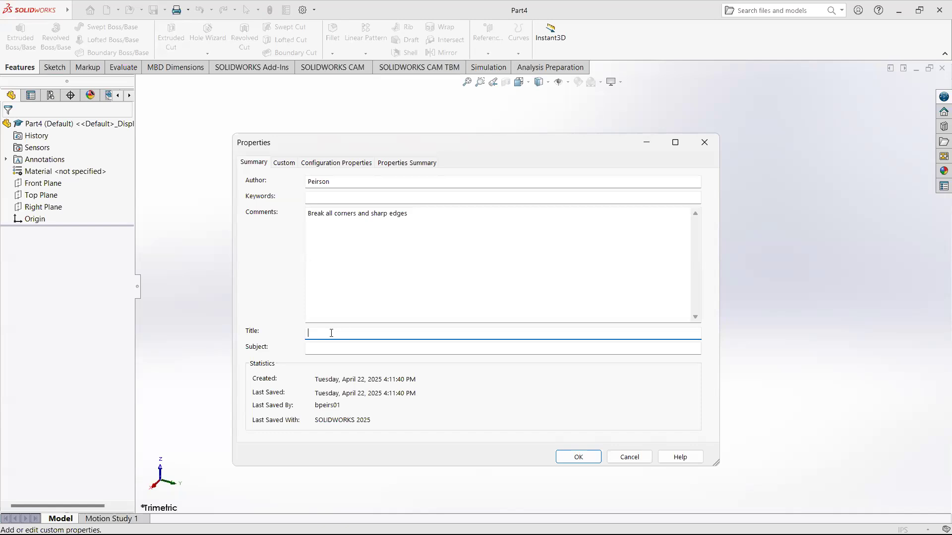
Step: Add the predefined Revision property as the first entry in the part's custom properties
left_click(286, 167)
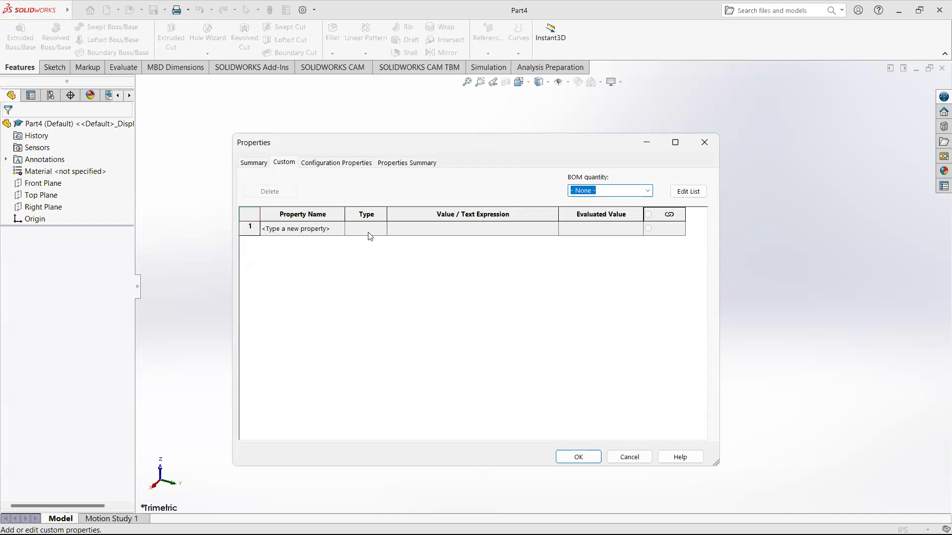
left_click(327, 234)
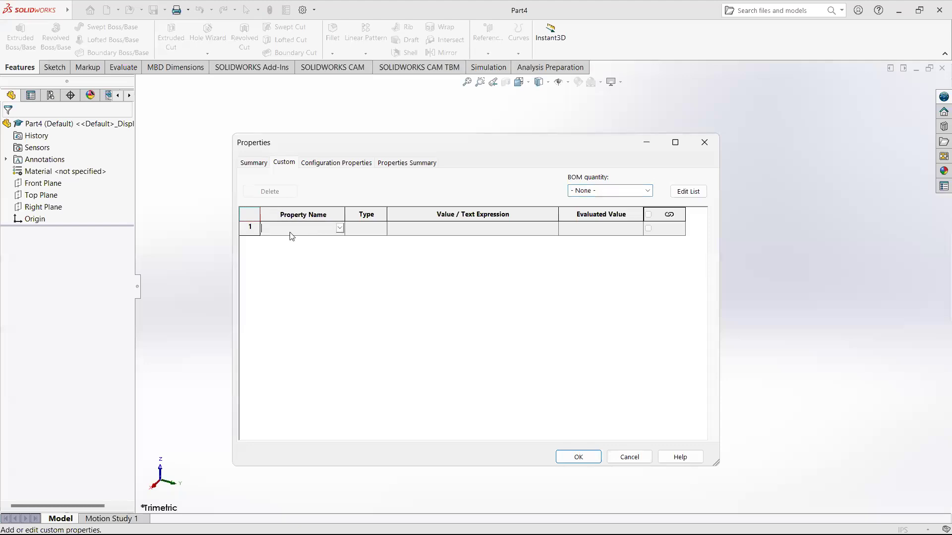
left_click(341, 229)
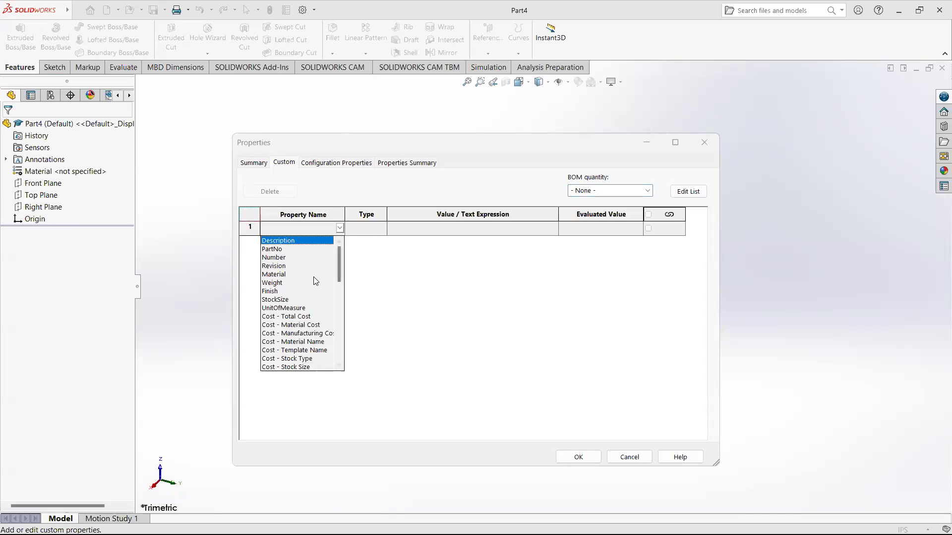
scroll(314, 276, "down", 3)
scroll(314, 276, "down", 9)
scroll(313, 275, "down", 2)
scroll(313, 283, "up", 4)
scroll(313, 283, "up", 1)
scroll(312, 282, "up", 7)
left_click(280, 267)
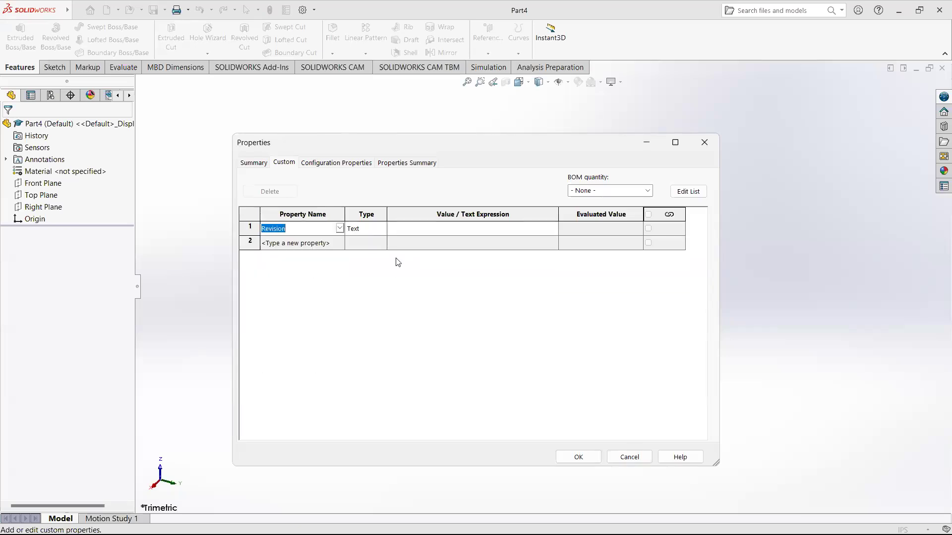
Step: Set the Revision property's value to A
left_click(421, 233)
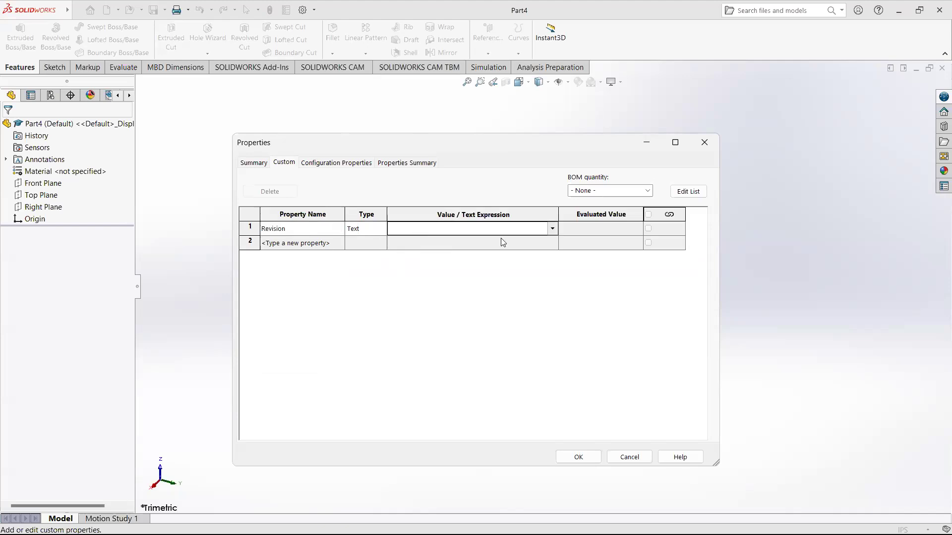
left_click(553, 230)
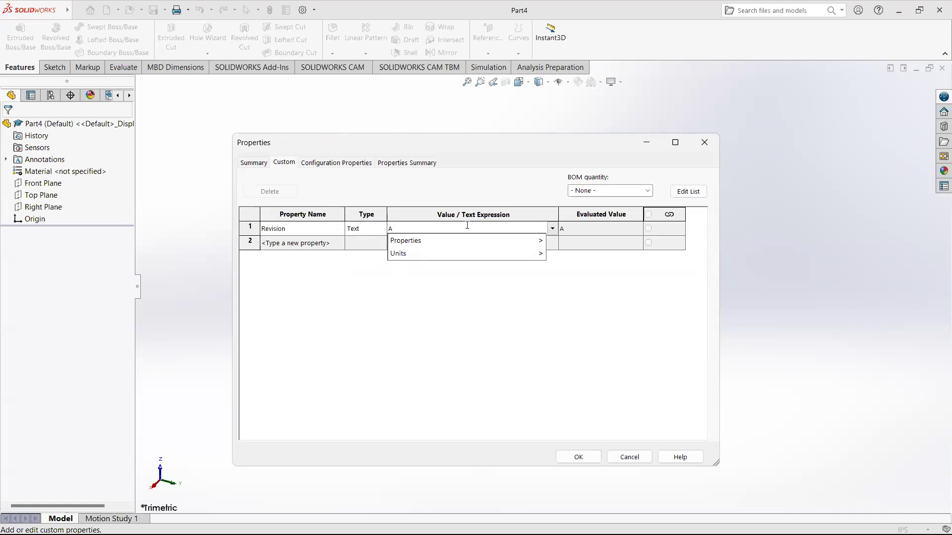
left_click(311, 243)
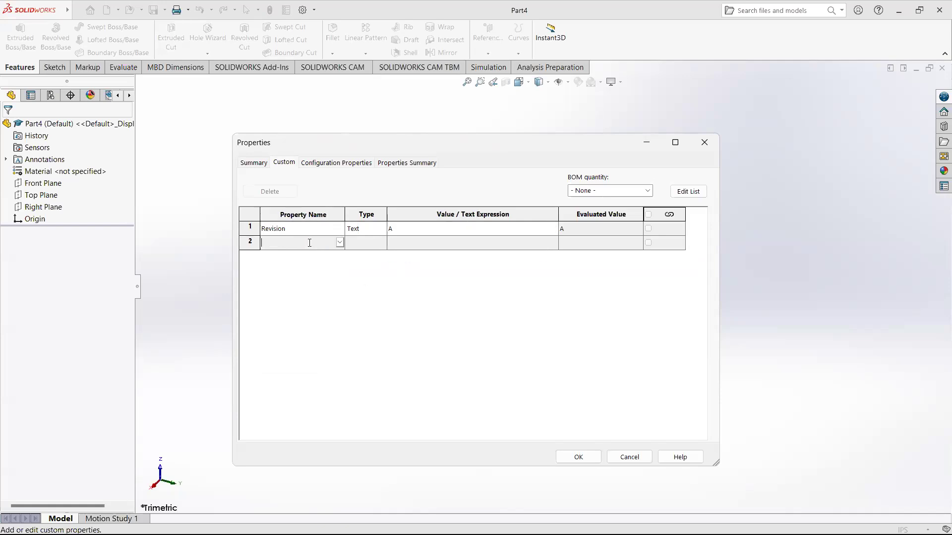
left_click(440, 231)
key("BackSpace")
left_click(305, 243)
left_click(409, 228)
type("A")
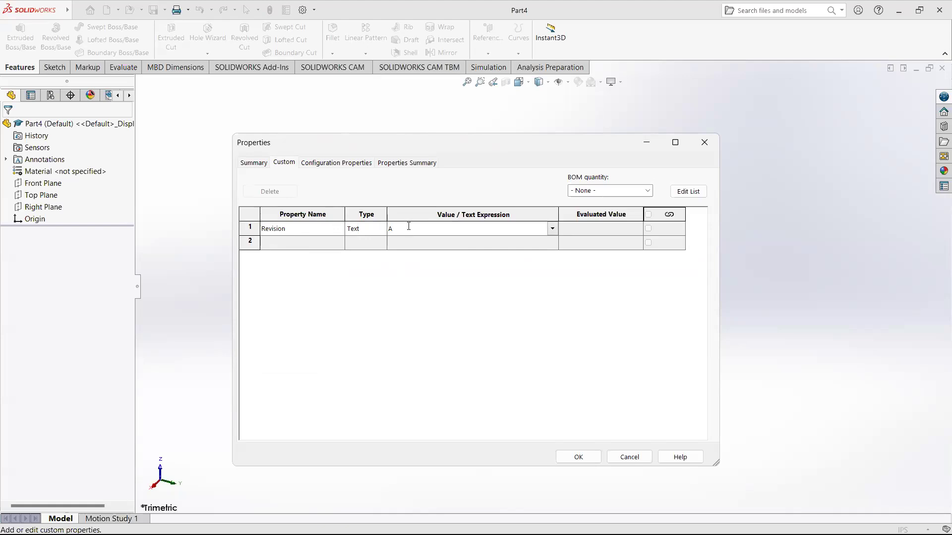
Step: Add a Material custom property and link its value to the part's SW-Material property
left_click(307, 244)
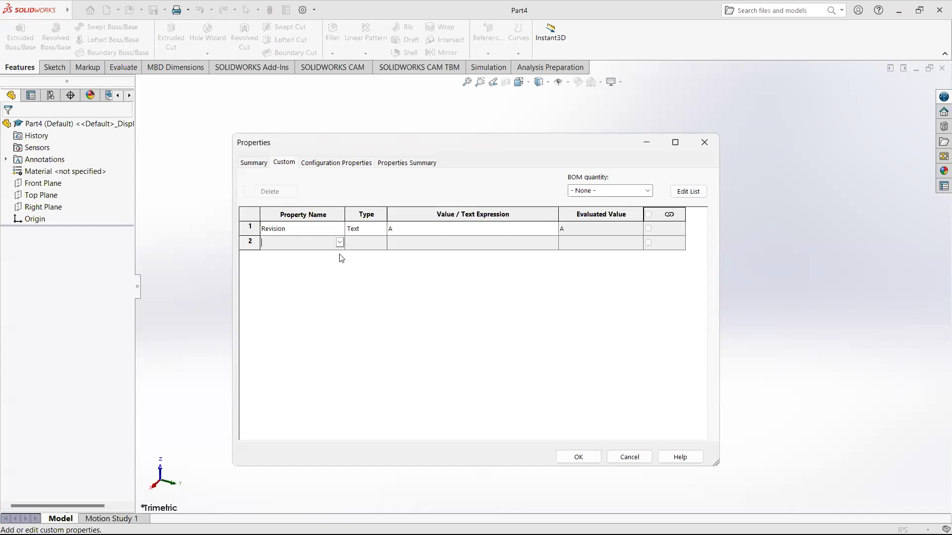
left_click(340, 242)
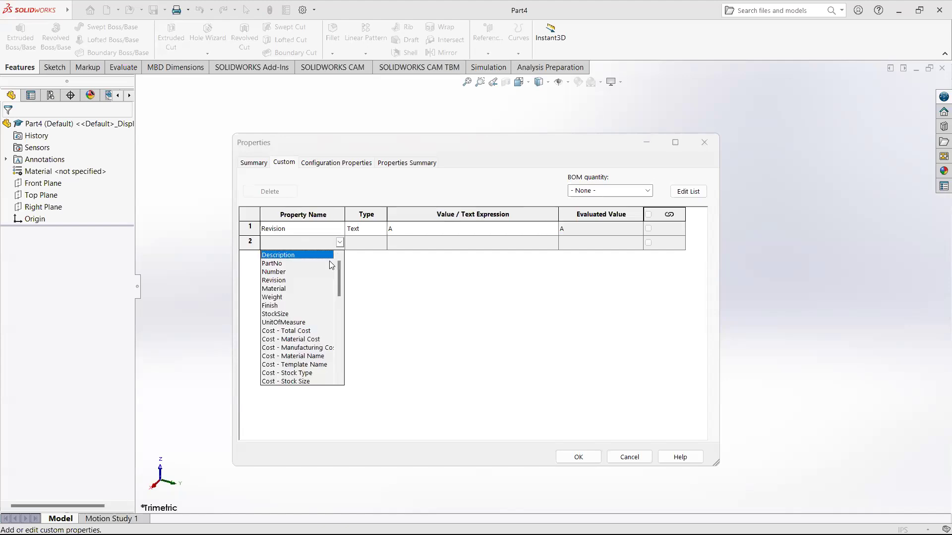
left_click(275, 289)
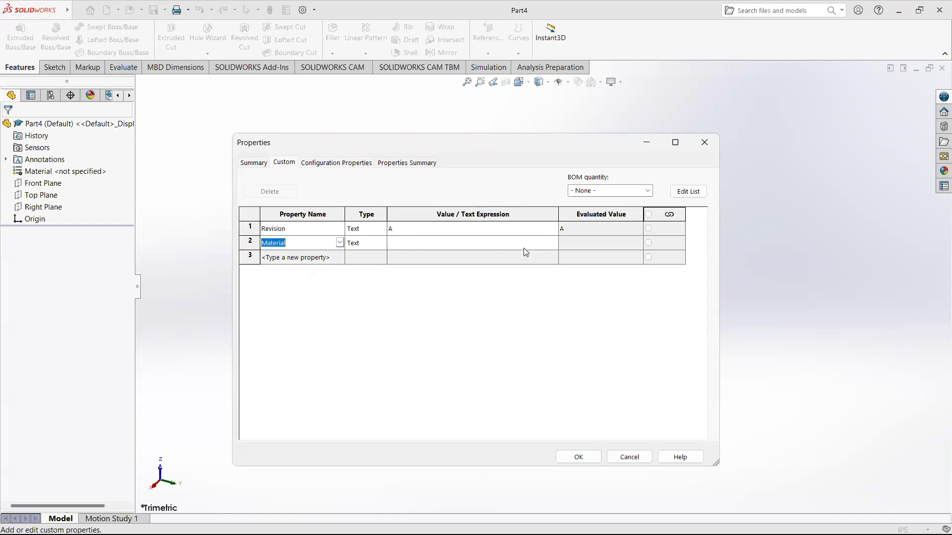
left_click(429, 243)
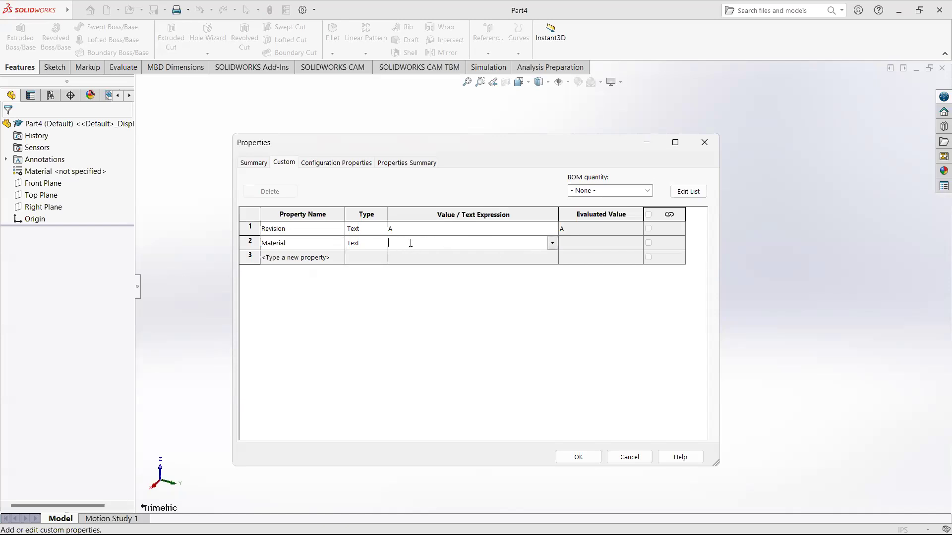
left_click(550, 246)
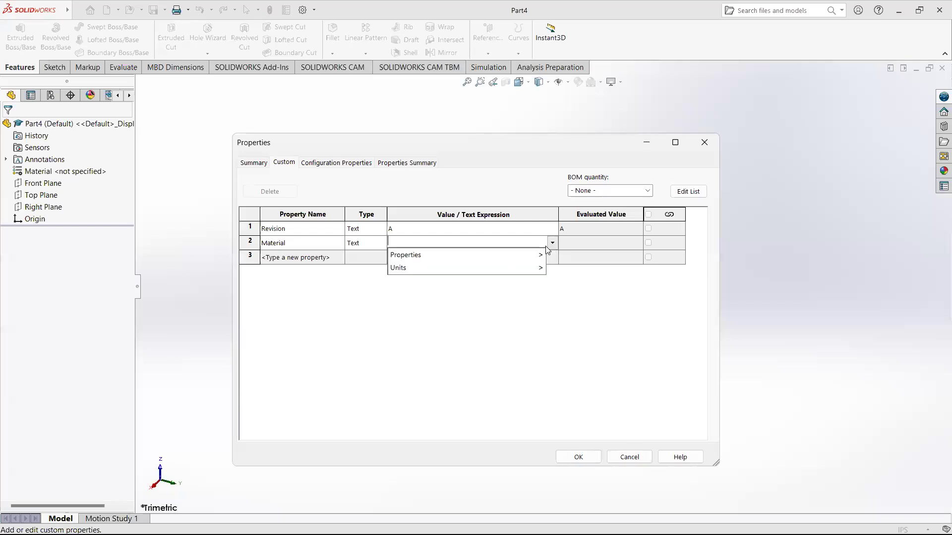
mouse_move(452, 271)
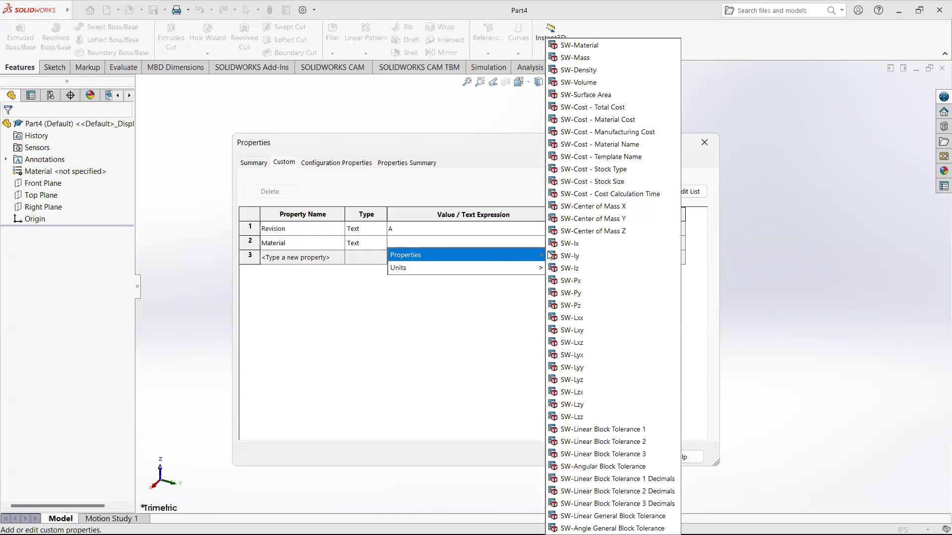
left_click(595, 46)
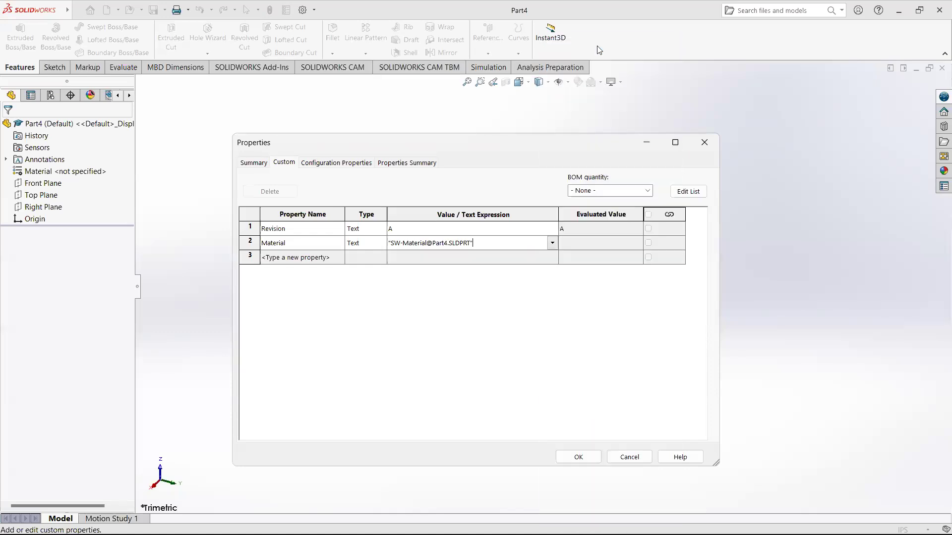
Step: Add a Finish custom property, first trying Black Oxide as its value and replacing it with N/A
left_click(320, 258)
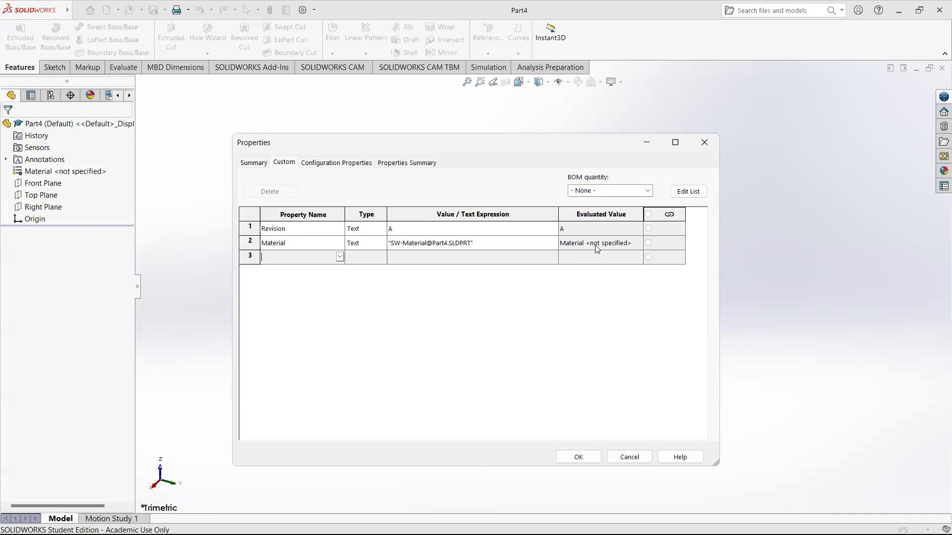
left_click(340, 257)
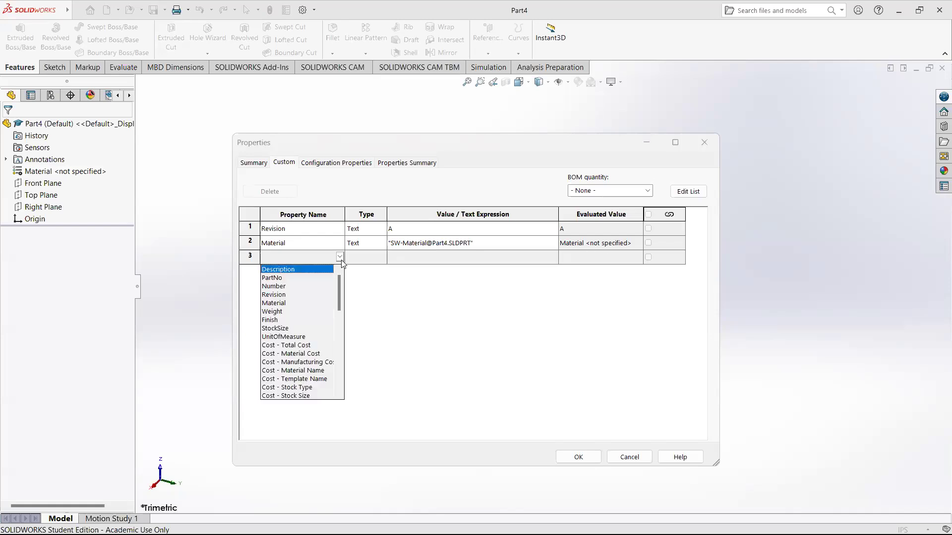
left_click(272, 320)
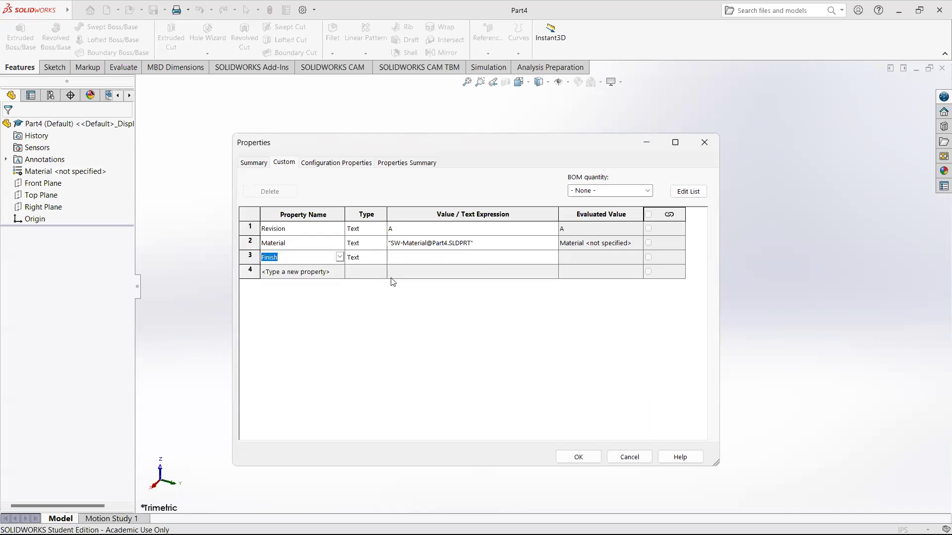
left_click(432, 257)
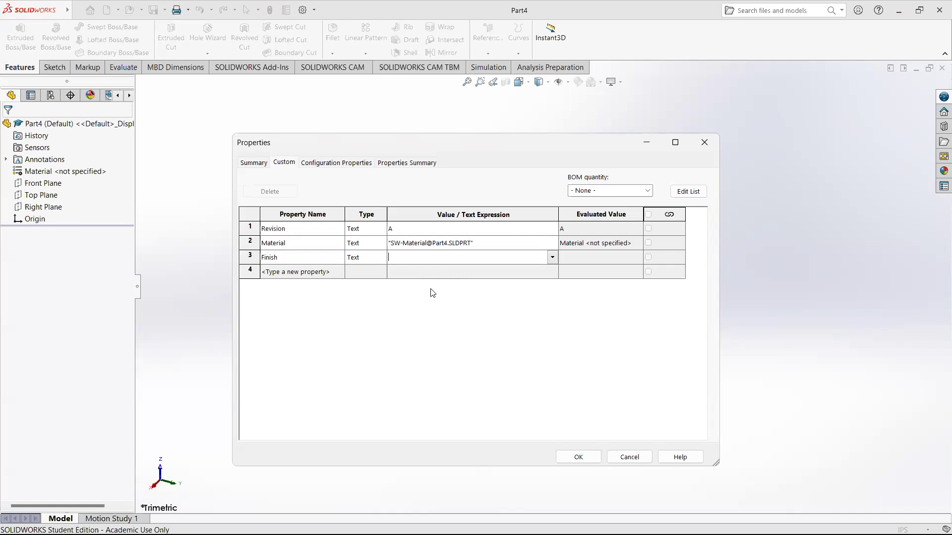
type("Black Oxide")
left_click_drag(435, 257, 357, 257)
key("BackSpace")
type("N/A")
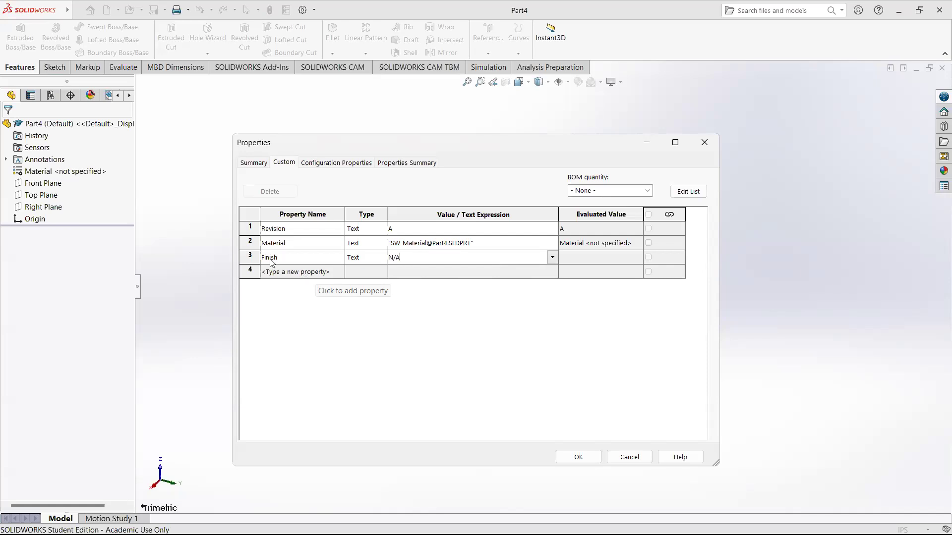
Step: Add a DrawnBy custom property and enter the drafter's initials as its value
left_click(322, 272)
left_click(340, 272)
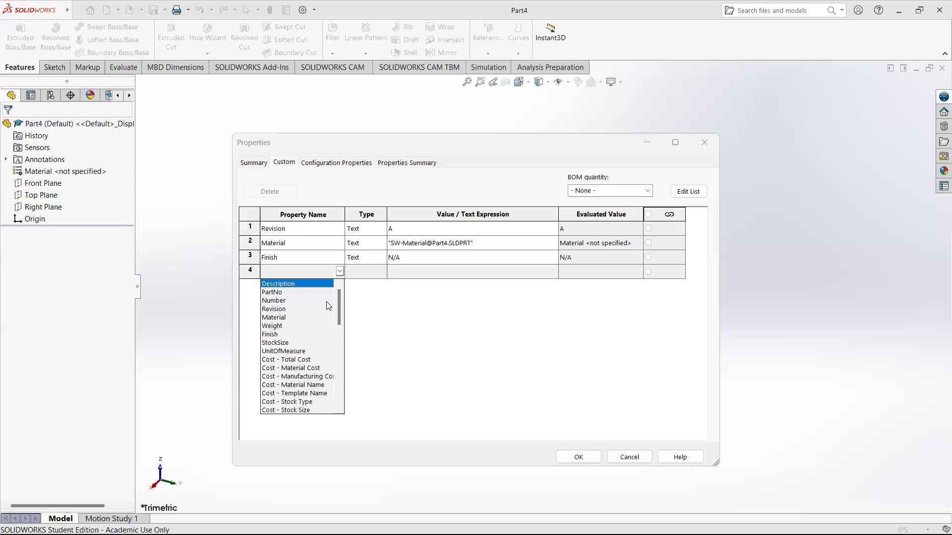
scroll(308, 311, "down", 1)
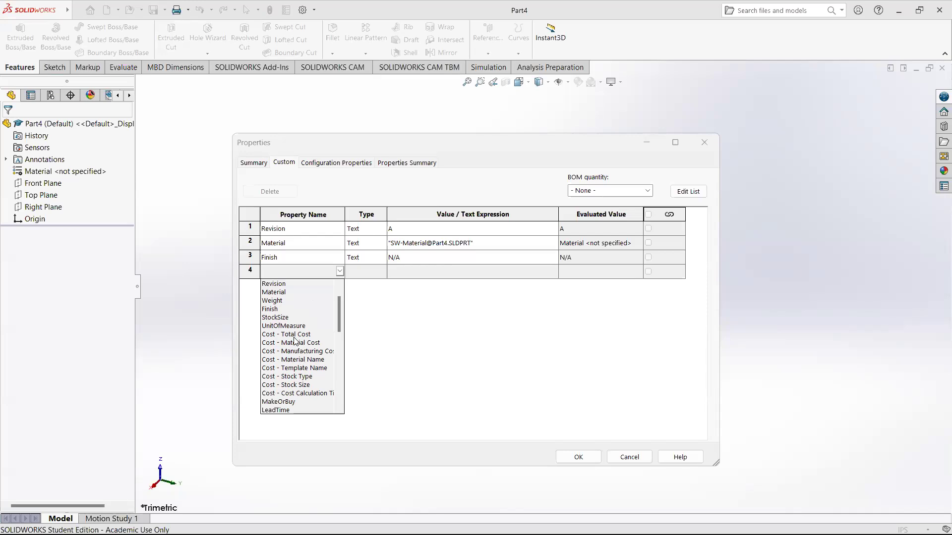
scroll(294, 341, "down", 1)
scroll(313, 339, "down", 1)
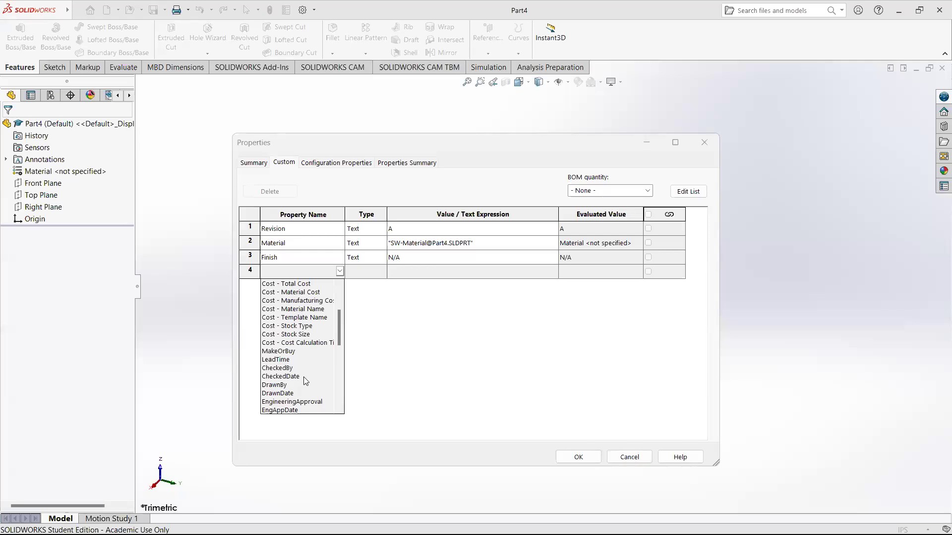
scroll(301, 365, "down", 2)
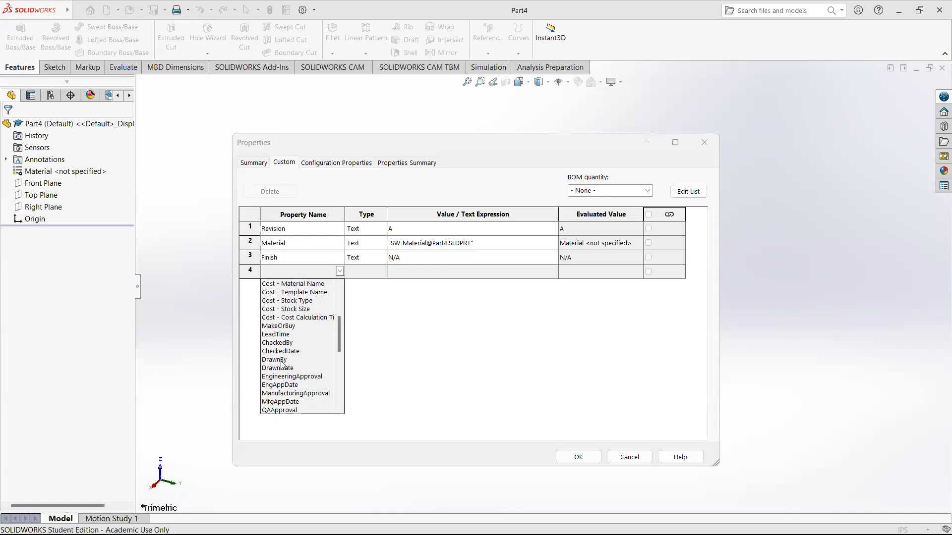
left_click(297, 361)
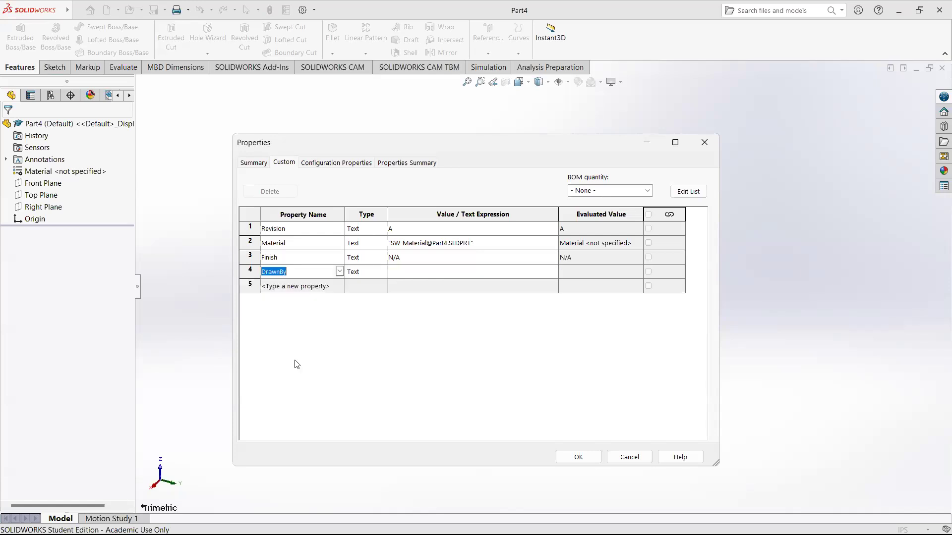
left_click(414, 275)
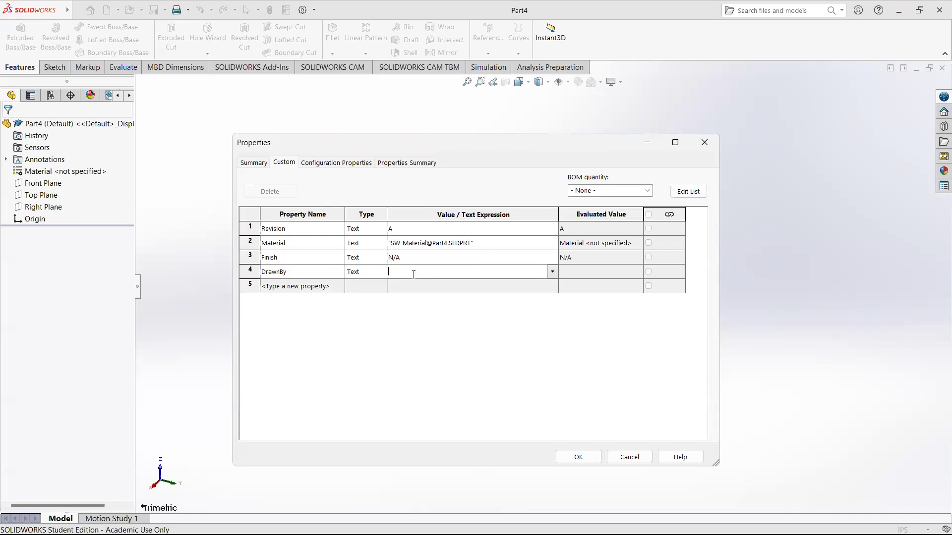
type("P")
Step: Add a DrawnDate custom property and set its type to Date
left_click(305, 287)
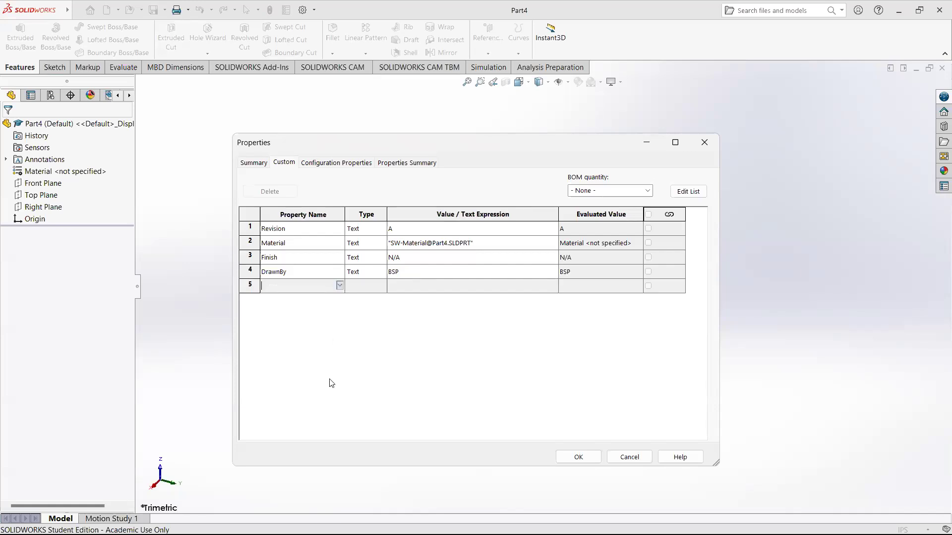
scroll(308, 379, "down", 3)
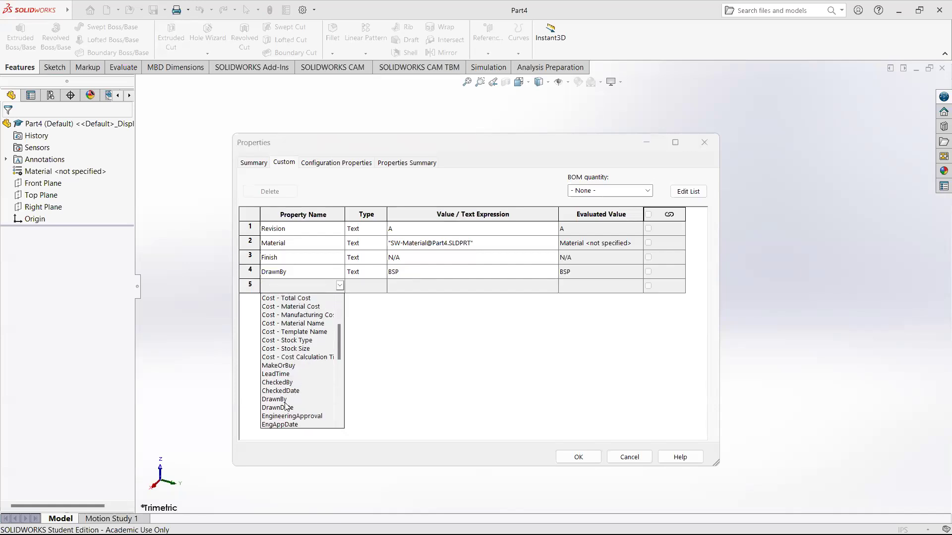
left_click(286, 407)
left_click(412, 290)
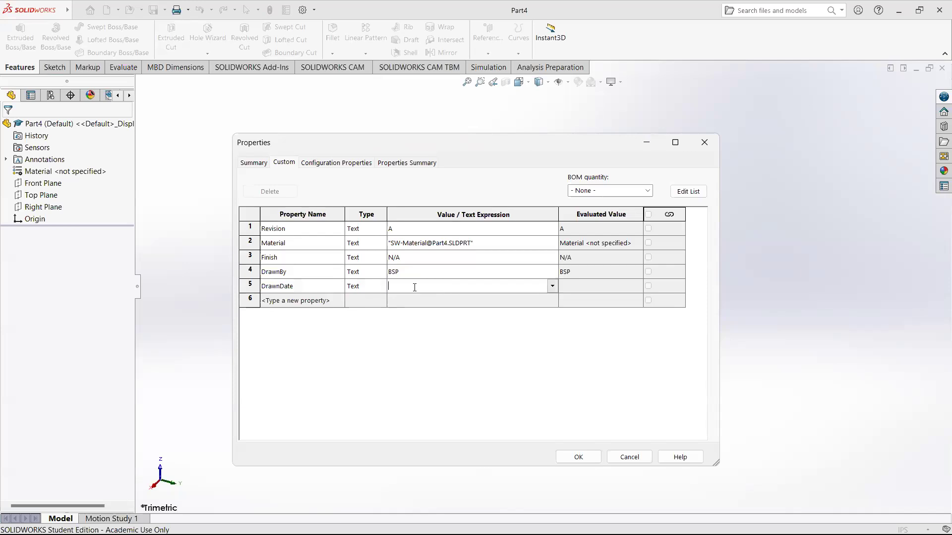
left_click(320, 301)
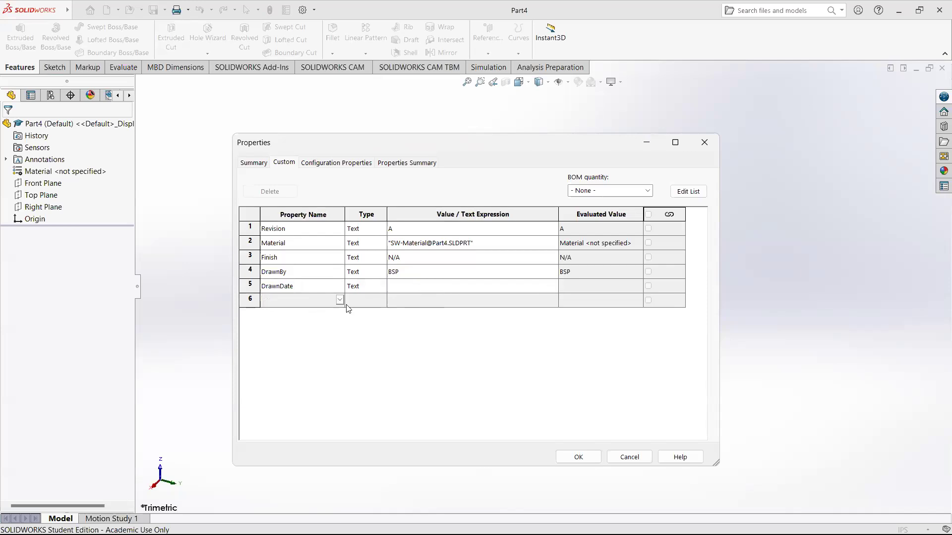
left_click(364, 293)
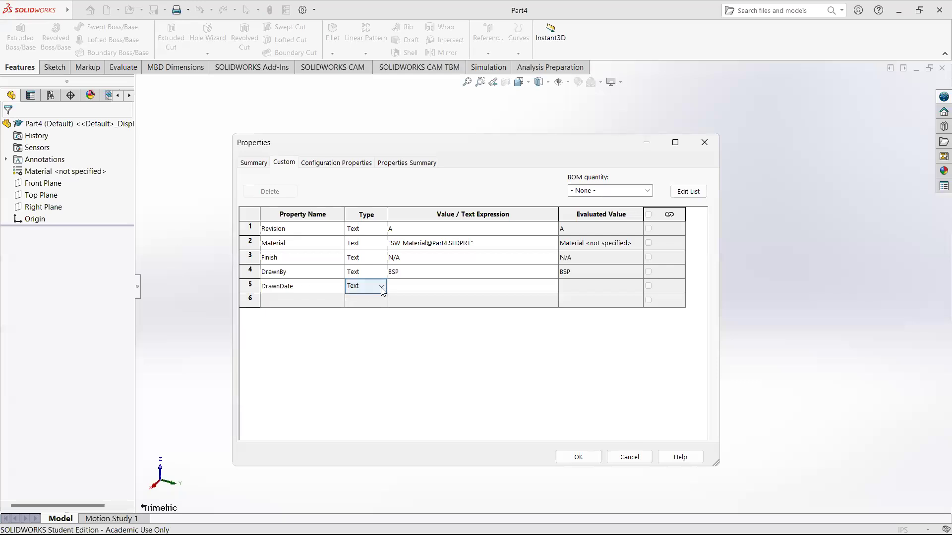
left_click(382, 287)
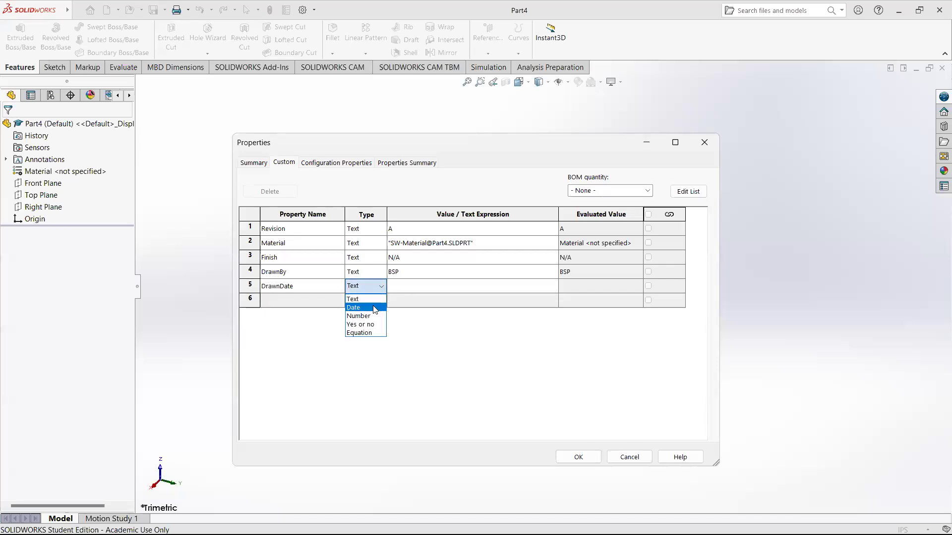
left_click(367, 308)
left_click(416, 290)
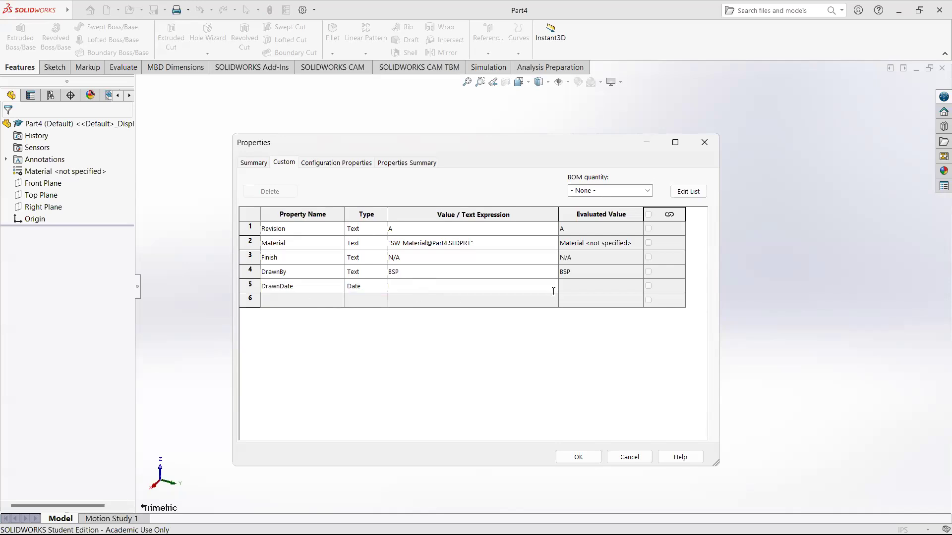
Step: Look through the predefined property names and add a CompanyName custom property
left_click(340, 300)
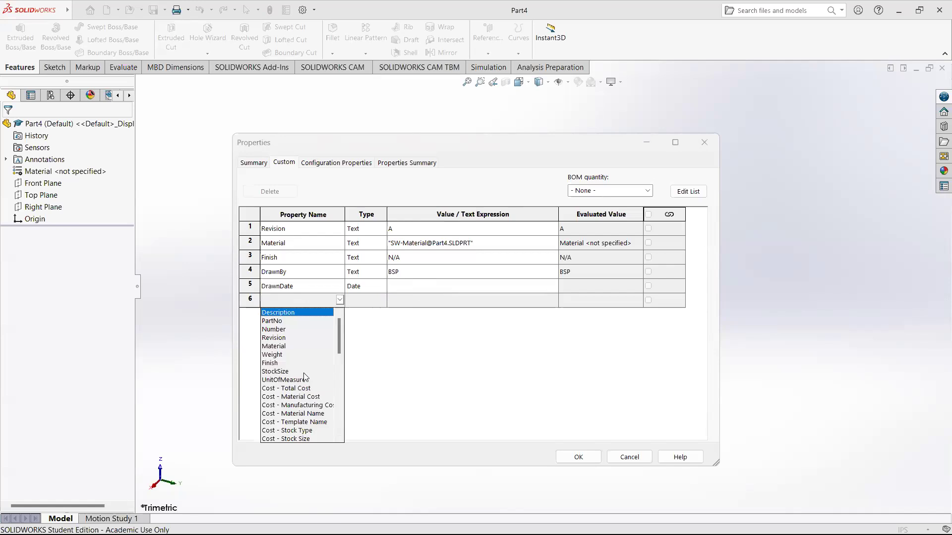
scroll(307, 379, "down", 3)
scroll(299, 373, "down", 2)
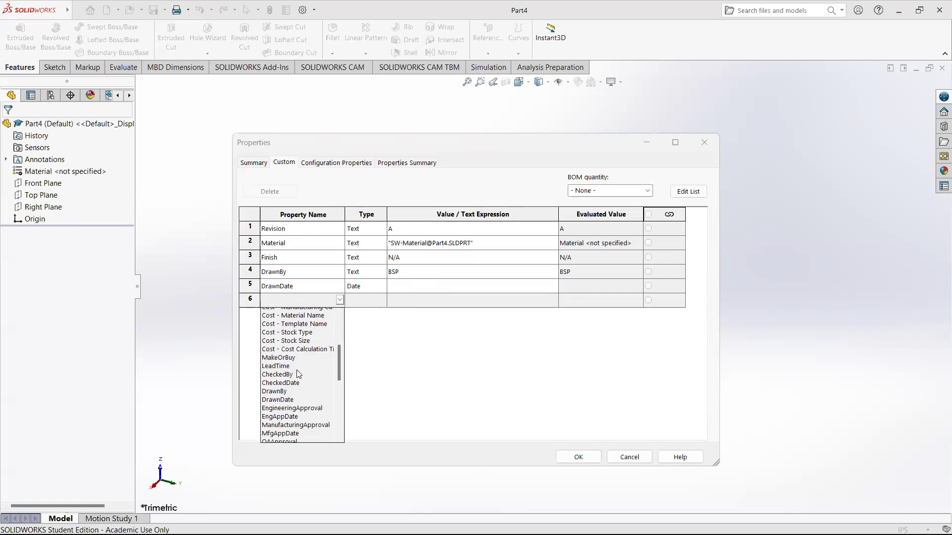
scroll(294, 369, "down", 1)
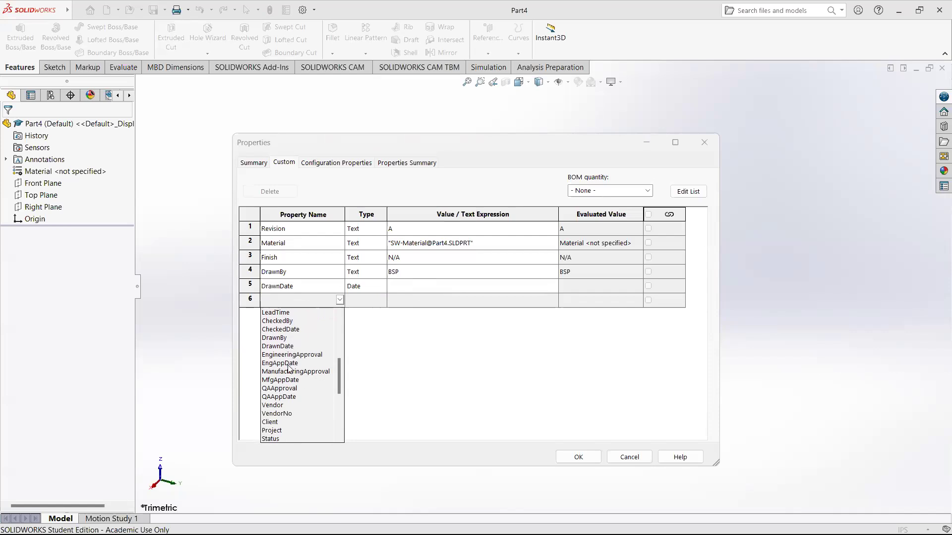
scroll(289, 369, "down", 1)
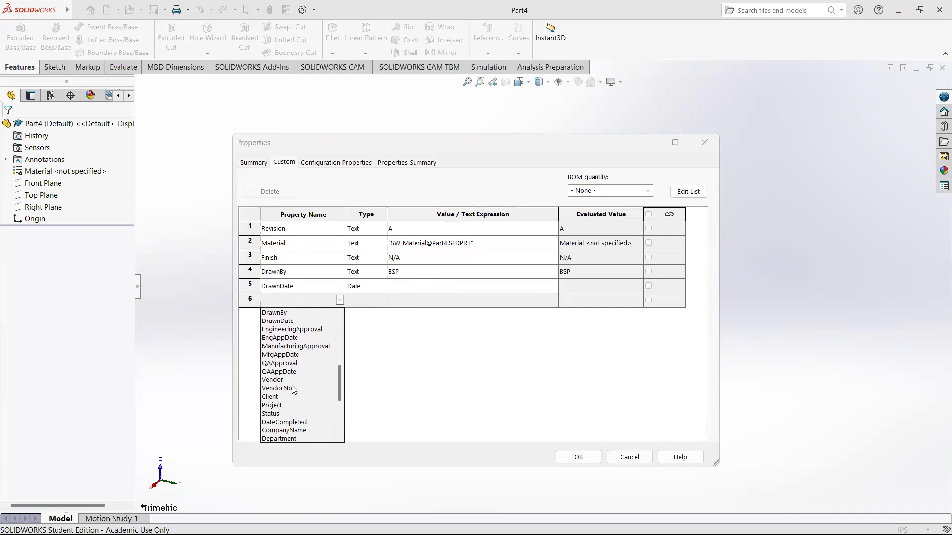
scroll(292, 389, "down", 1)
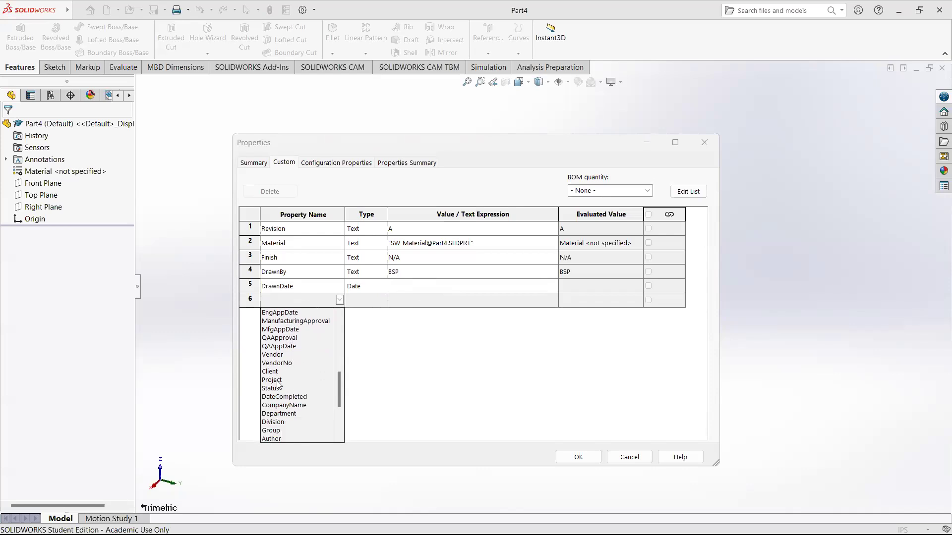
scroll(280, 383, "down", 3)
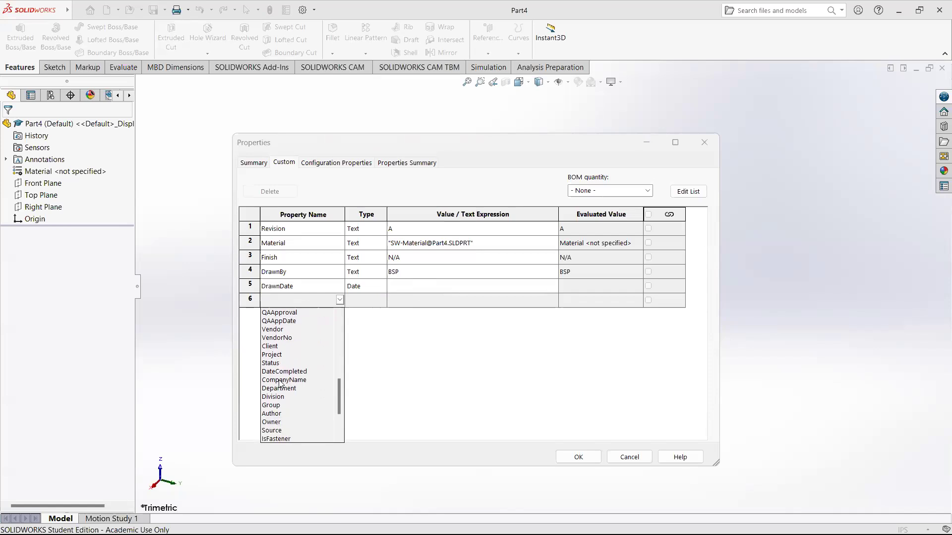
scroll(283, 384, "down", 3)
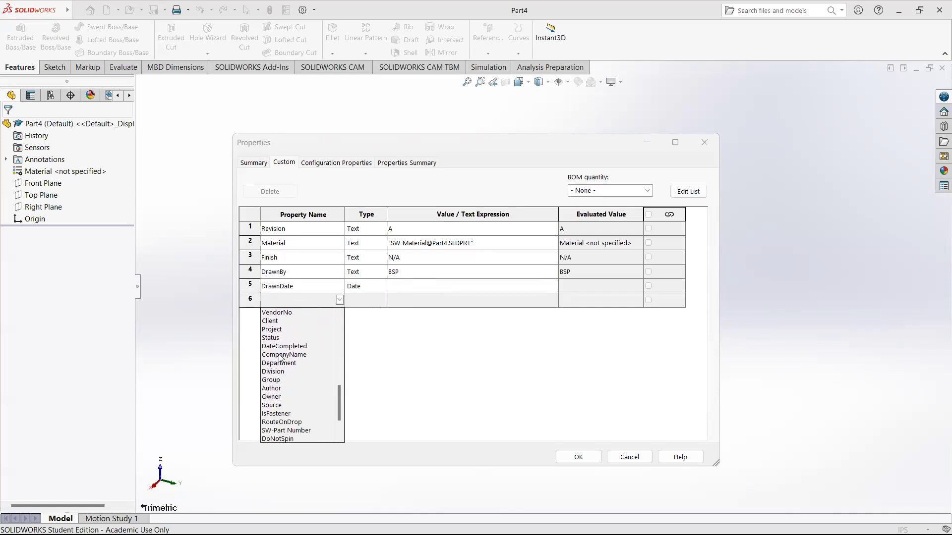
scroll(280, 357, "down", 5)
scroll(281, 358, "up", 3)
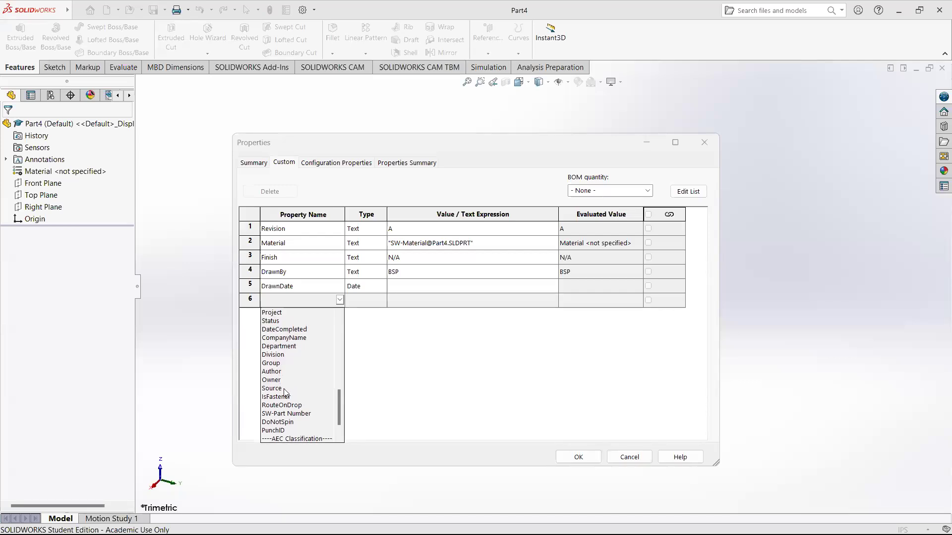
scroll(285, 393, "up", 6)
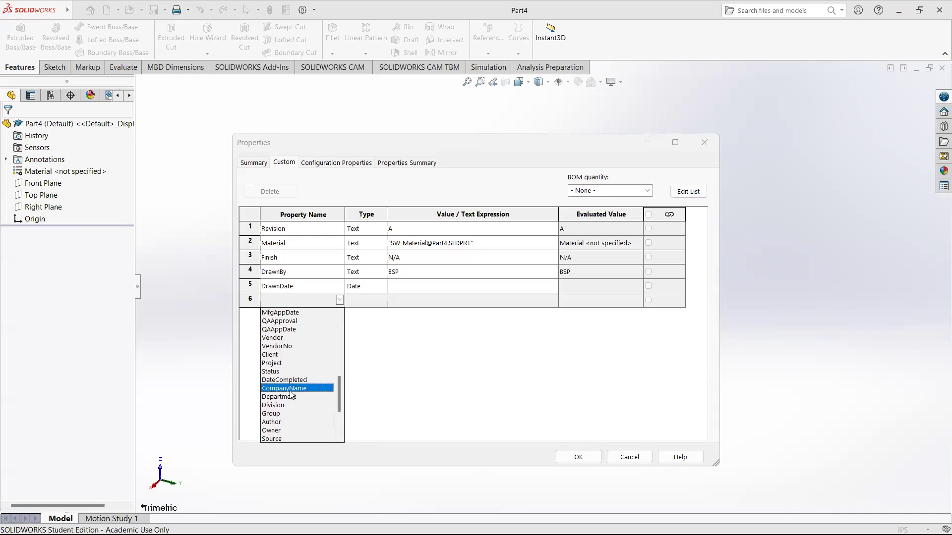
left_click(288, 389)
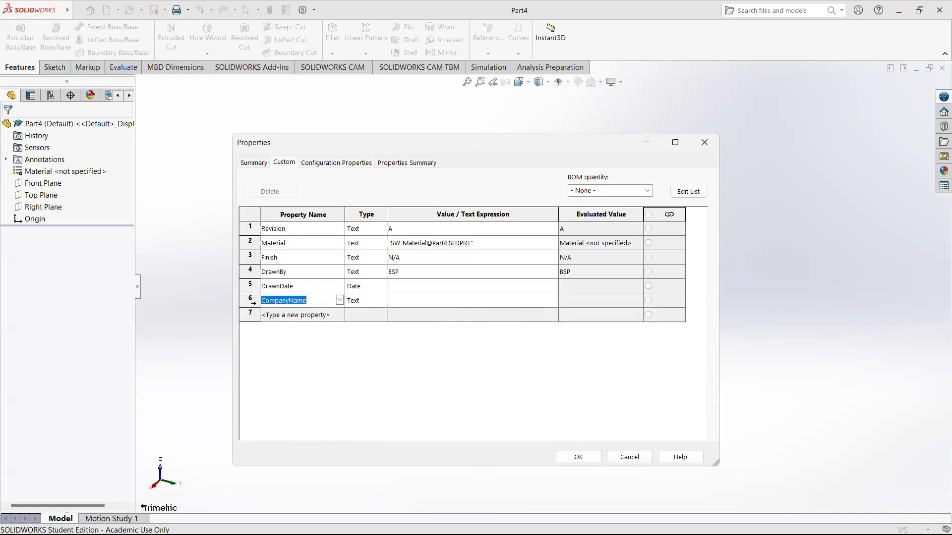
Step: Move the Material and Finish properties to the end of the custom property list, with Finish last
left_click(251, 302)
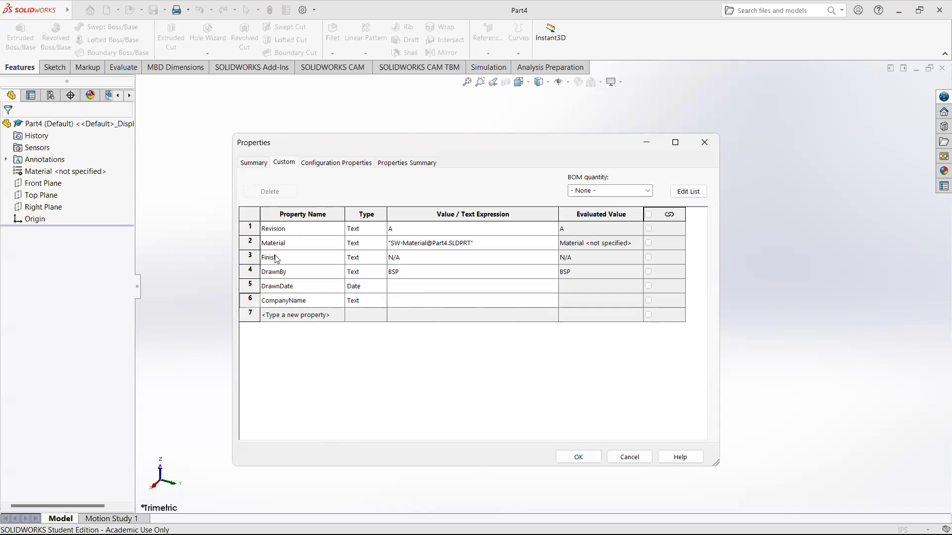
left_click_drag(250, 242, 252, 313)
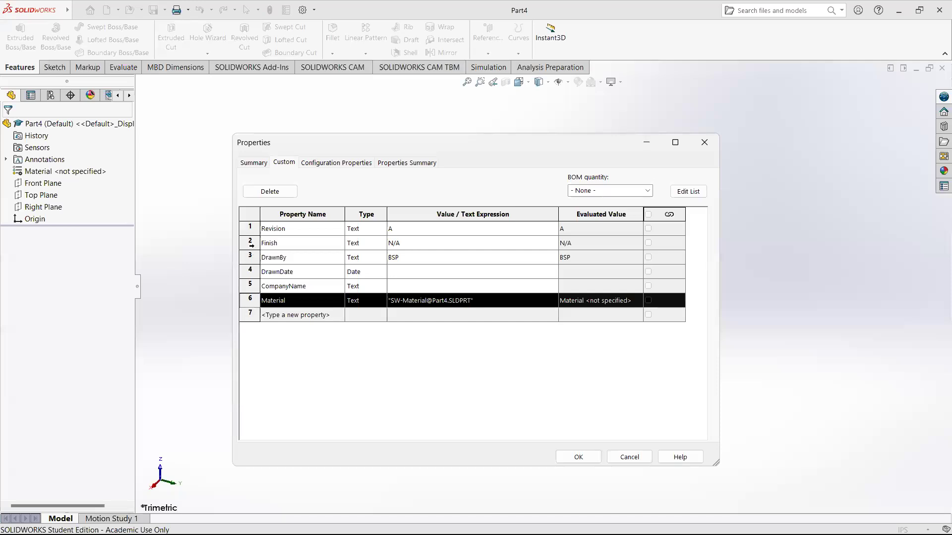
left_click_drag(250, 244, 254, 313)
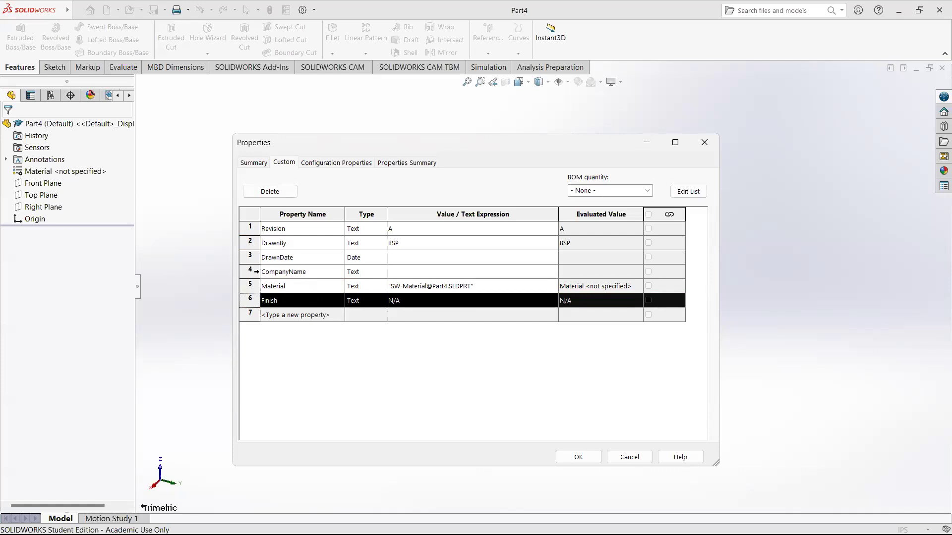
Step: Move the CompanyName property to the first row of the custom property list, above Revision
left_click_drag(250, 272, 252, 226)
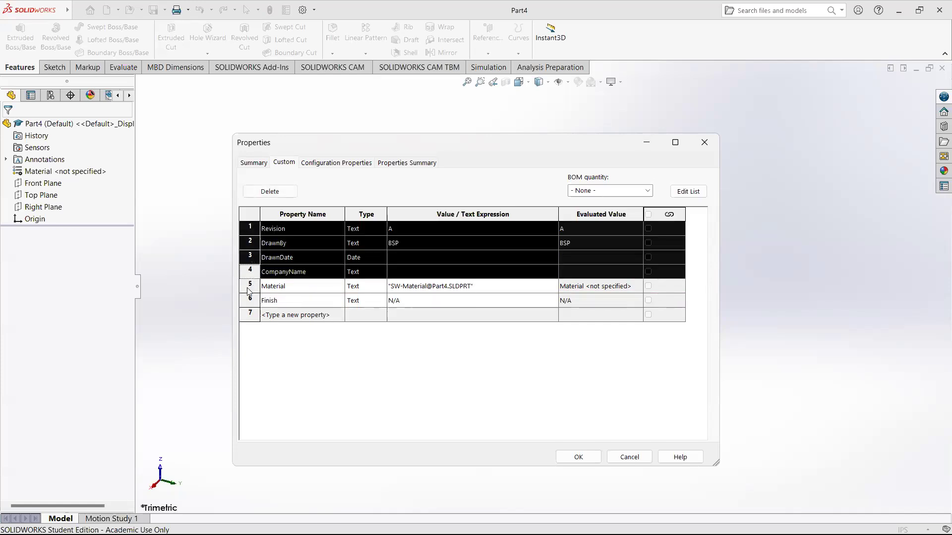
left_click(250, 272)
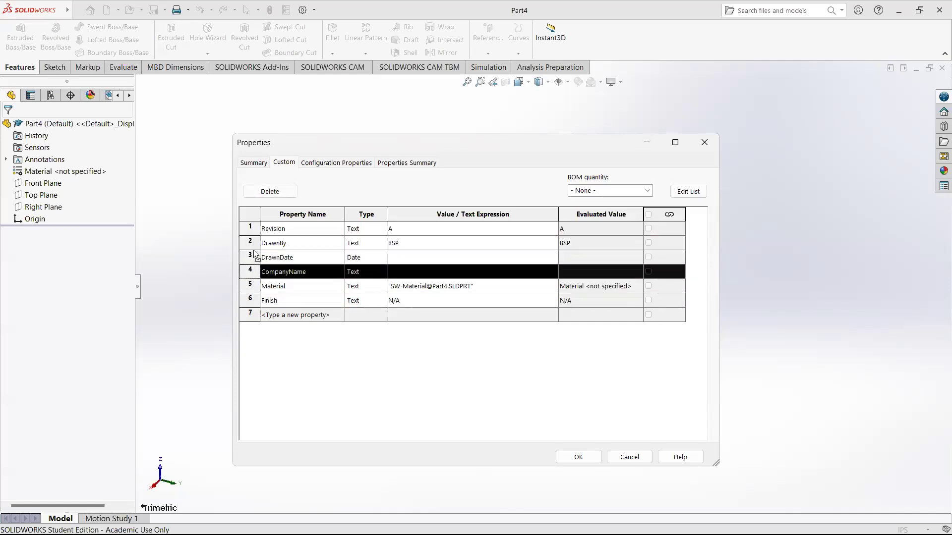
left_click_drag(254, 225, 254, 226)
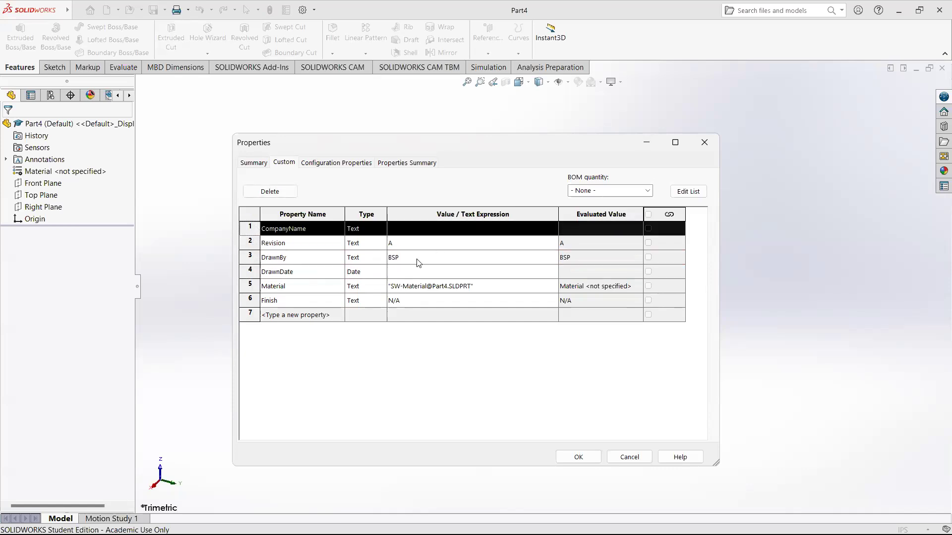
Step: Review the summary details and the Revision and DrawnBy values, and apply the file properties
left_click(254, 163)
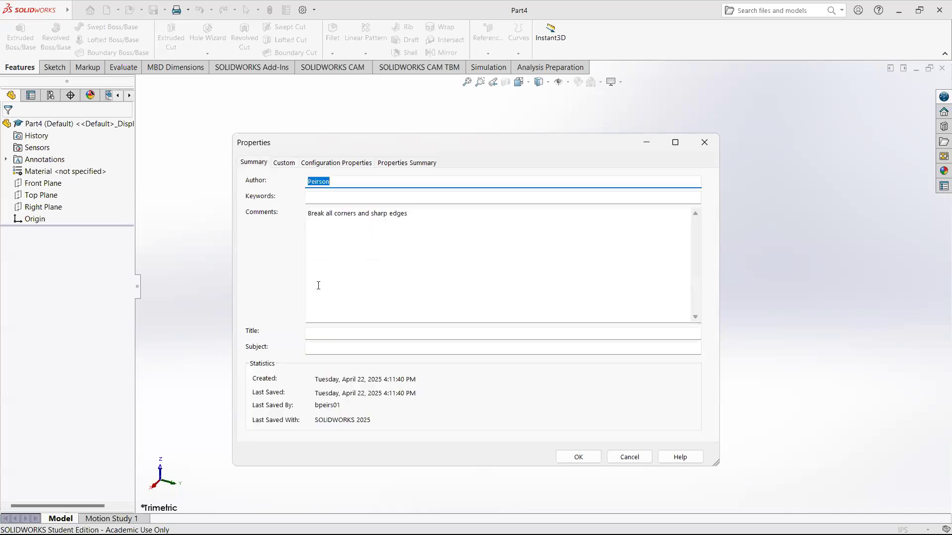
left_click(290, 163)
left_click(414, 244)
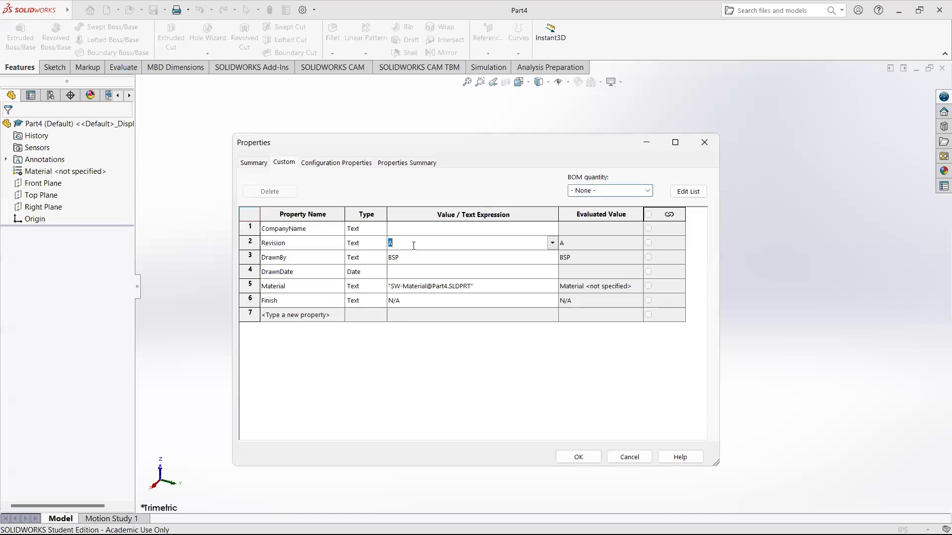
left_click(404, 256)
left_click(410, 247)
left_click(578, 456)
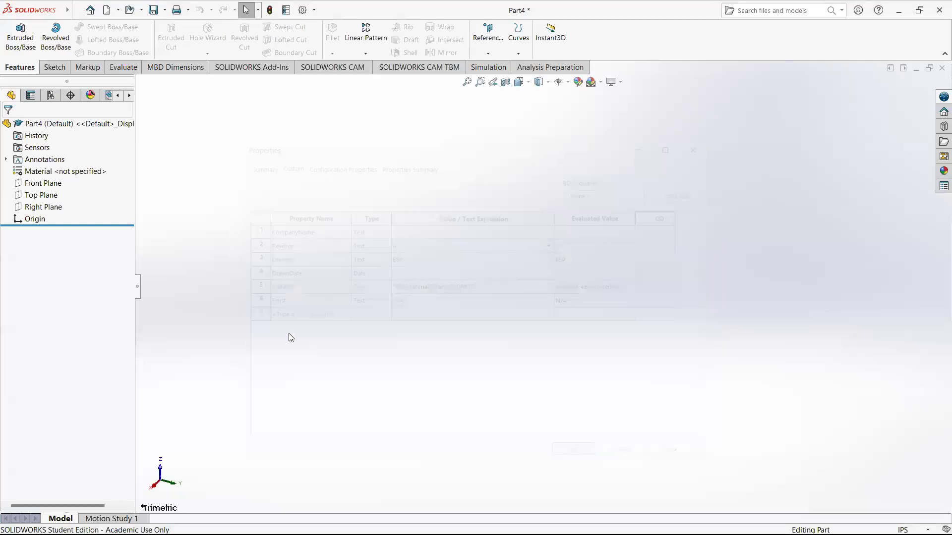
Step: Reopen the part's file properties to check the stored custom and summary entries, and close them
left_click(77, 11)
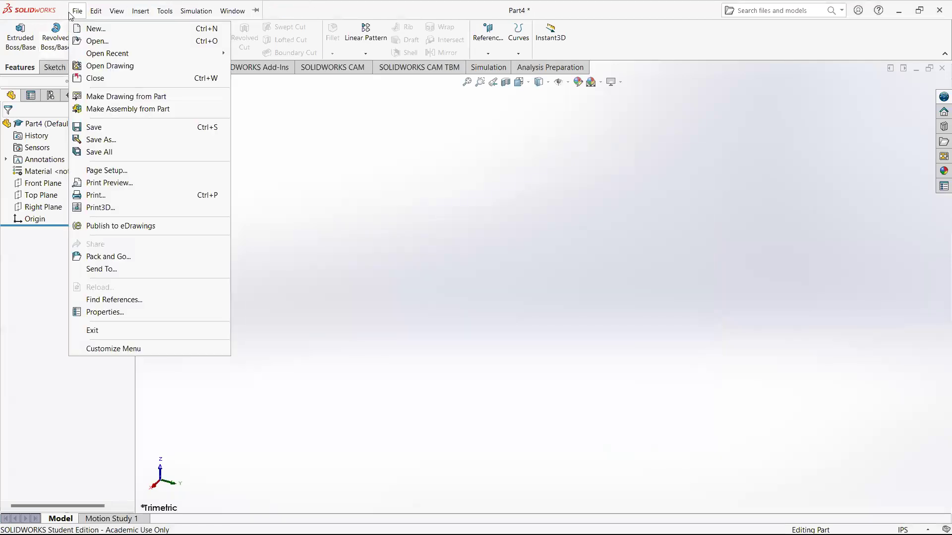
left_click(105, 312)
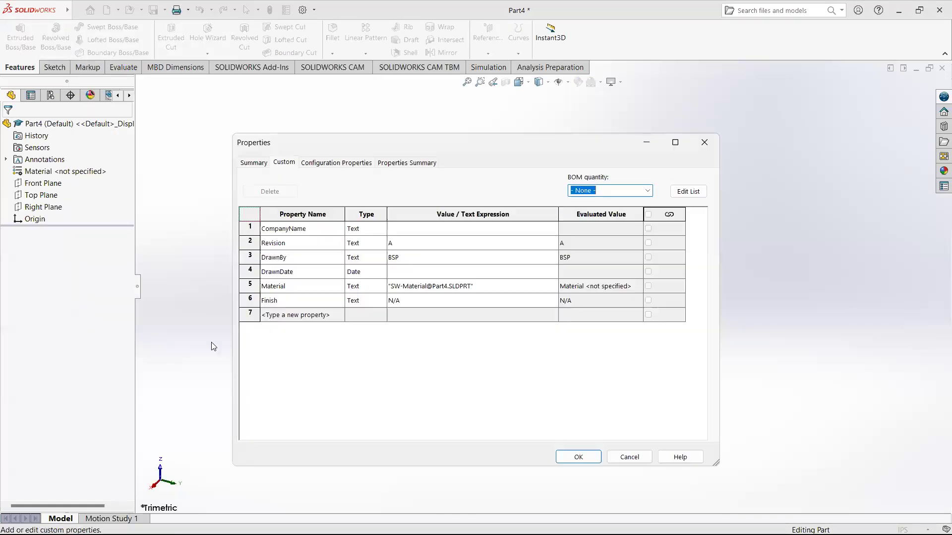
left_click(253, 164)
left_click(702, 143)
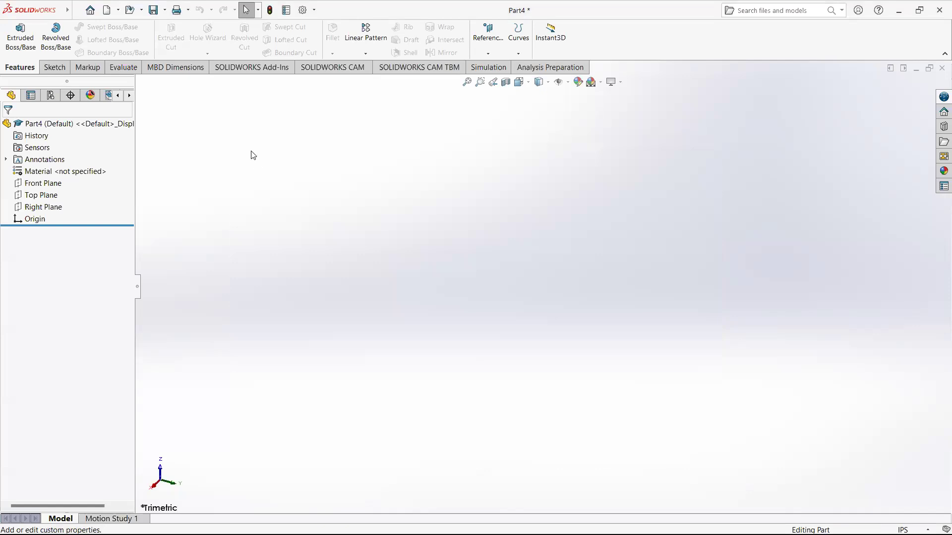
Step: Start saving the part as a new file and set its file type to Part Templates (*.prtdot)
left_click(77, 14)
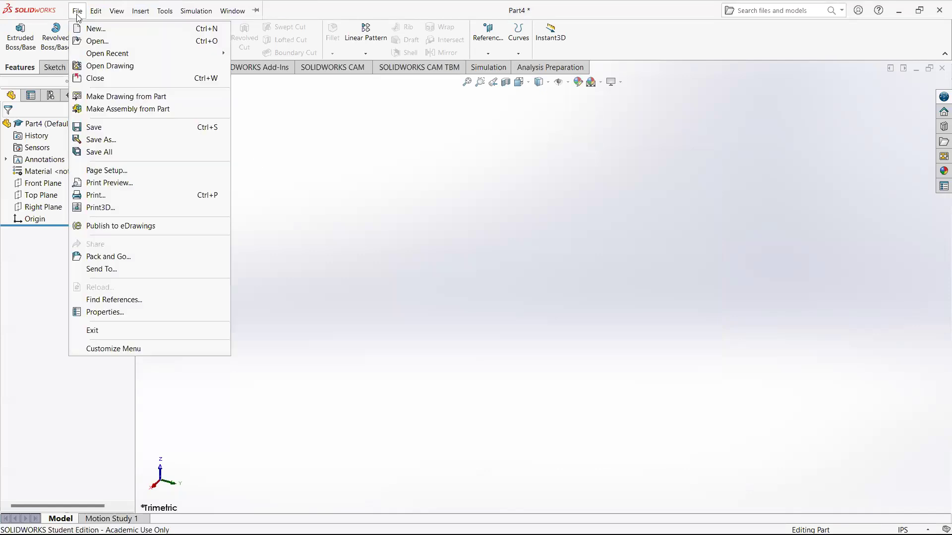
left_click(99, 141)
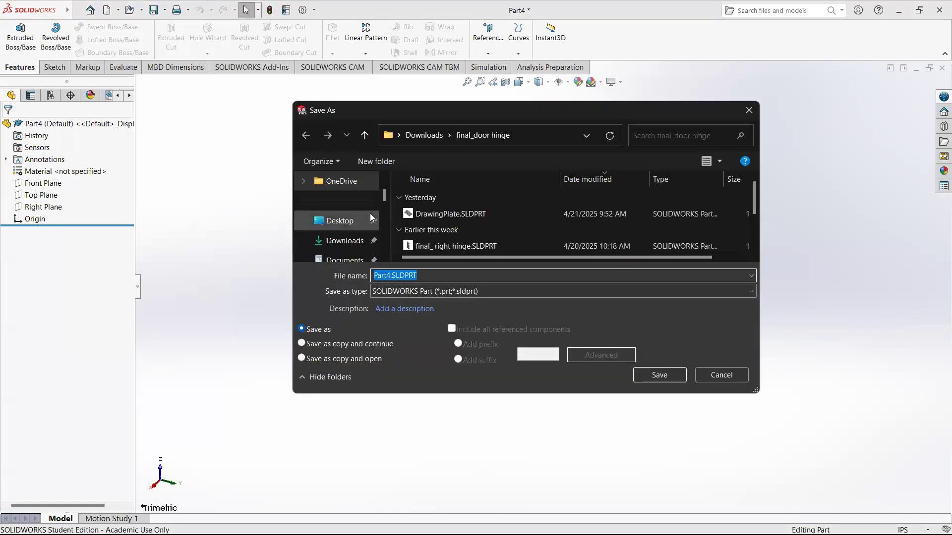
left_click(507, 292)
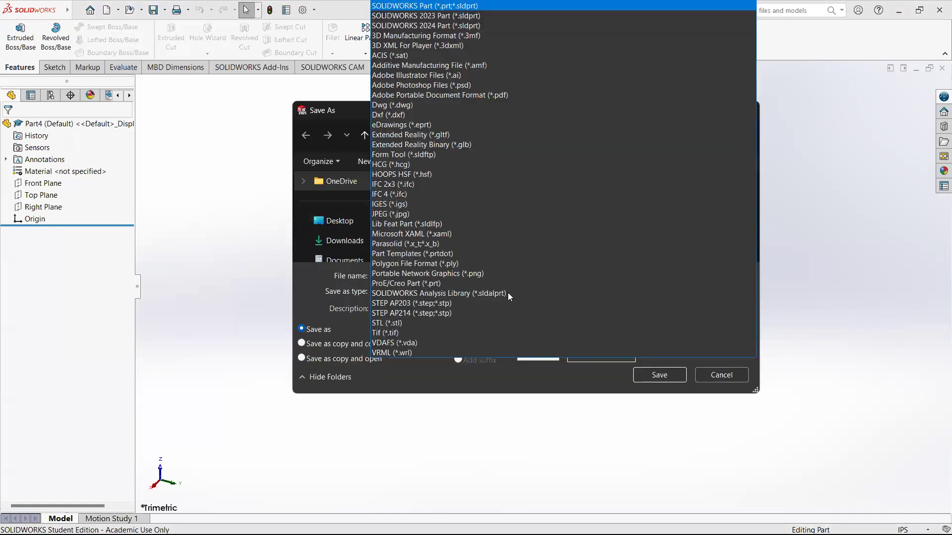
left_click(358, 291)
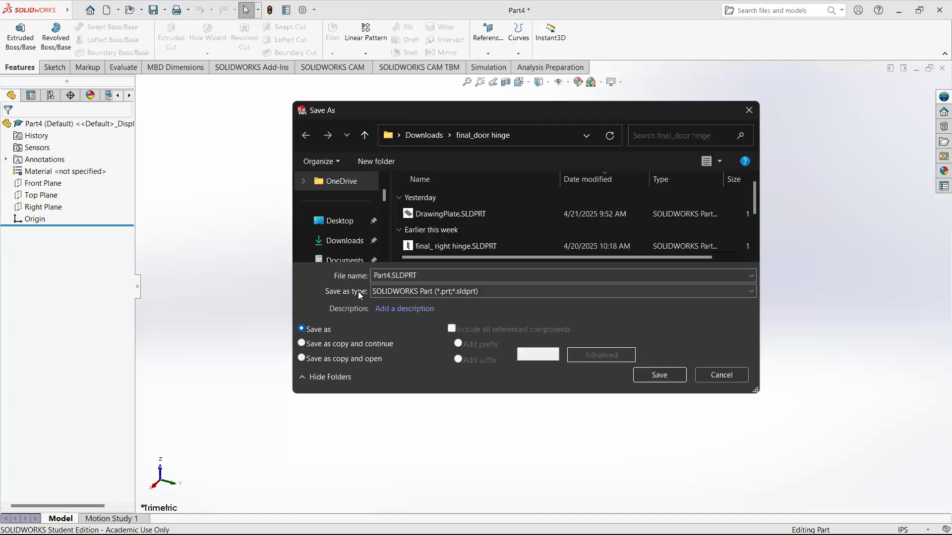
left_click(395, 292)
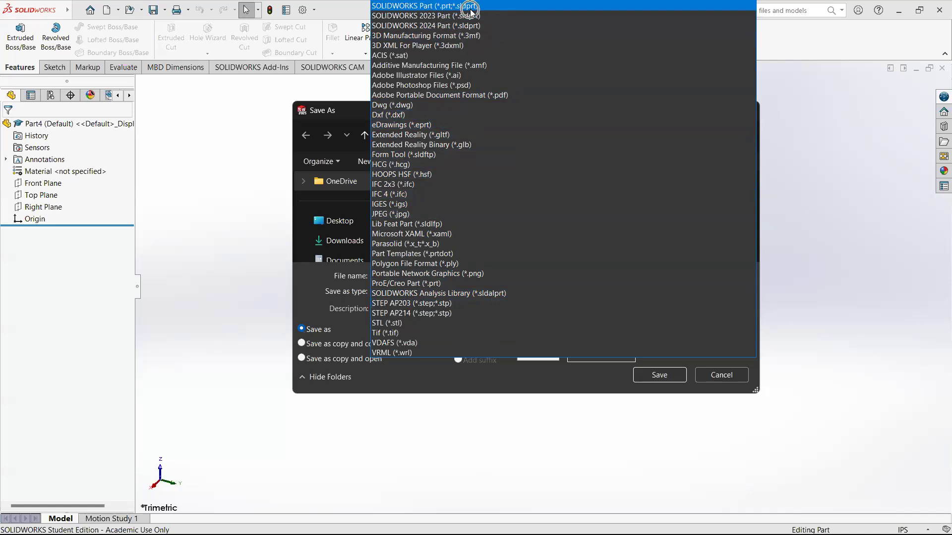
left_click(328, 297)
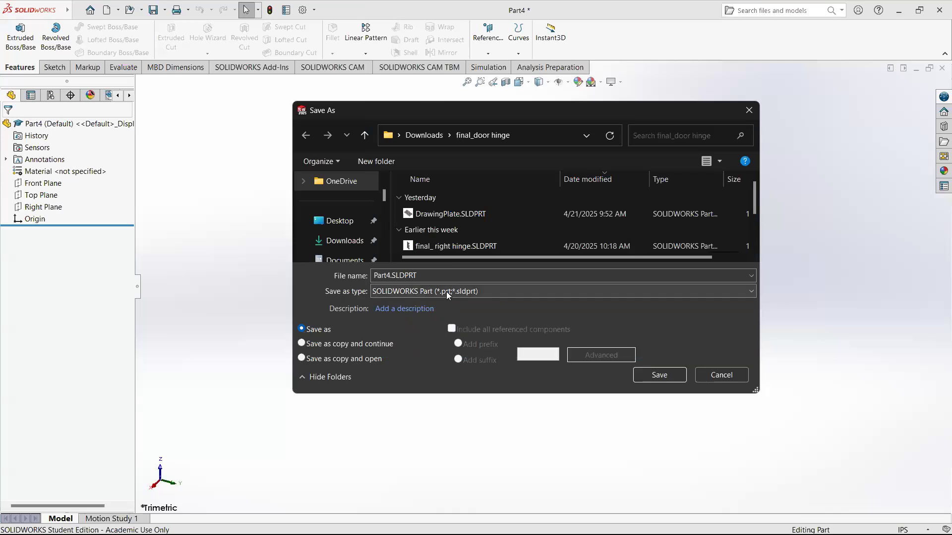
left_click(448, 291)
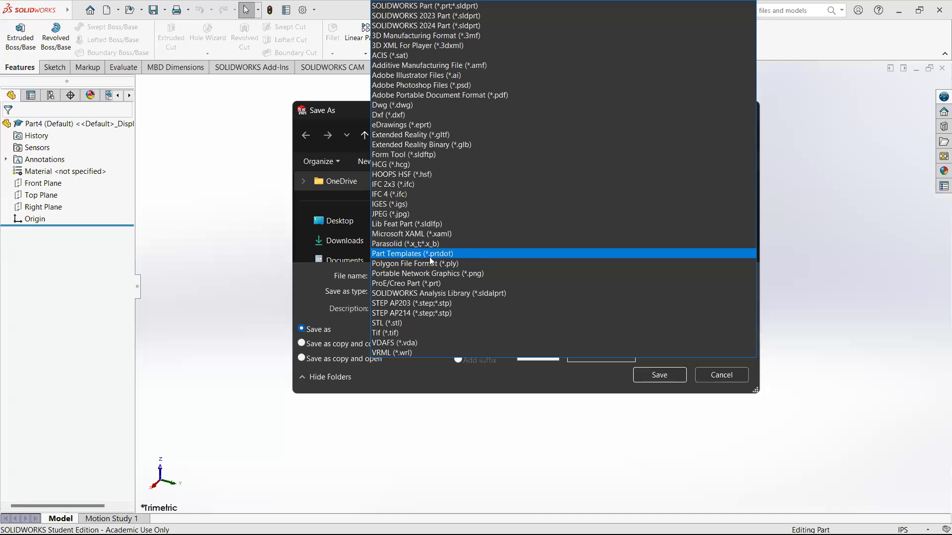
key("ctrl")
key("ctrl")
key("ctrl")
left_click(423, 257)
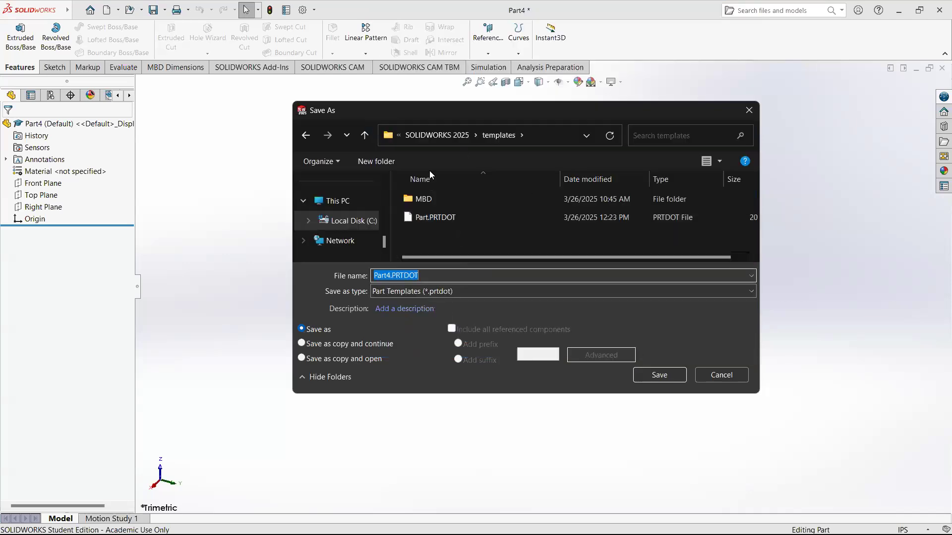
Step: Examine the full folder path of the SOLIDWORKS 2025 templates location where the part template is stored
left_click(431, 134)
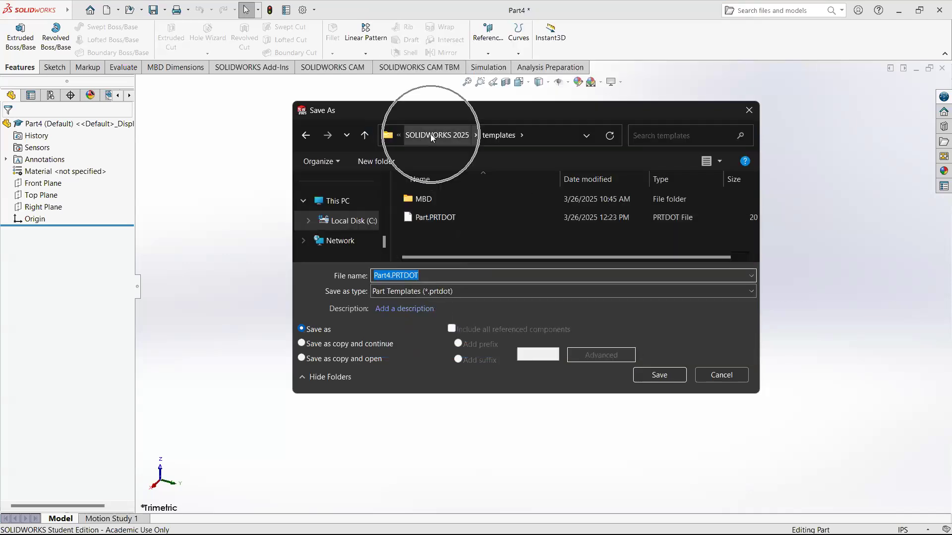
left_click(432, 134)
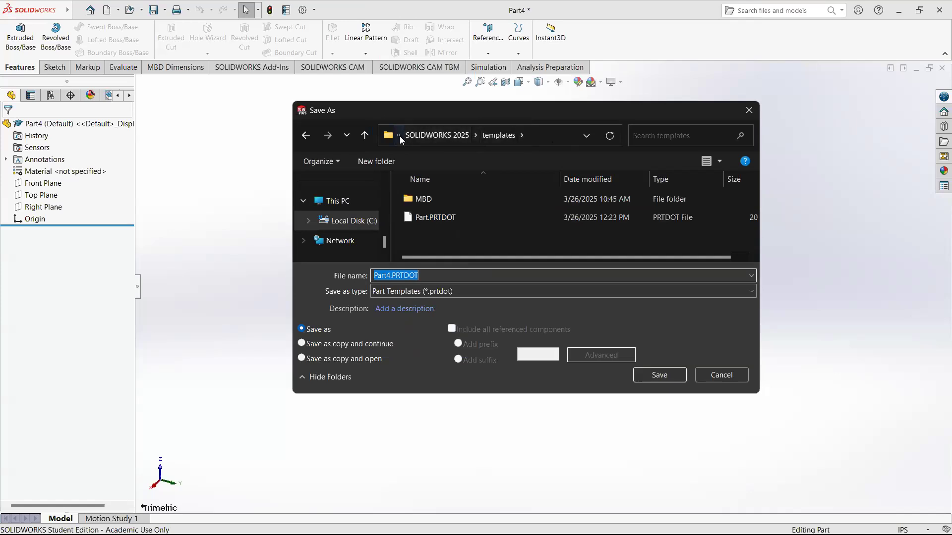
left_click(566, 141)
left_click_drag(428, 135, 585, 140)
left_click(426, 141)
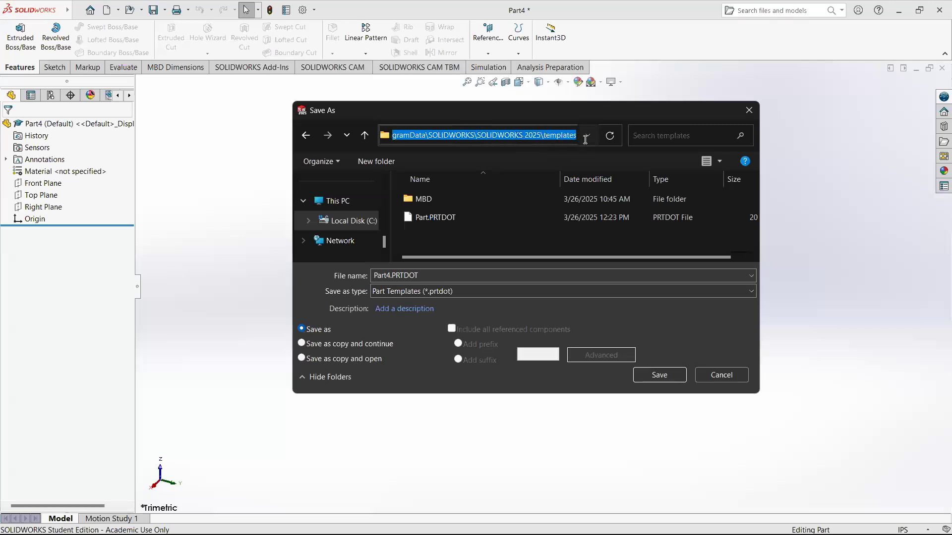
left_click(516, 137)
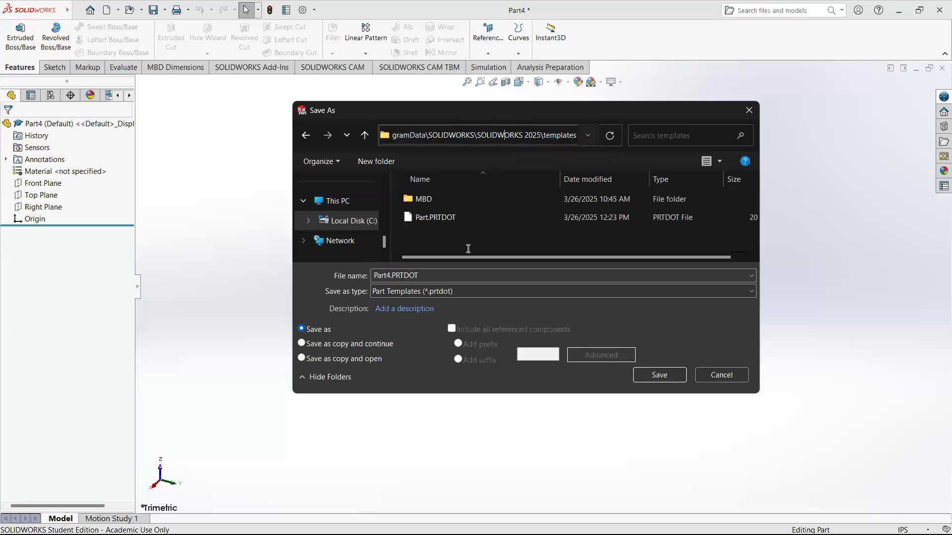
Step: Save the template in the templates folder, named with the author's surname directly followed by Part, and close it
left_click(433, 219)
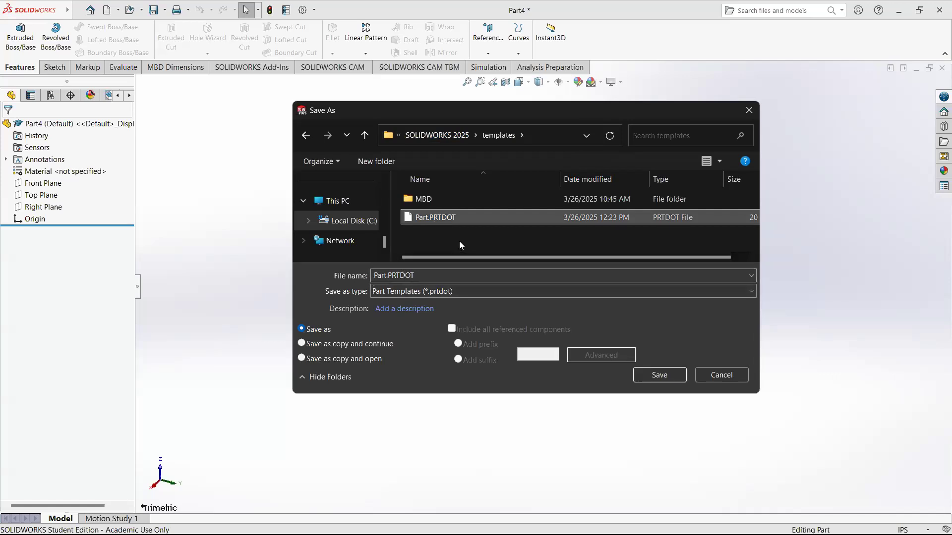
left_click(388, 276)
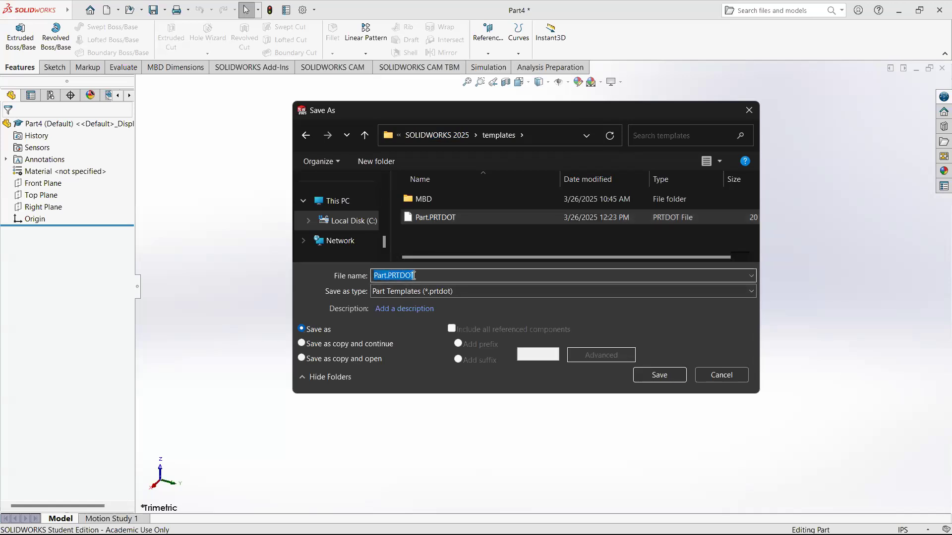
left_click(386, 276)
type("Peirson")
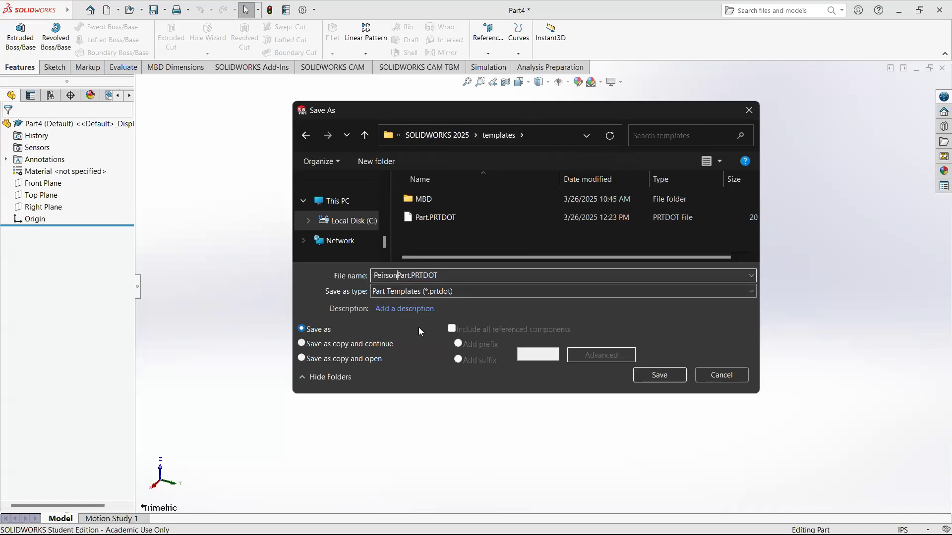
left_click(664, 377)
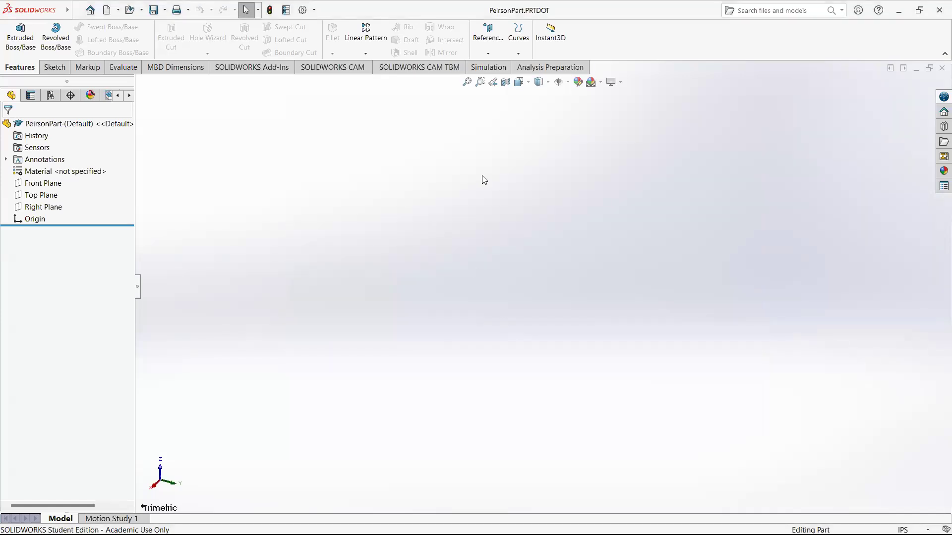
left_click(939, 71)
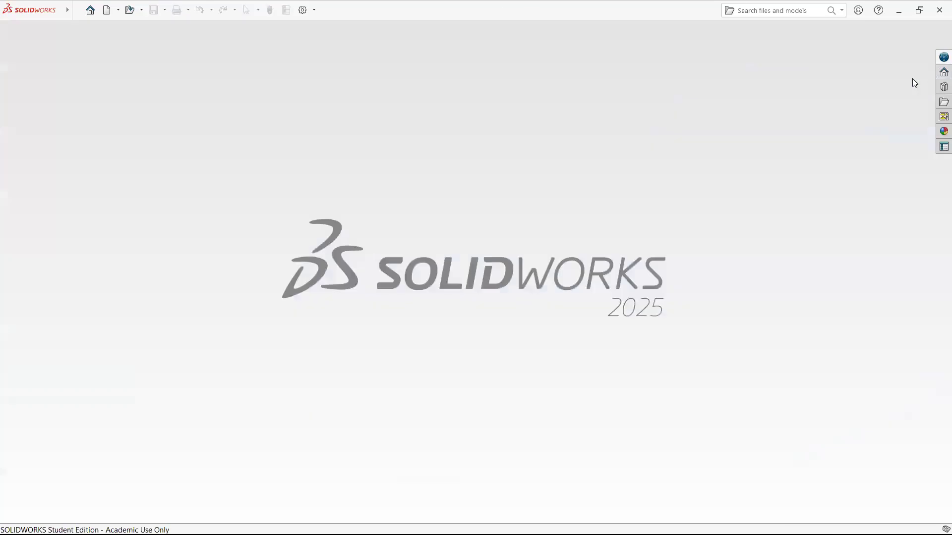
Step: Check the custom and summary properties of a new part made from the default template, and close that part
left_click(106, 10)
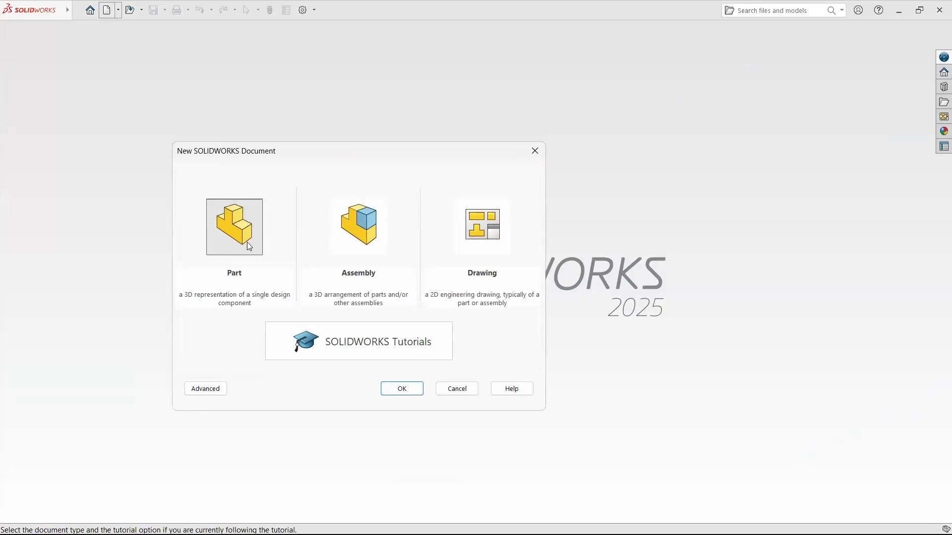
left_click(409, 391)
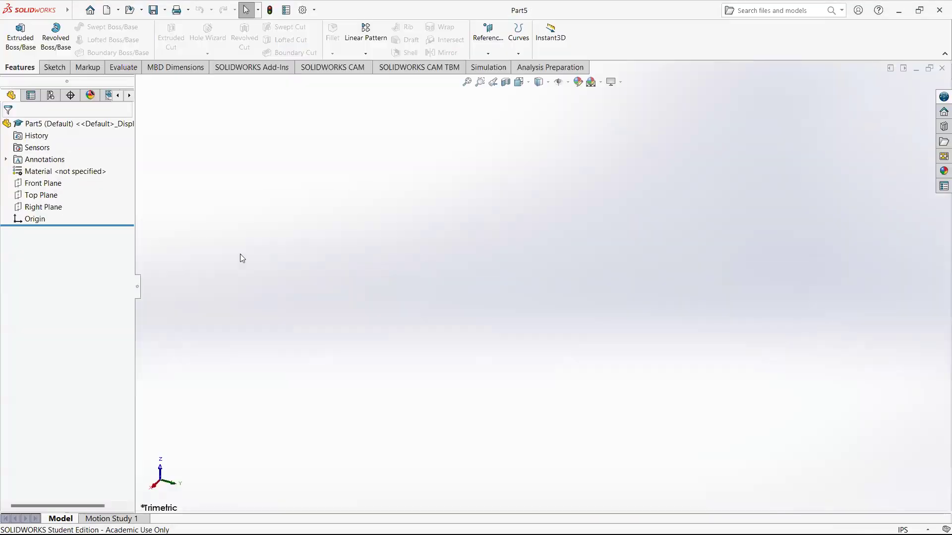
left_click(77, 11)
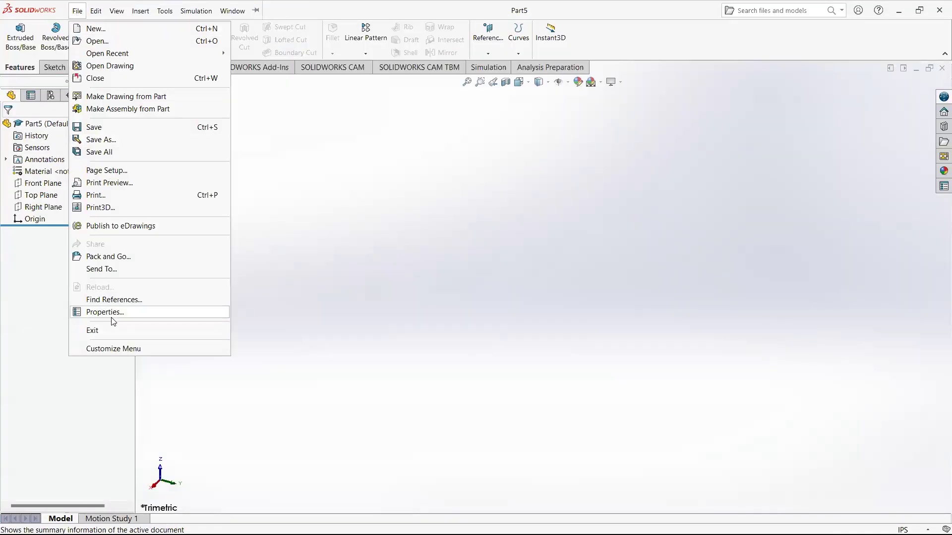
left_click(92, 313)
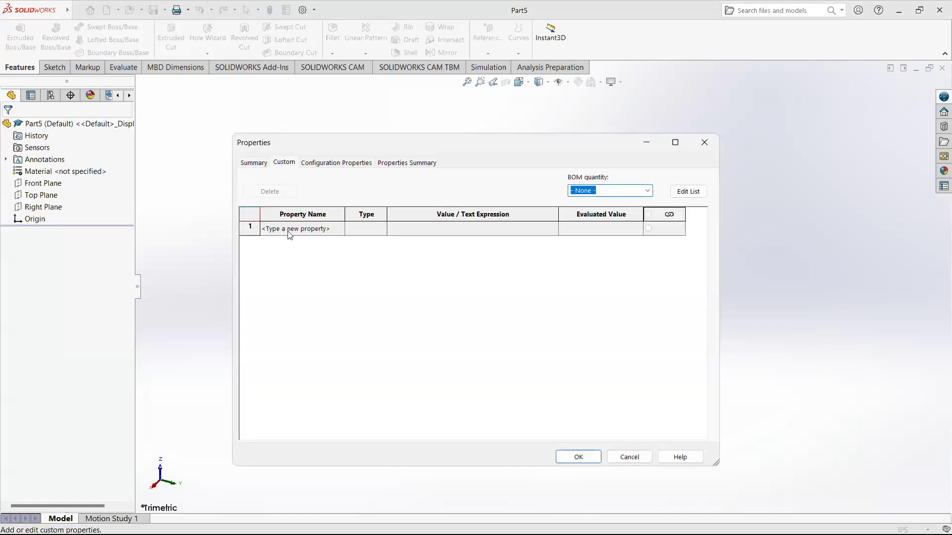
left_click(256, 163)
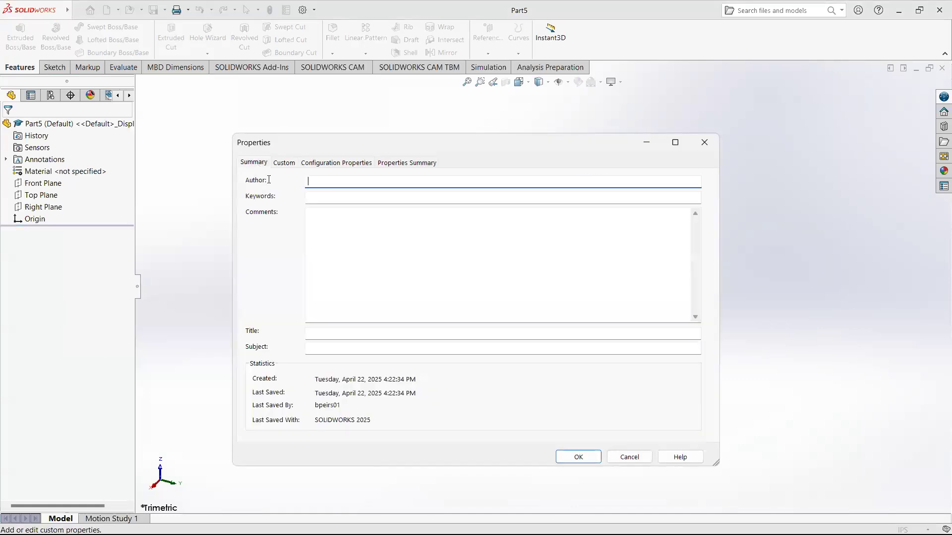
left_click(708, 147)
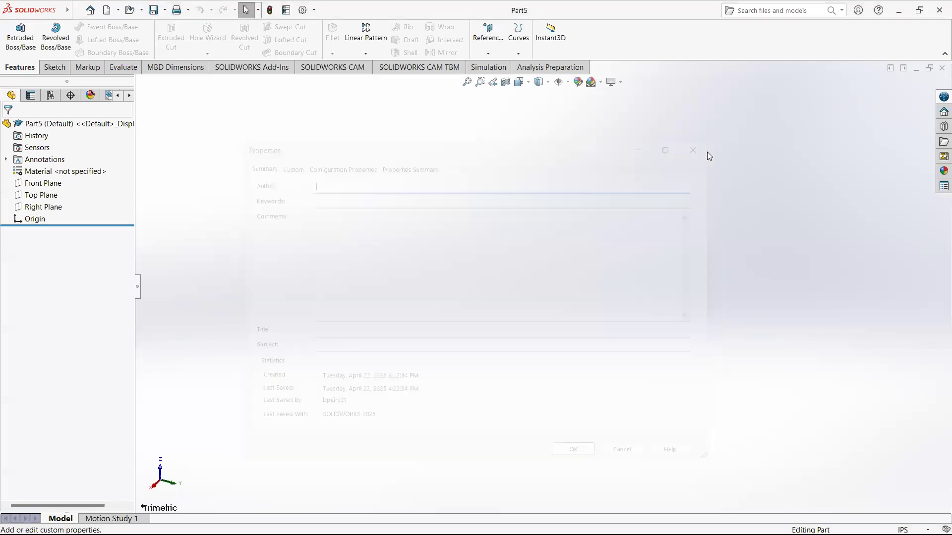
left_click(940, 69)
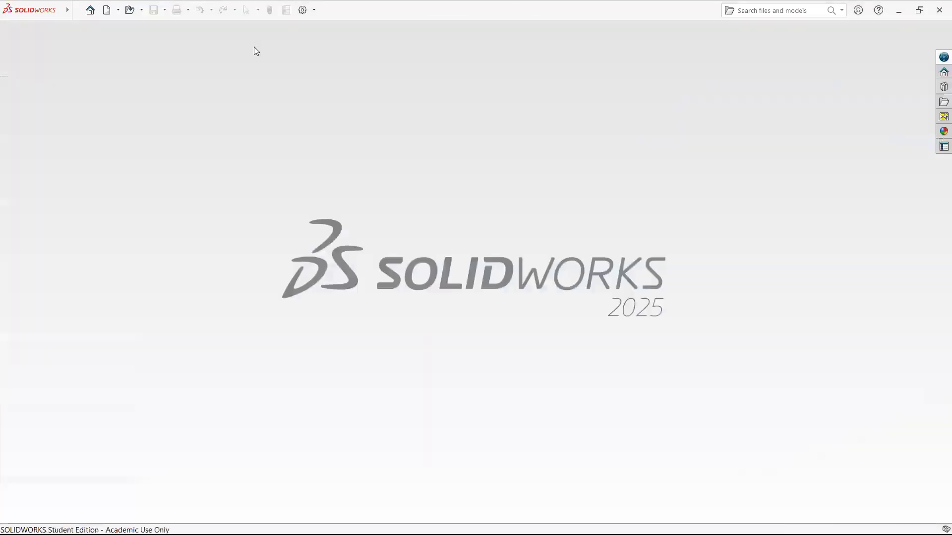
Step: Create a new part from the custom part template named with the author's surname
left_click(107, 11)
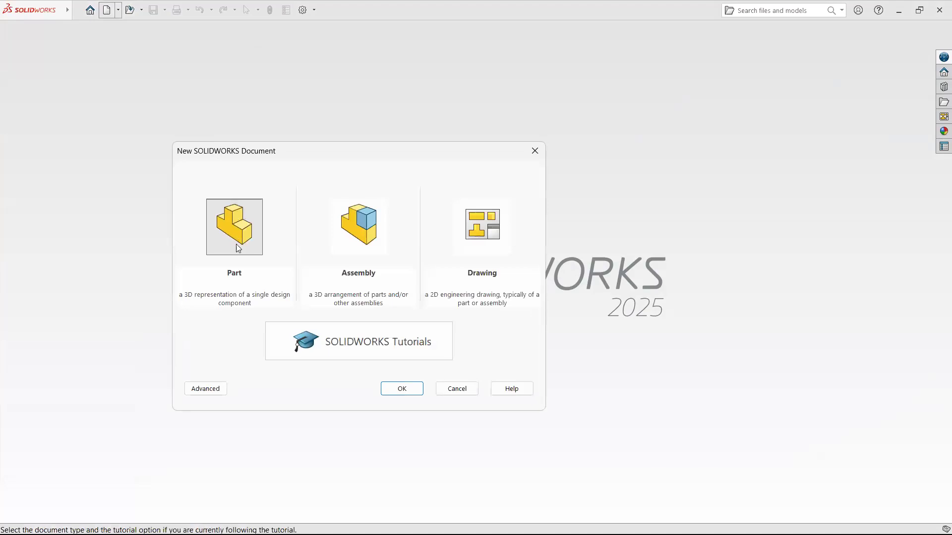
left_click(221, 390)
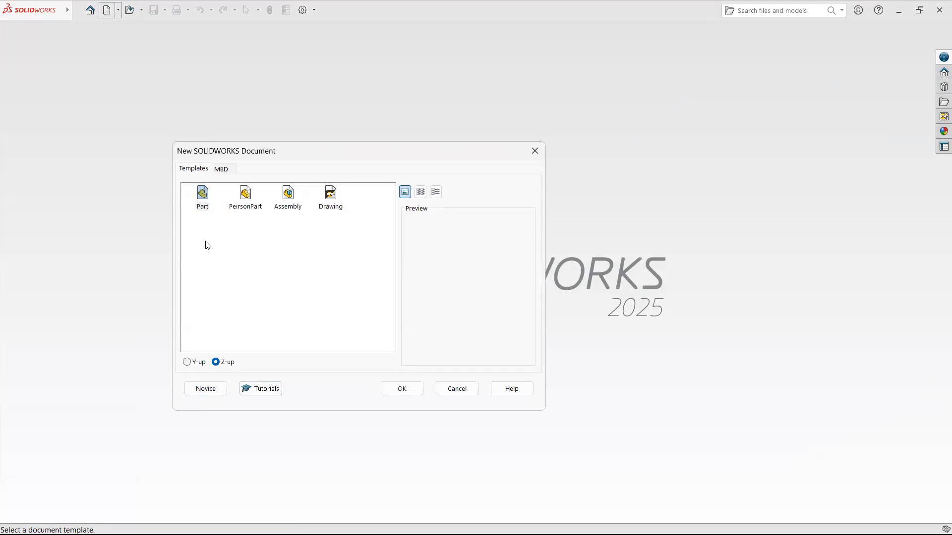
left_click(248, 196)
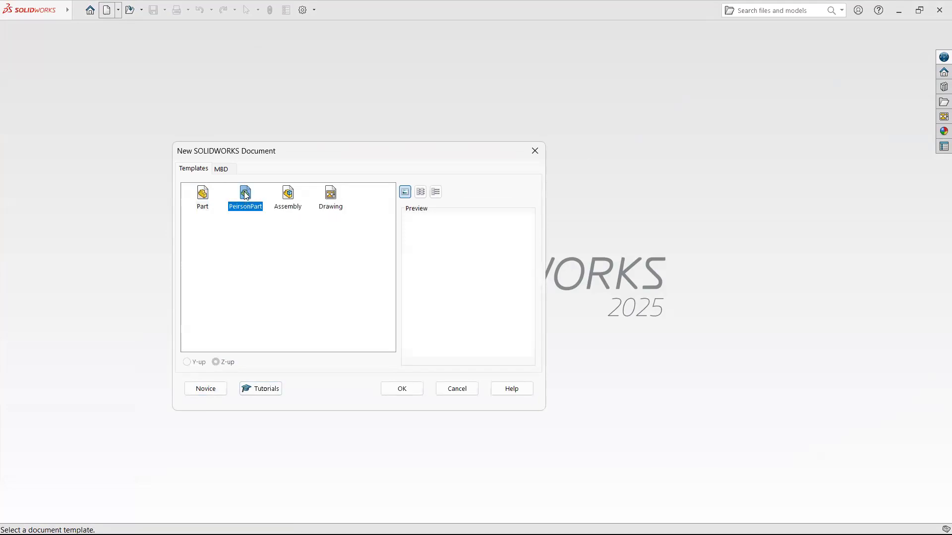
left_click(404, 388)
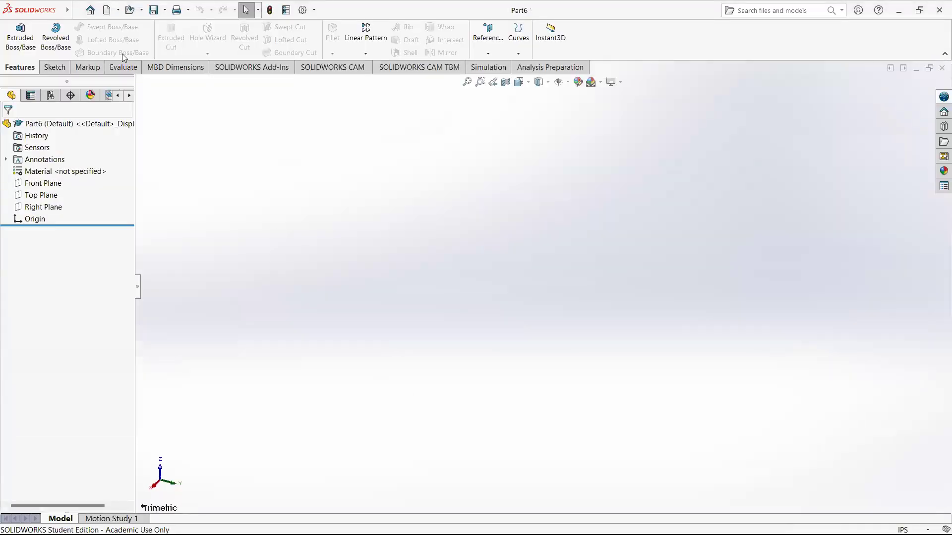
Step: Examine the custom and summary properties that the new part takes over from the custom template
left_click(76, 10)
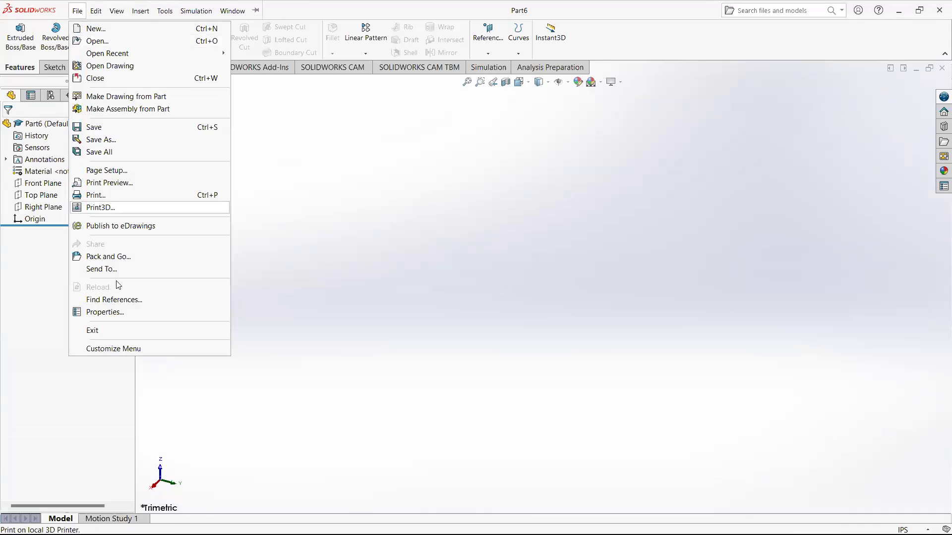
left_click(111, 313)
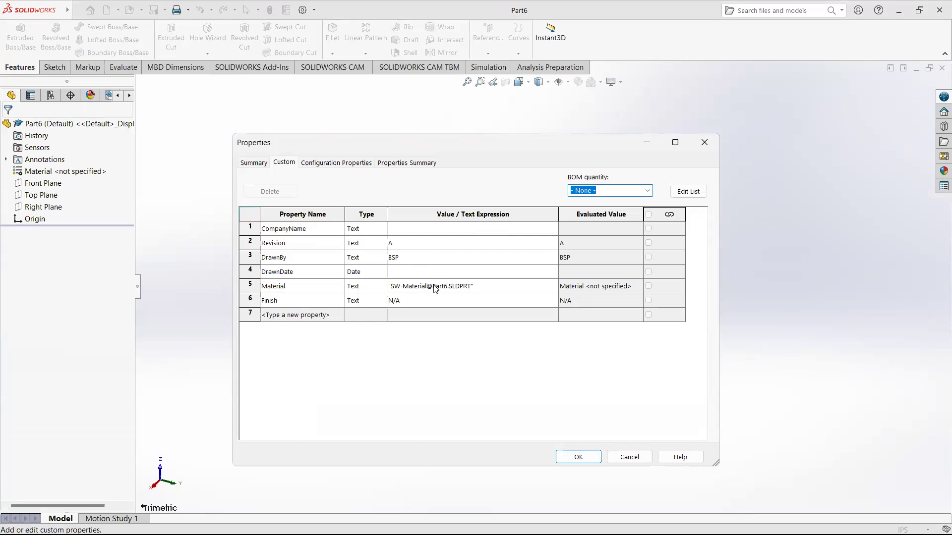
left_click(255, 164)
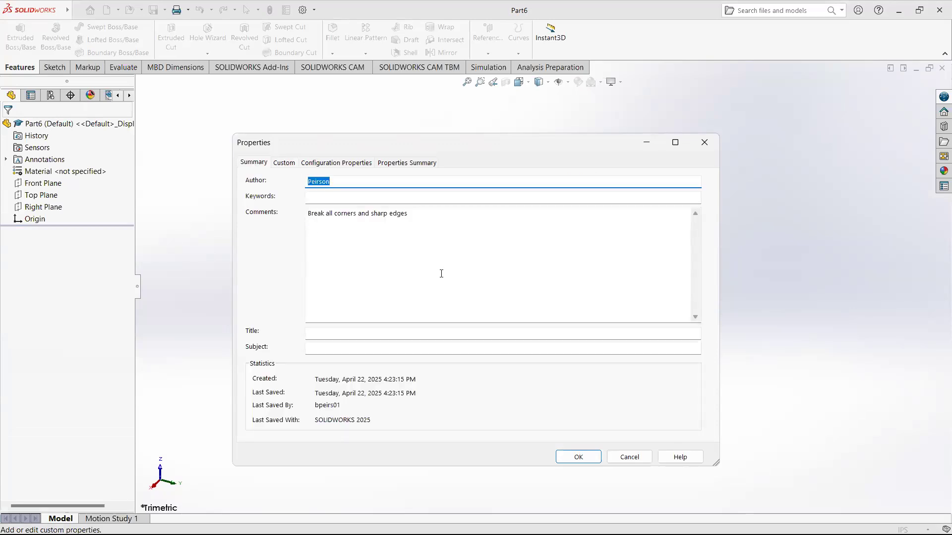
left_click(712, 143)
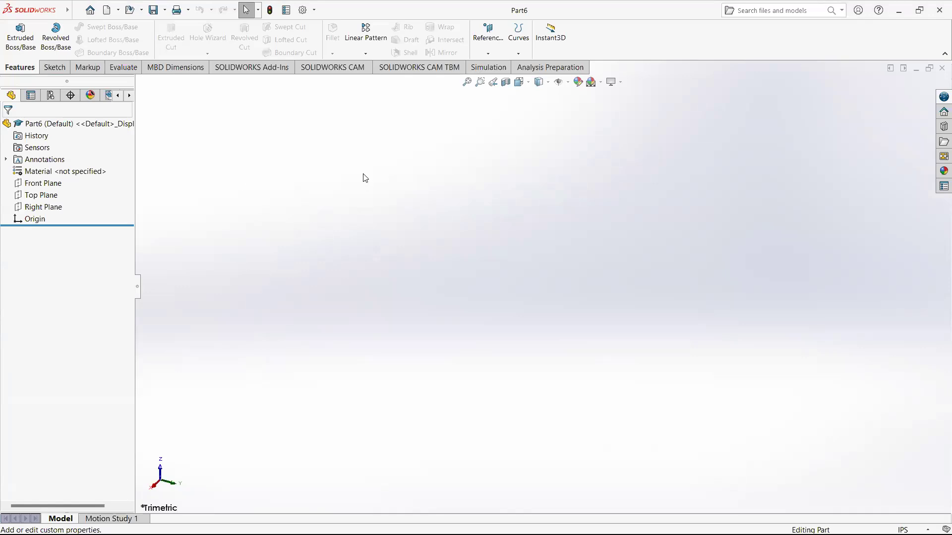
Step: Sketch a corner rectangle about 1.47 by 1.07 in on the Top Plane, starting at the origin
left_click(37, 198)
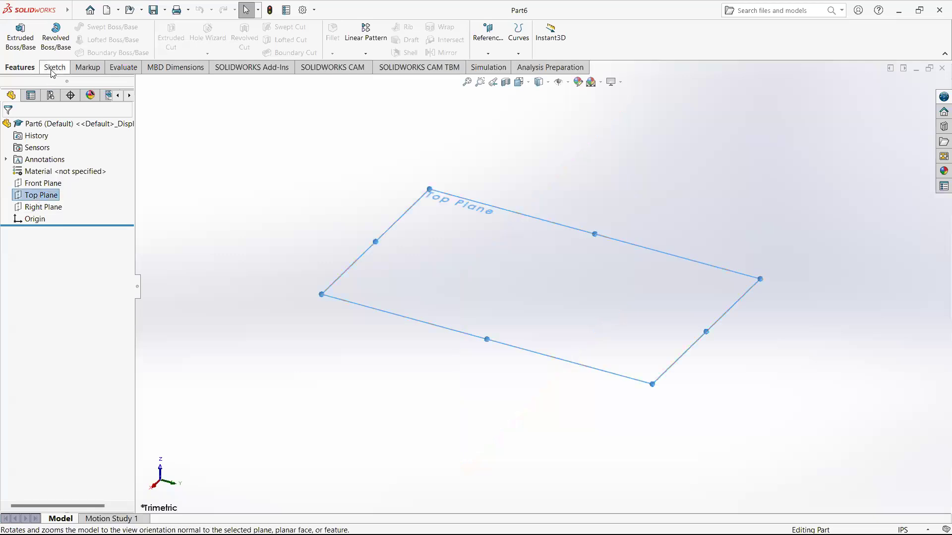
left_click(20, 35)
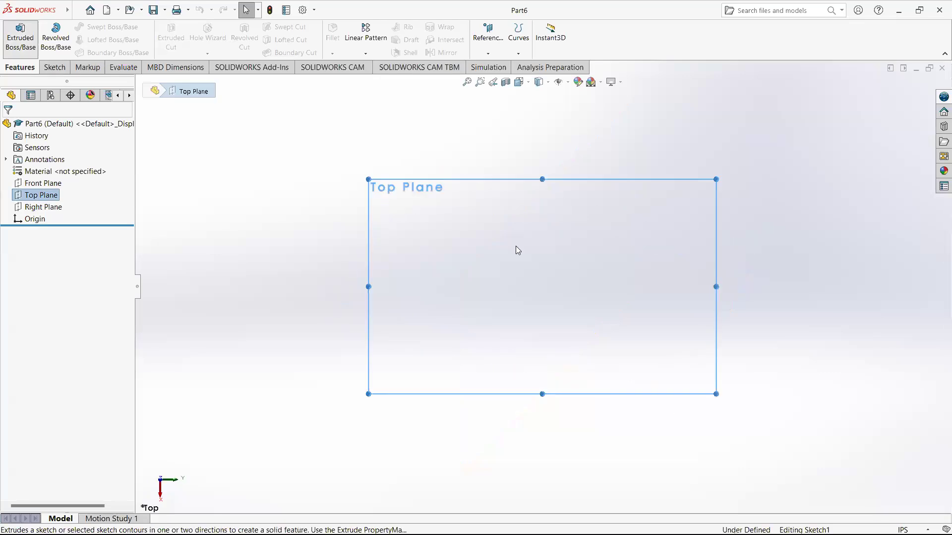
left_click(93, 40)
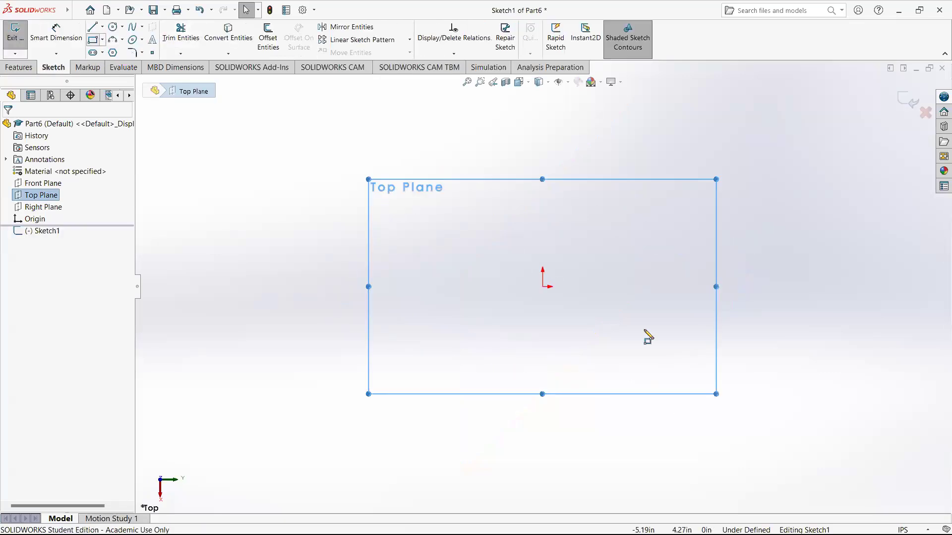
left_click(544, 287)
left_click(615, 233)
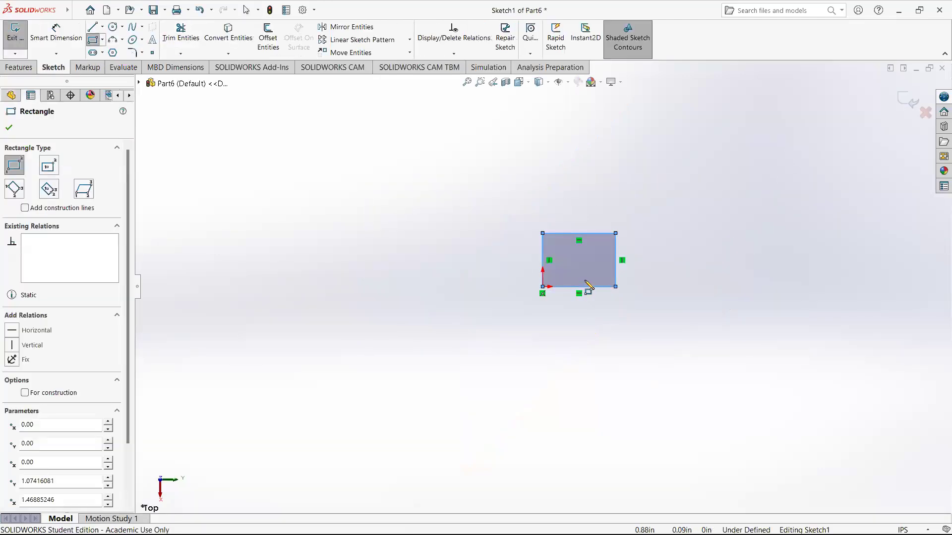
key("Escape")
Step: Dimension the rectangle's horizontal edge to 2.00 in and its vertical edge to 1.5 in
left_click(56, 33)
left_click(578, 234)
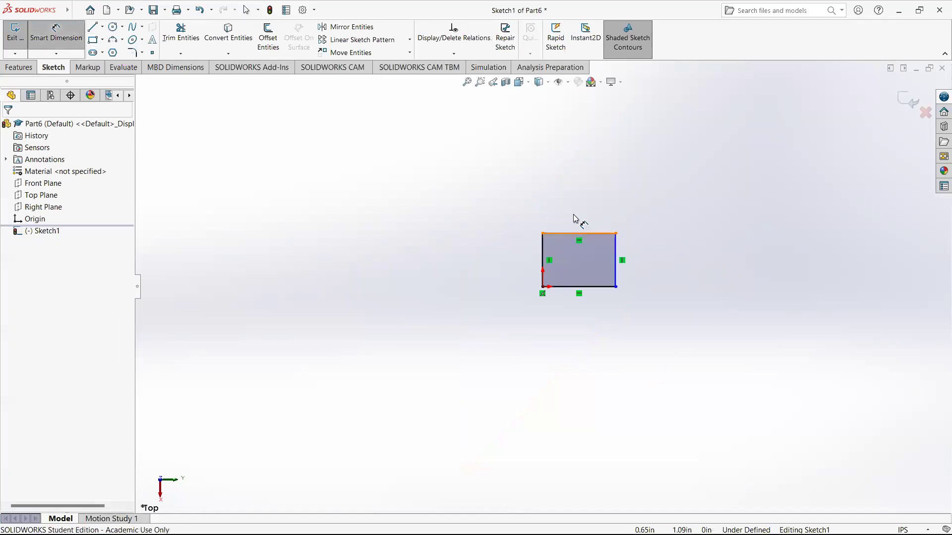
left_click(581, 203)
type("2.00in")
key("Return")
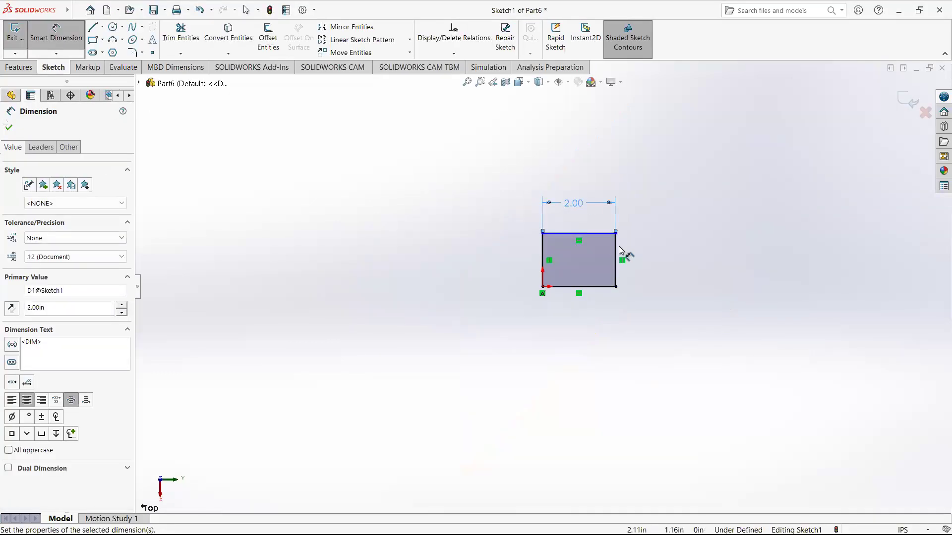
left_click(618, 254)
left_click(684, 279)
type("1.5")
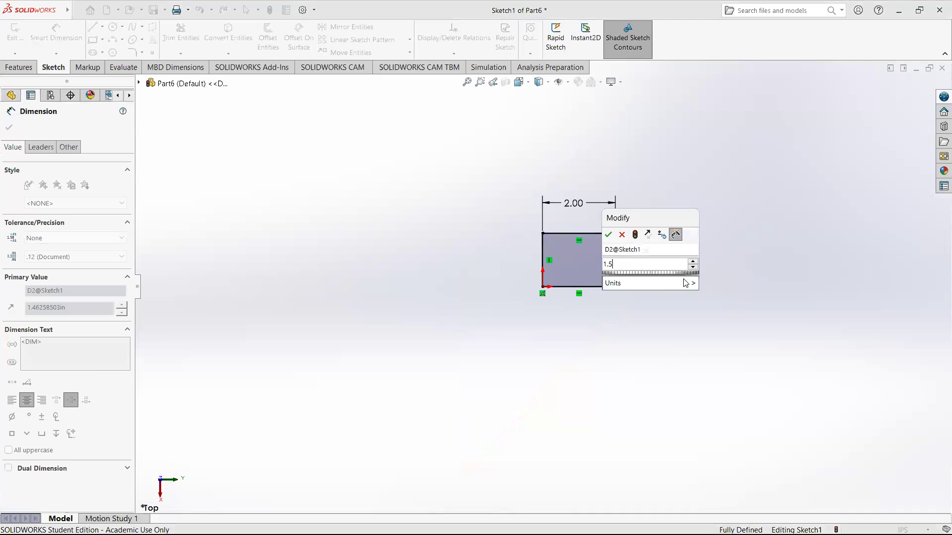
key("Return")
Step: Extrude the rectangle with a blind depth of 0.10 in
left_click(910, 102)
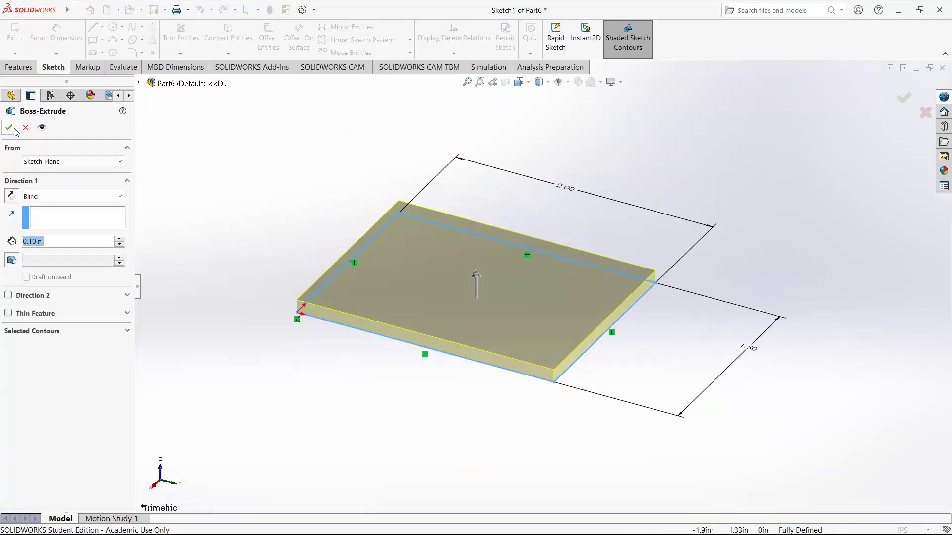
left_click(10, 127)
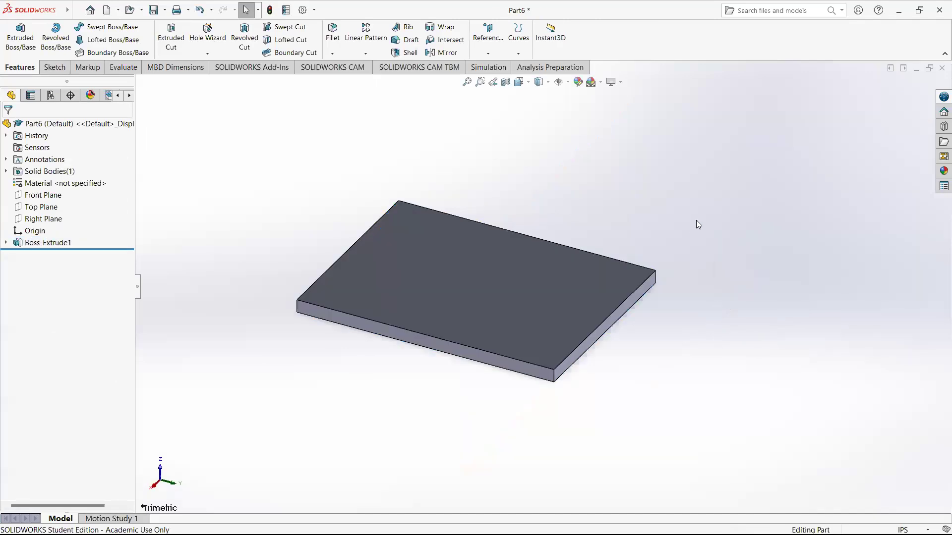
Step: Save the part as Part6.SLDPRT in the Downloads folder
key("ctrl+s")
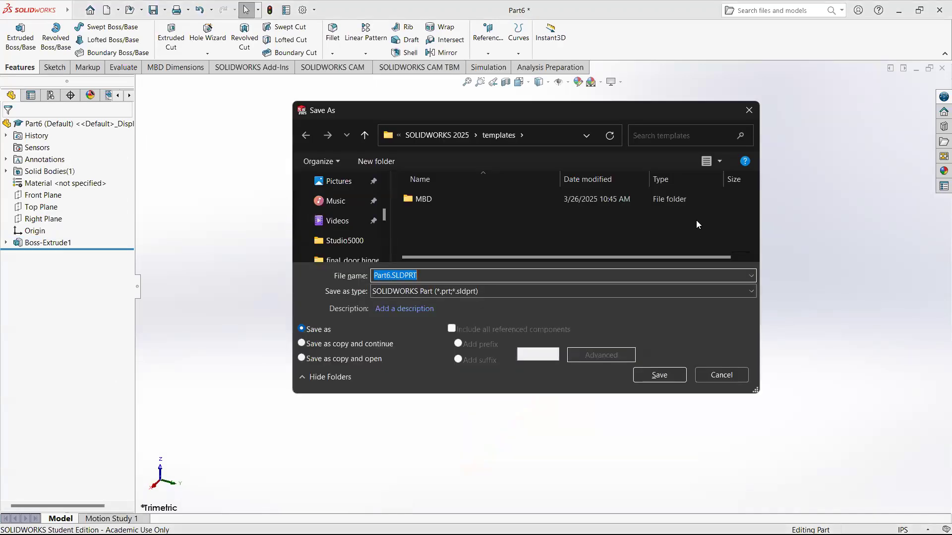
left_click(535, 135)
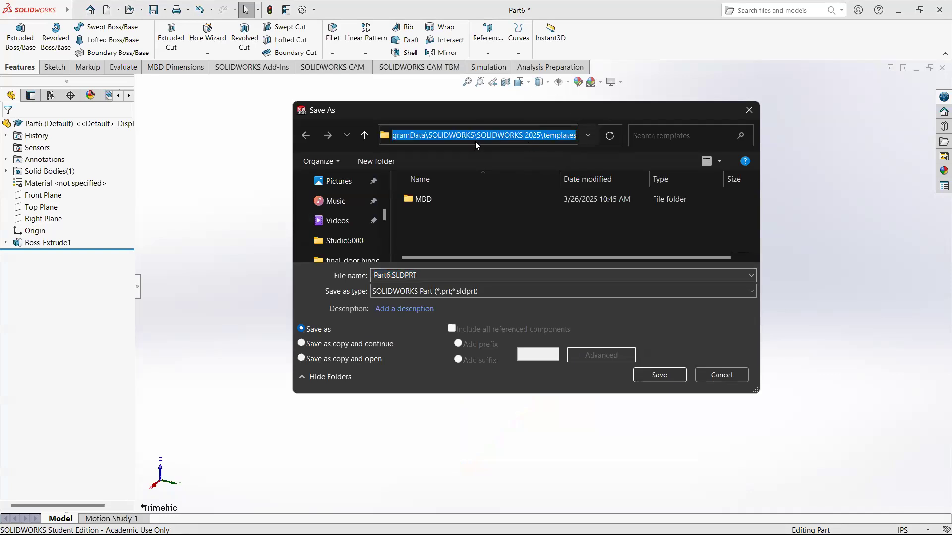
scroll(338, 223, "up", 3)
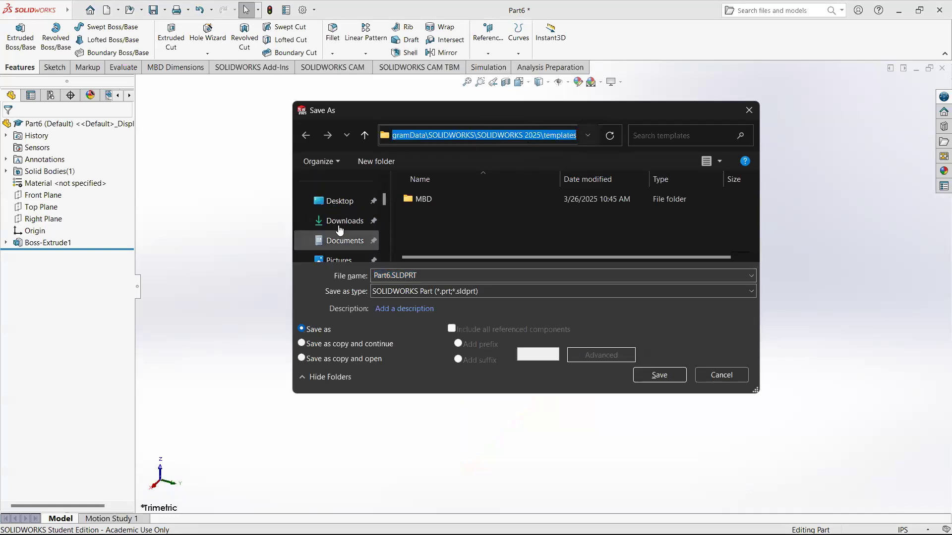
left_click(338, 223)
left_click(431, 276)
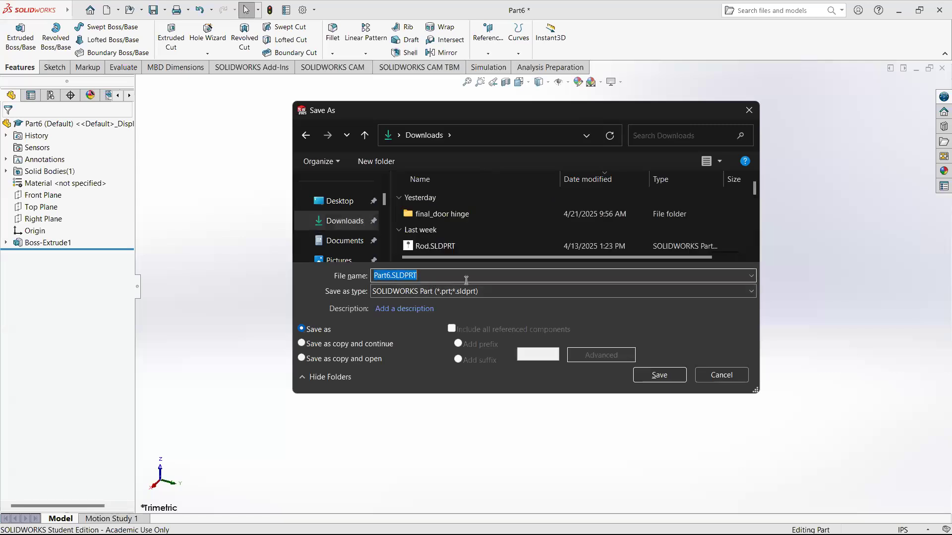
left_click(659, 376)
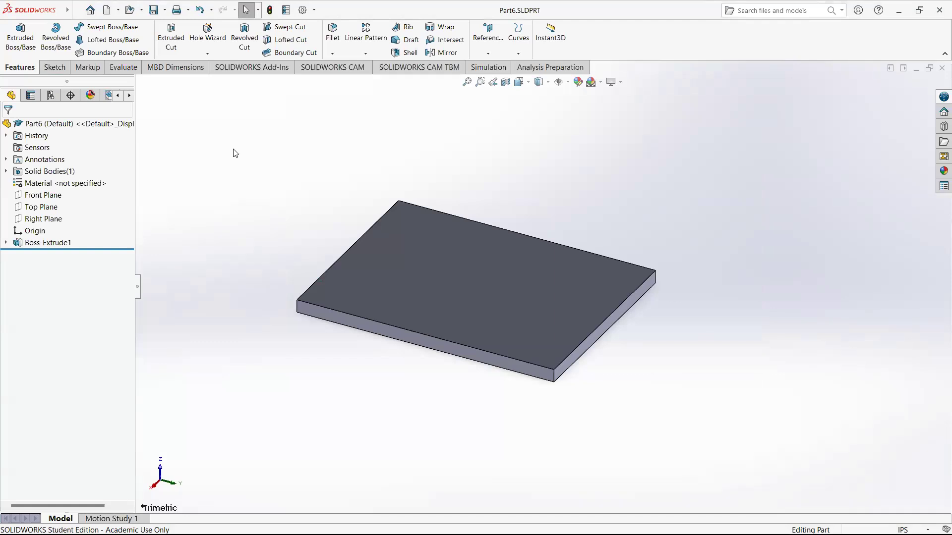
Step: Create a new drawing from the Drawing template with the B (ANSI) Landscape sheet format displayed
left_click(106, 10)
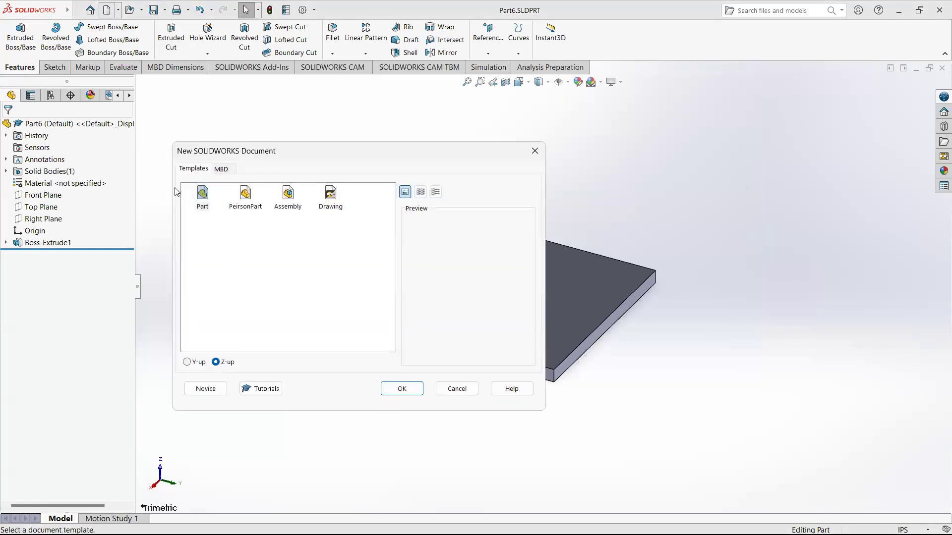
left_click(213, 391)
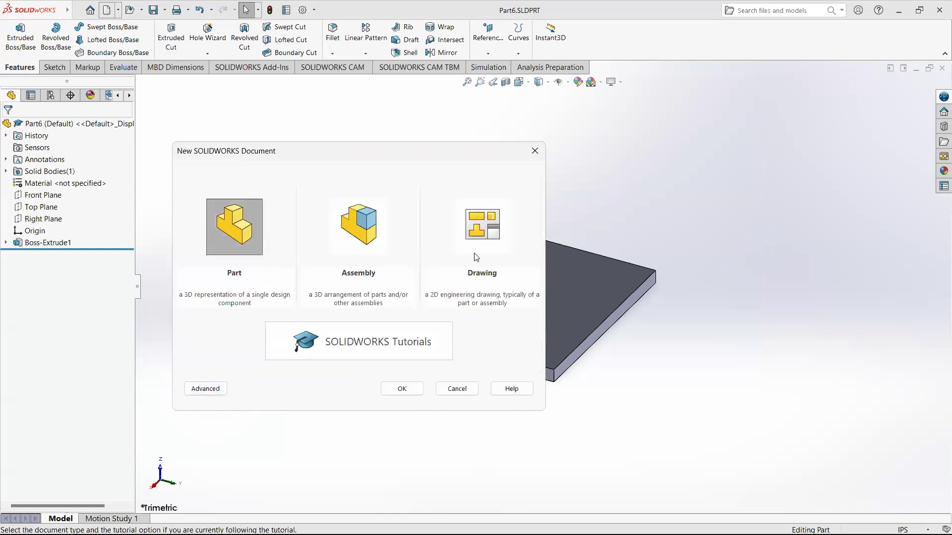
left_click(212, 391)
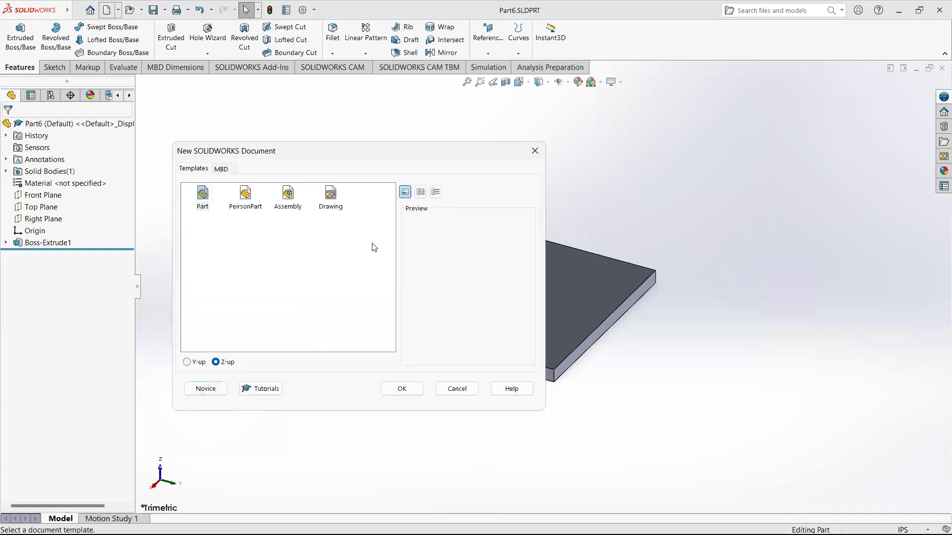
left_click(335, 200)
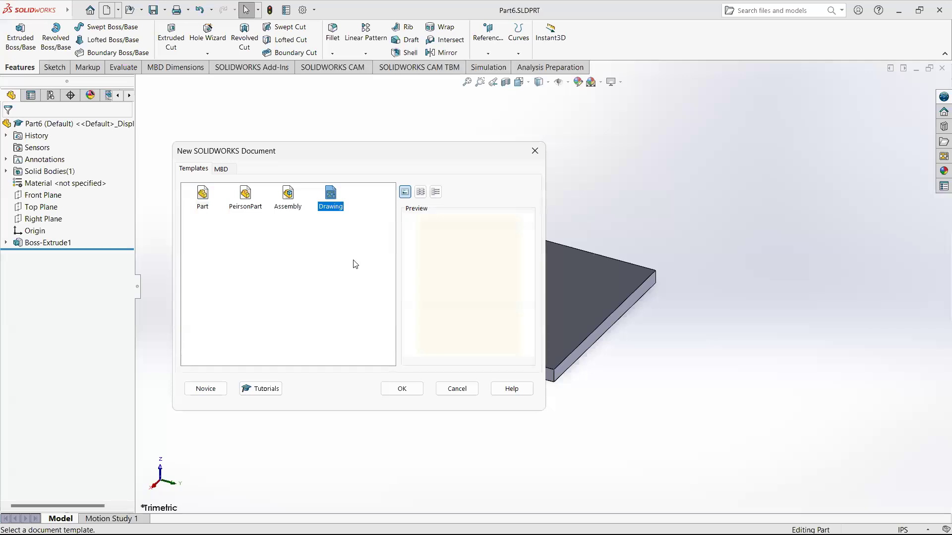
left_click(403, 390)
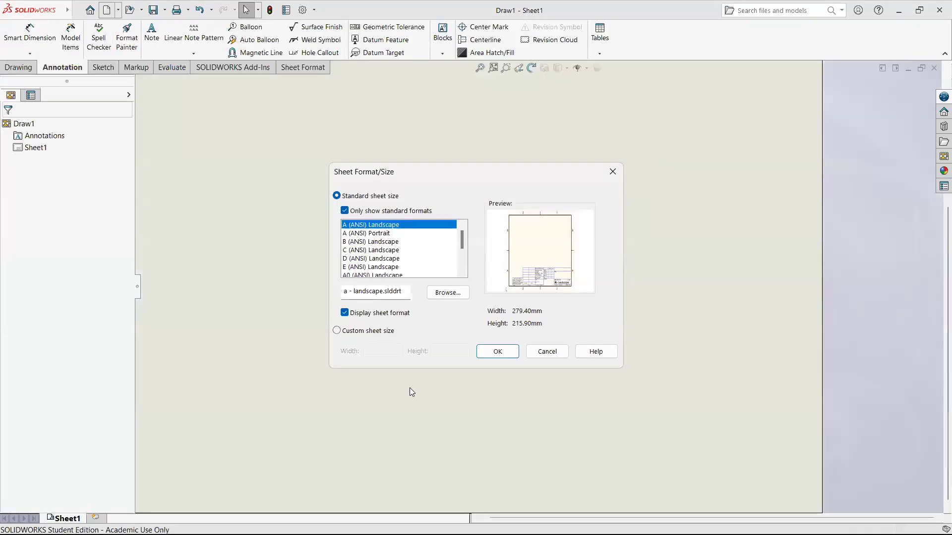
left_click(375, 242)
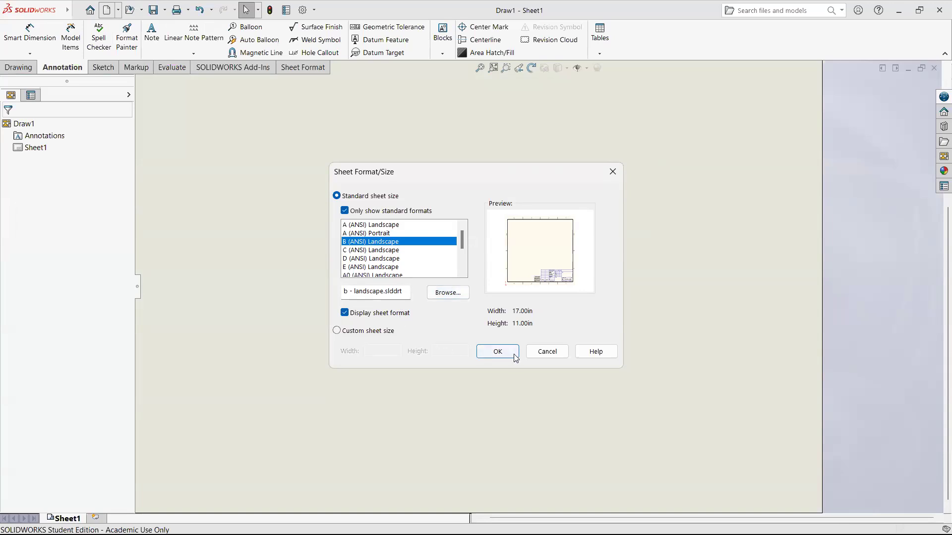
left_click(495, 352)
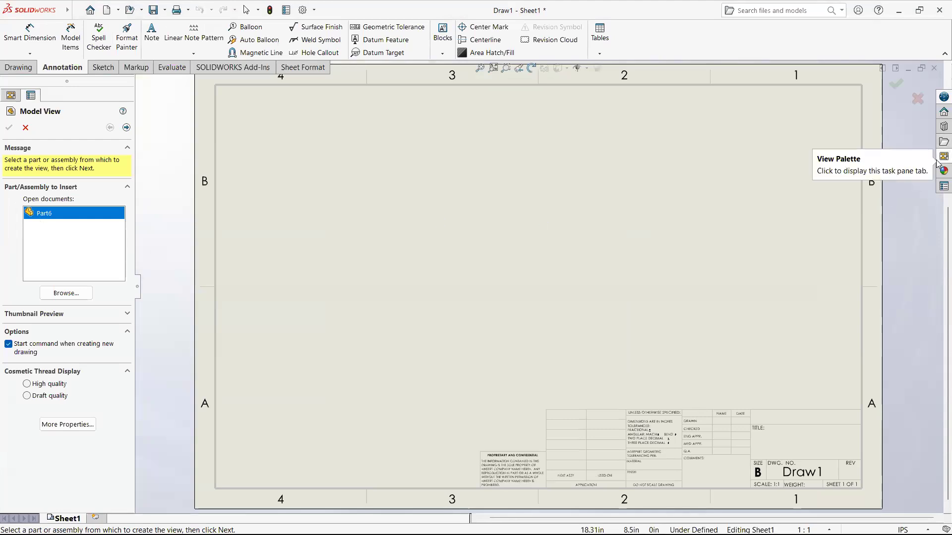
Step: Place a trimetric view of Part6 in the upper middle of the drawing sheet
left_click(943, 157)
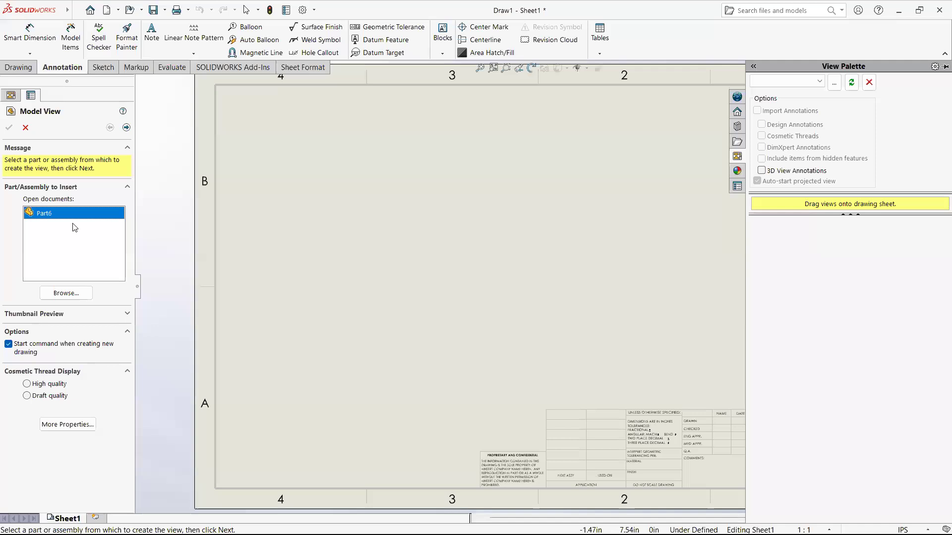
double_click(48, 214)
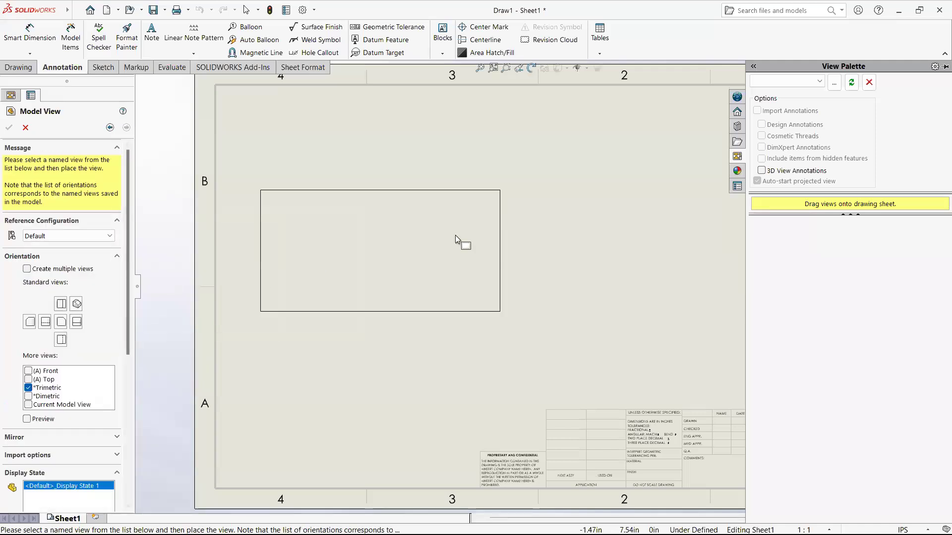
left_click(450, 258)
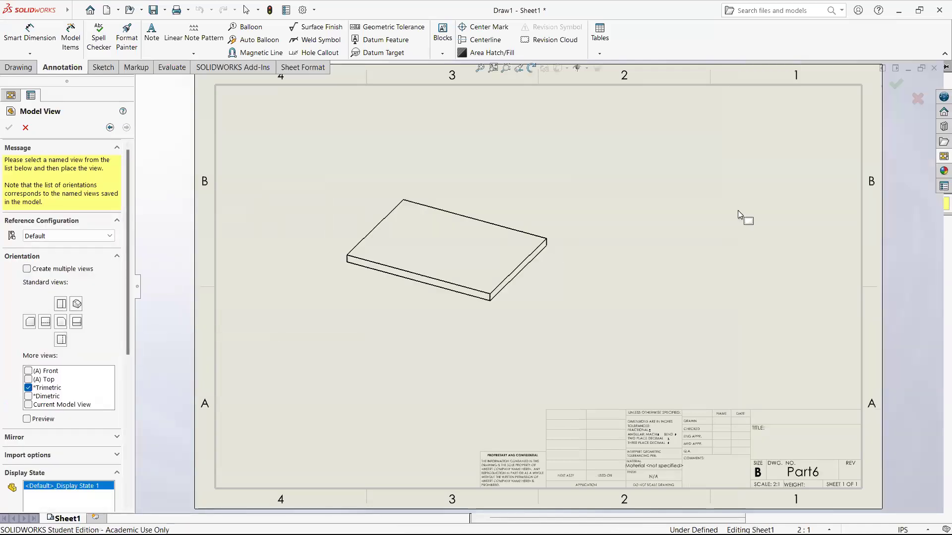
left_click(923, 101)
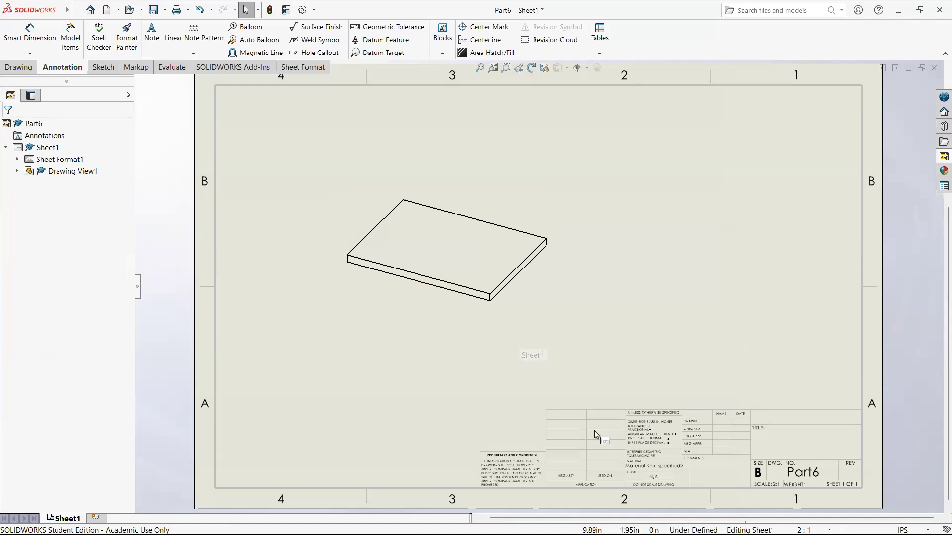
Step: Examine the title block fields in the drawing's lower corner, including title, material, finish, drawing number and the name and date cells
scroll(626, 478, "up", 1)
scroll(626, 480, "down", 4)
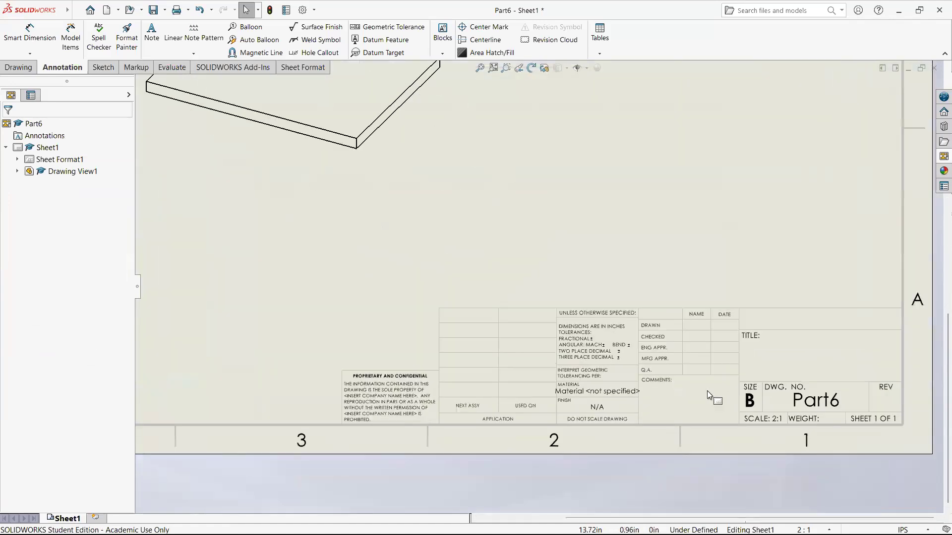
scroll(703, 389, "down", 1)
scroll(675, 357, "up", 2)
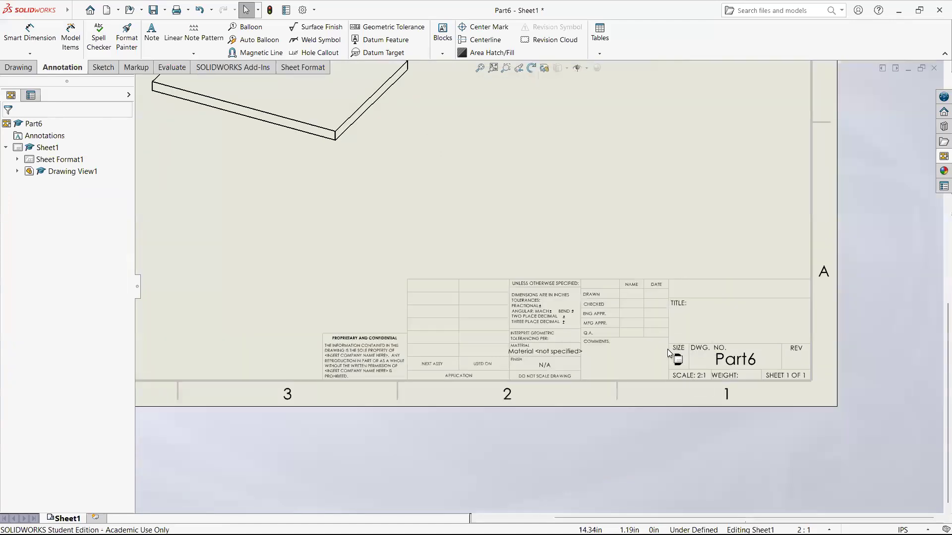
scroll(668, 350, "down", 1)
scroll(397, 329, "down", 1)
scroll(397, 327, "down", 1)
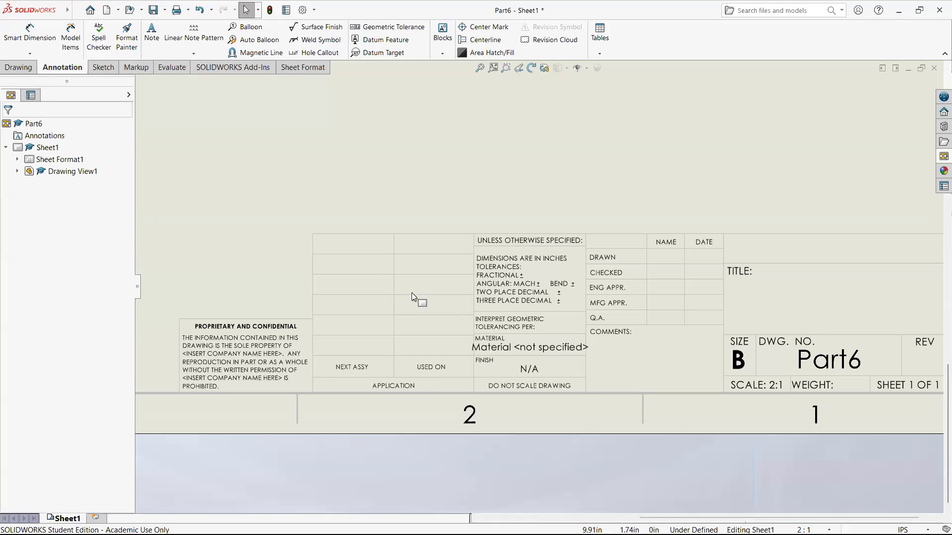
scroll(565, 370, "up", 4)
scroll(661, 301, "down", 5)
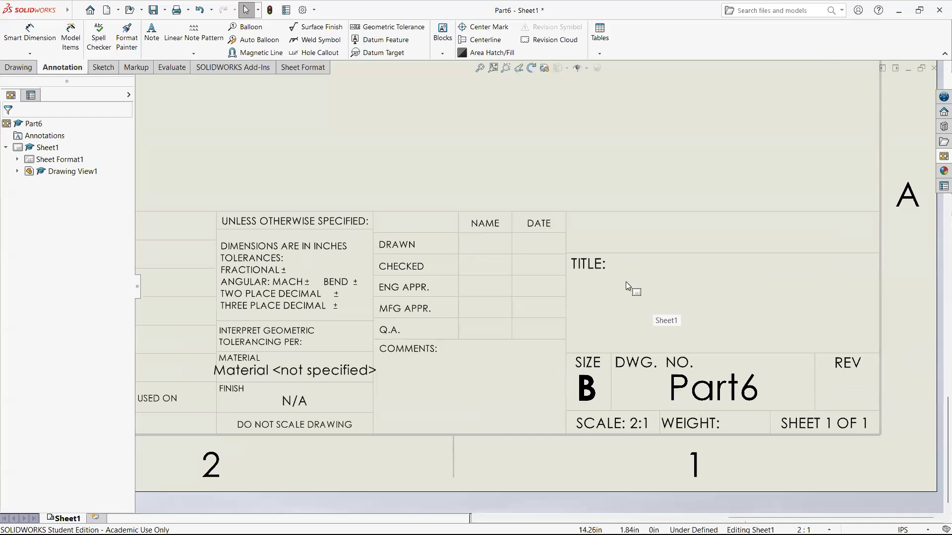
scroll(702, 287, "up", 5)
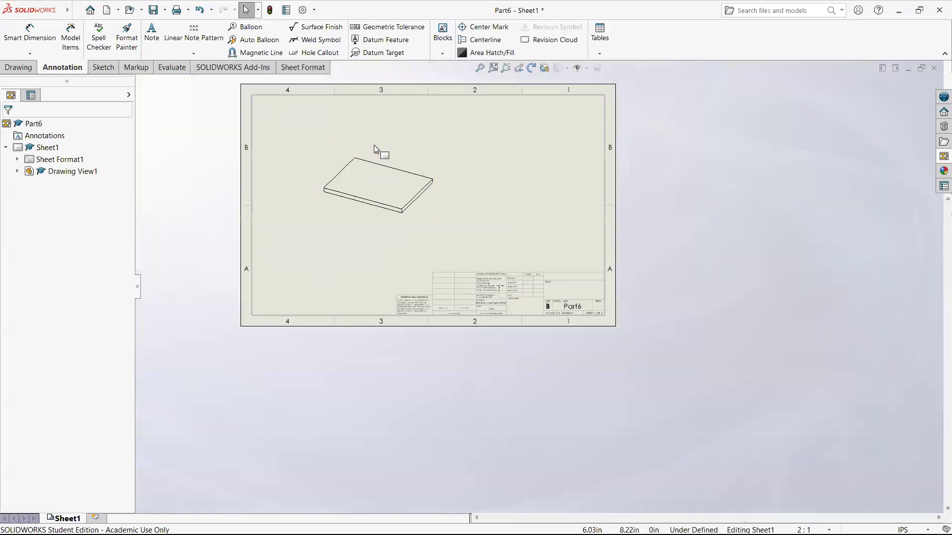
scroll(326, 108, "down", 1)
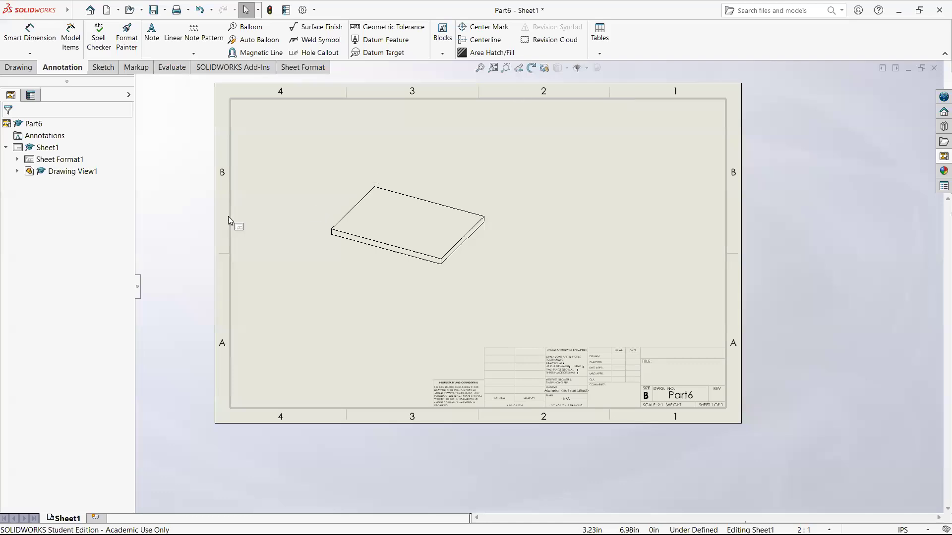
Step: Open the sheet format of the drawing sheet for editing, focusing on the title block
right_click(45, 162)
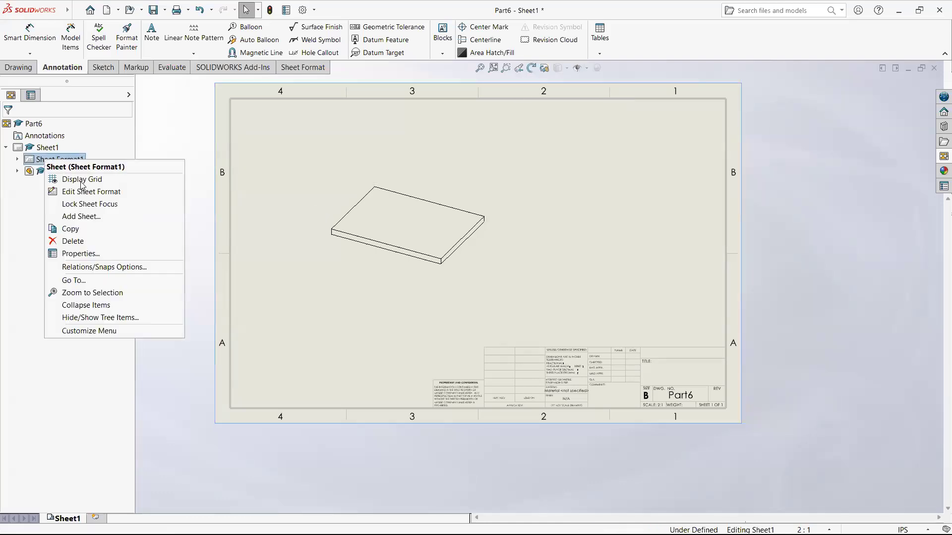
left_click(108, 197)
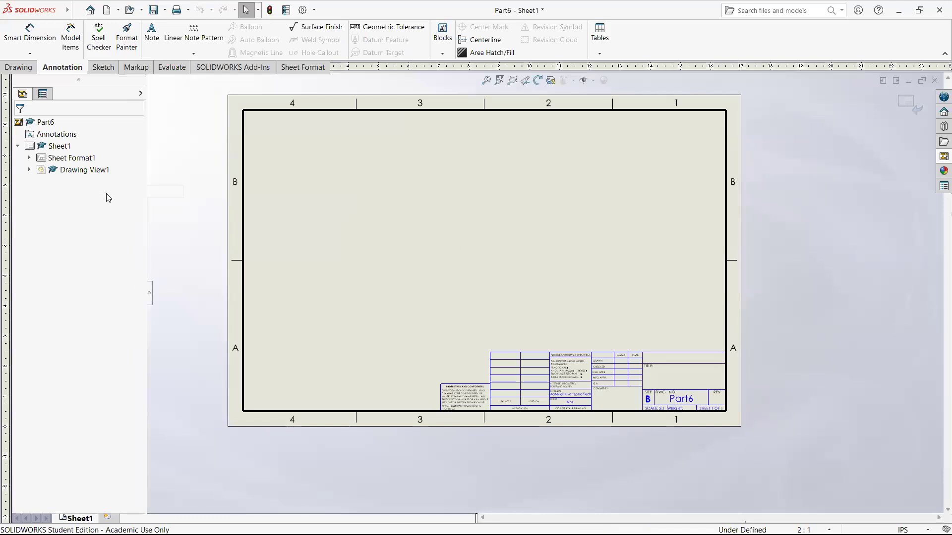
right_click(74, 161)
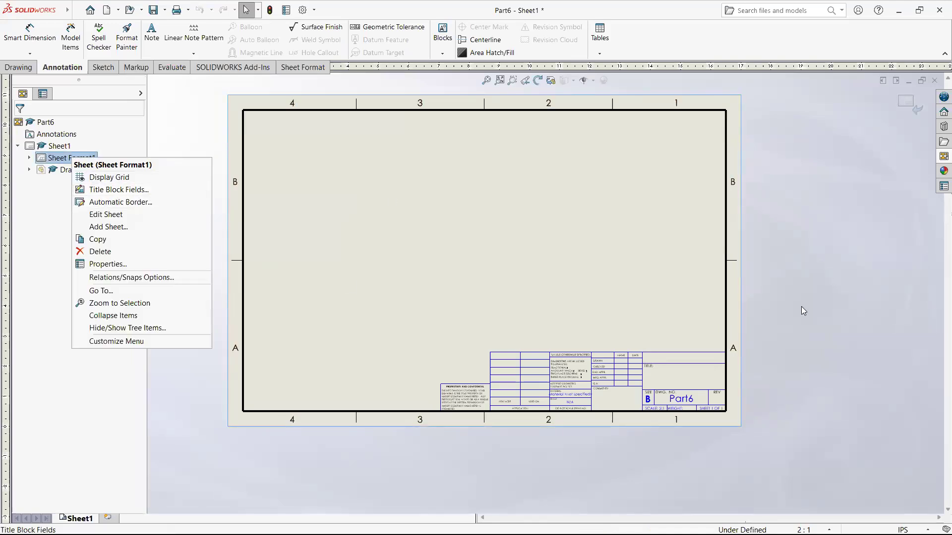
left_click(803, 311)
scroll(645, 357, "down", 5)
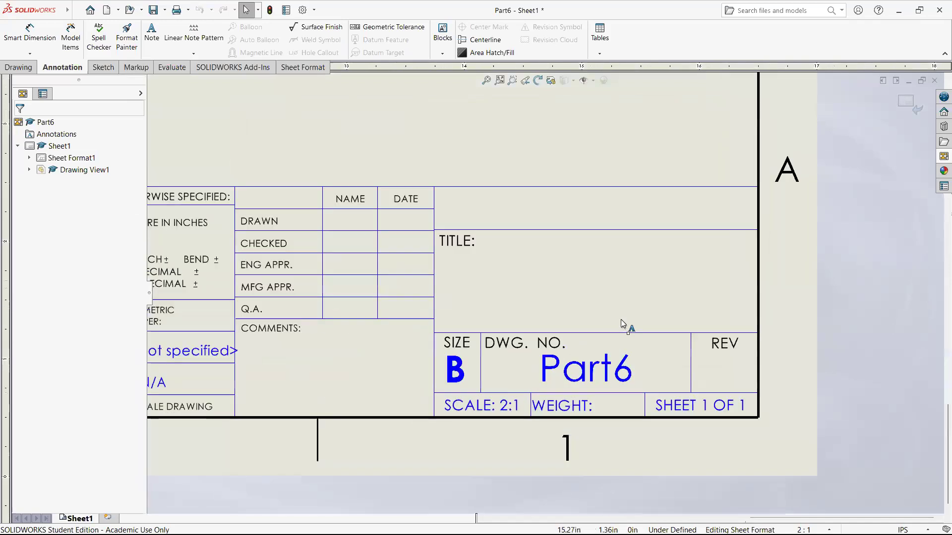
Step: Examine the blank note placeholders in the title block by selecting all of its lines and notes
left_click(587, 291)
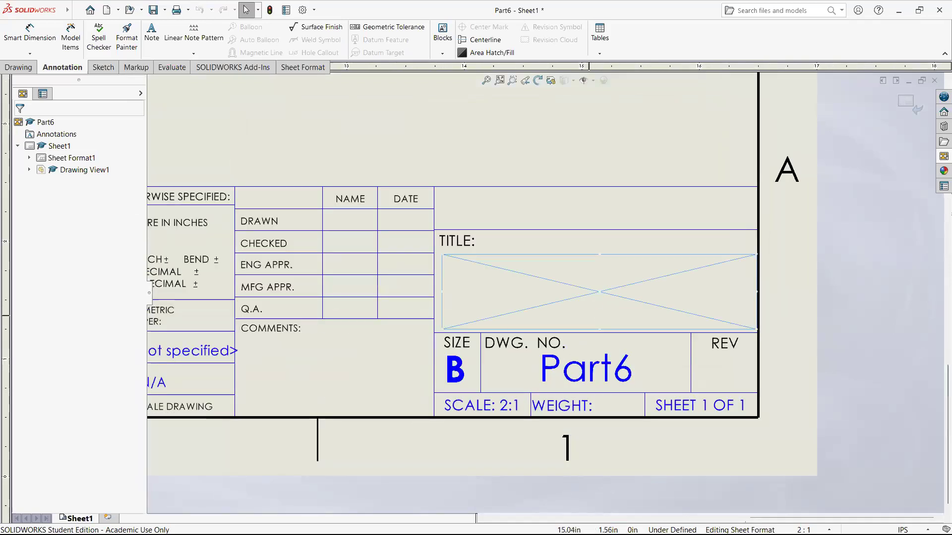
left_click(822, 287)
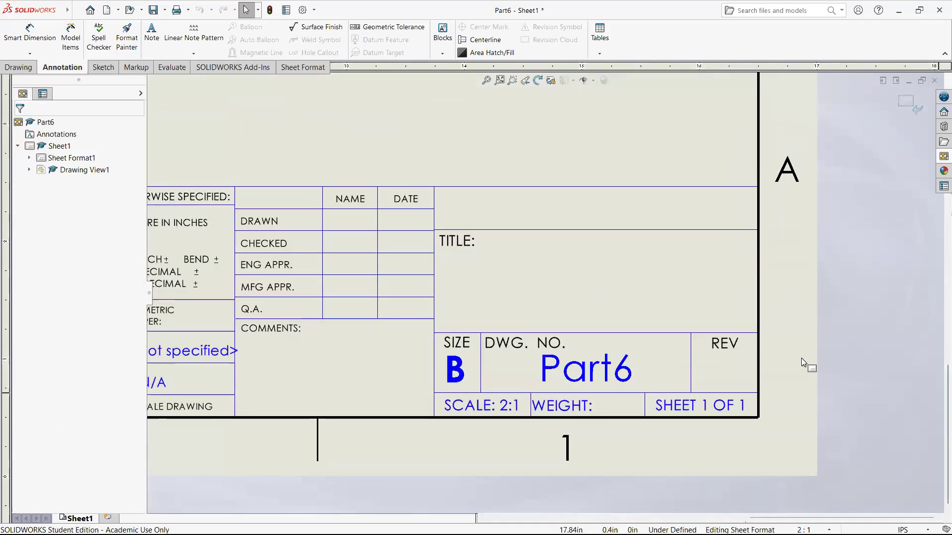
scroll(801, 354, "up", 5)
scroll(556, 312, "down", 1)
left_click_drag(614, 345, 323, 201)
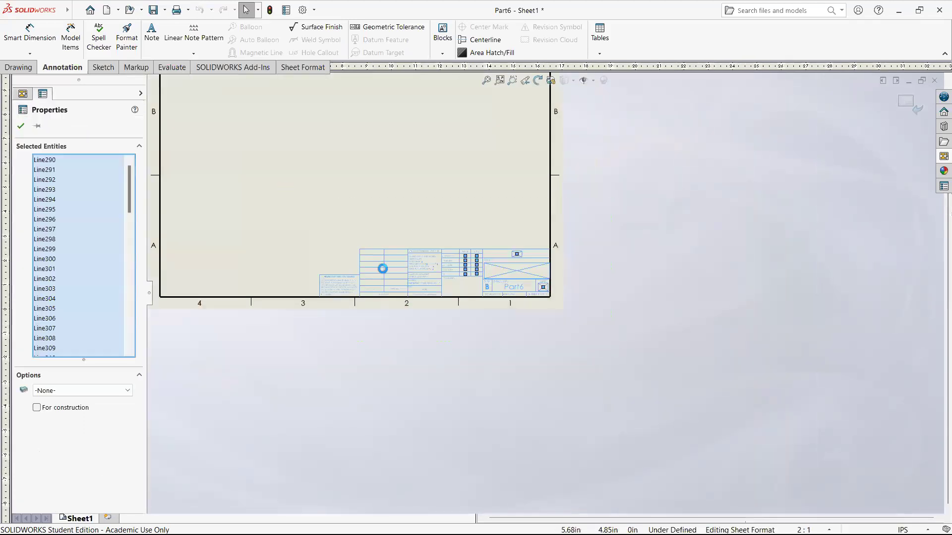
scroll(500, 272, "down", 8)
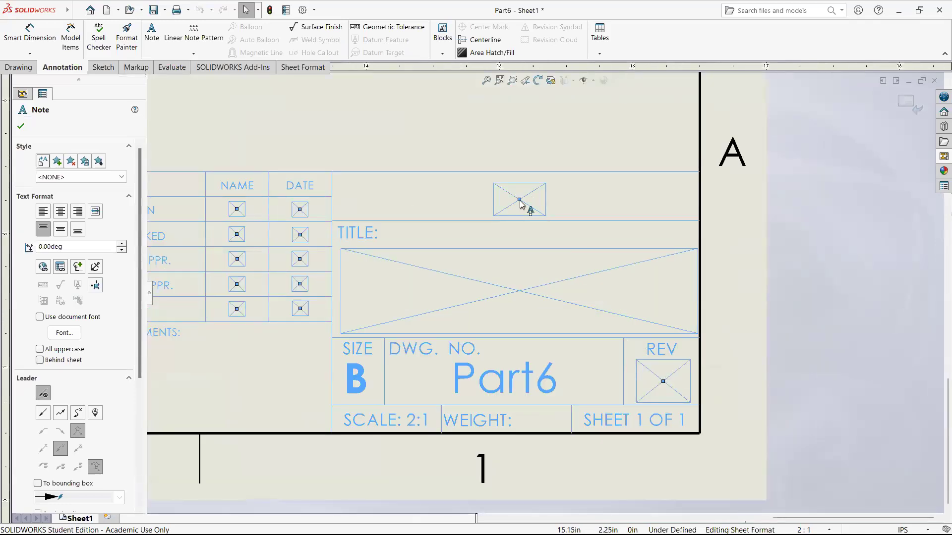
scroll(542, 292, "up", 3)
scroll(285, 257, "down", 3)
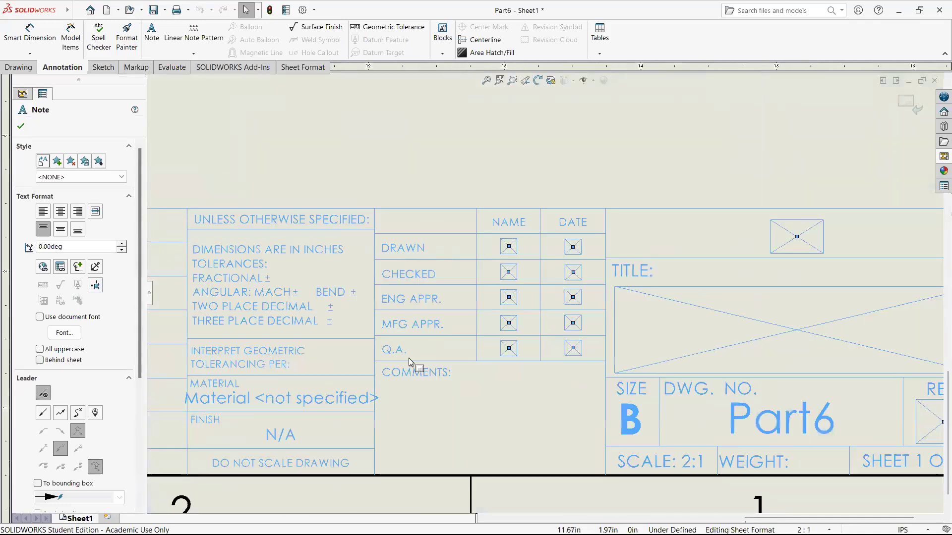
scroll(453, 375, "up", 3)
scroll(491, 384, "down", 3)
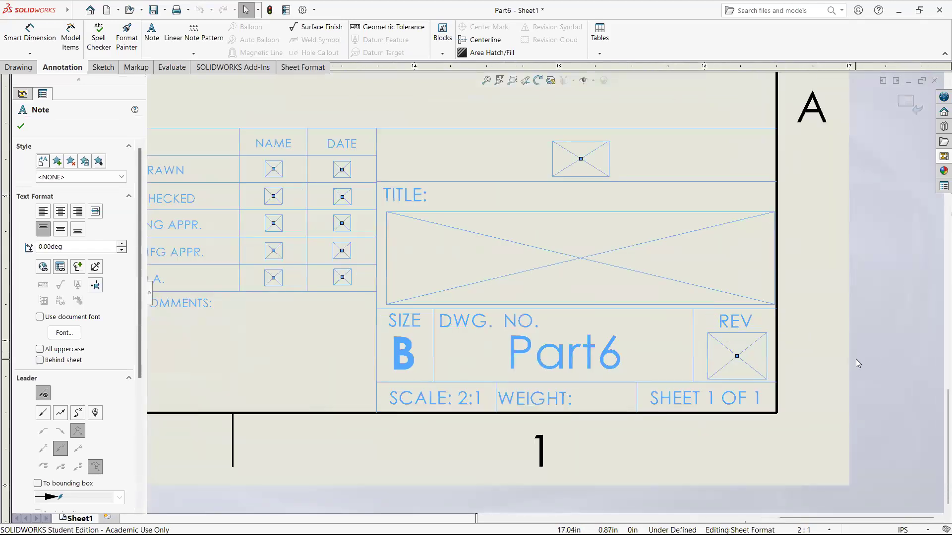
key("Escape")
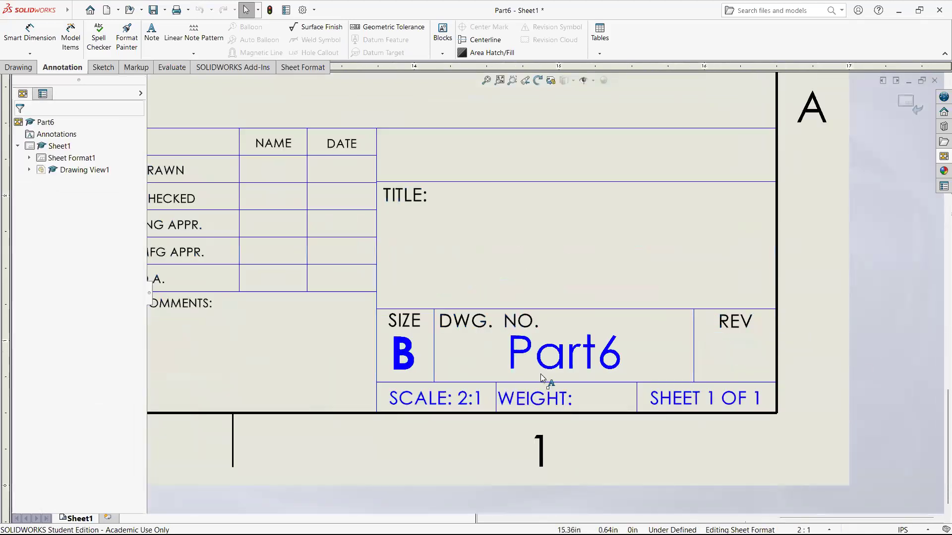
Step: Inspect the drawing number note and the property linked to the blank note under TITLE
left_click(564, 362)
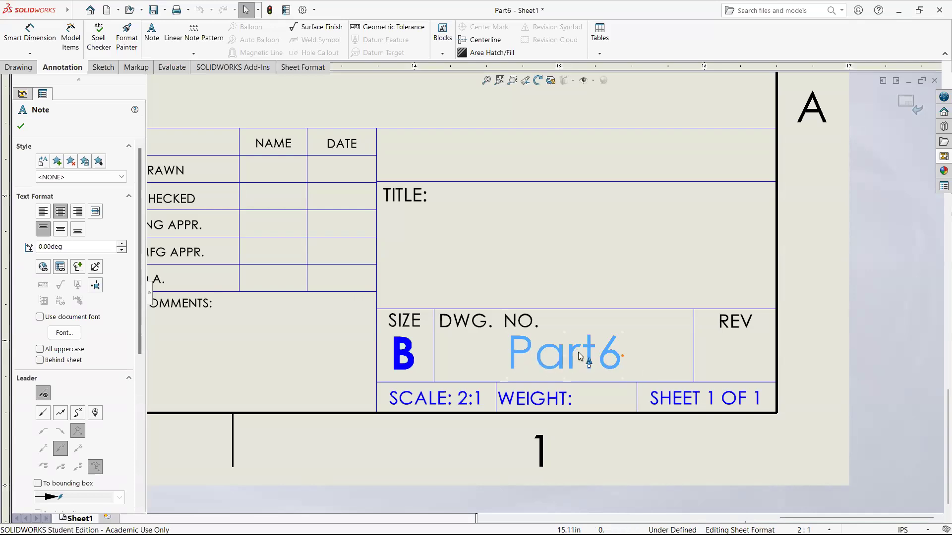
scroll(578, 352, "up", 4)
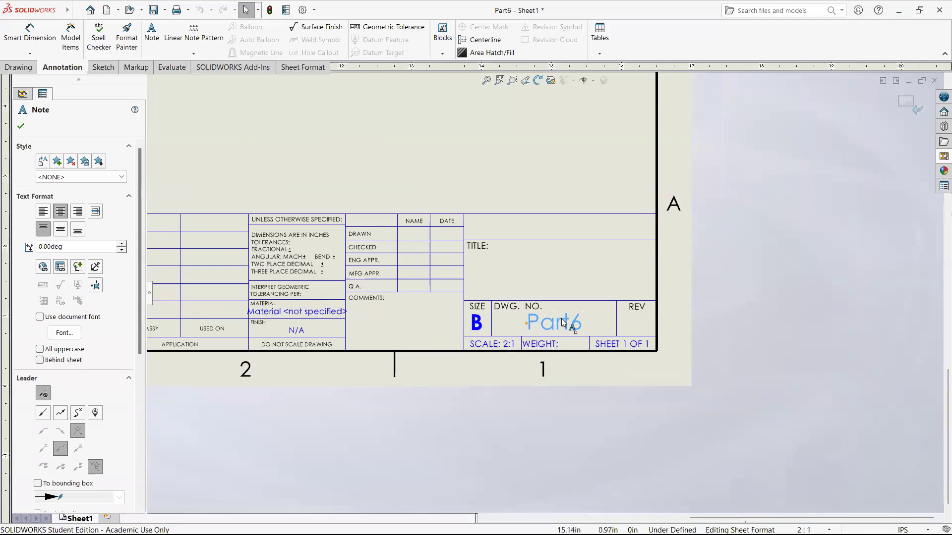
scroll(541, 323, "down", 3)
scroll(551, 322, "up", 2)
key("Escape")
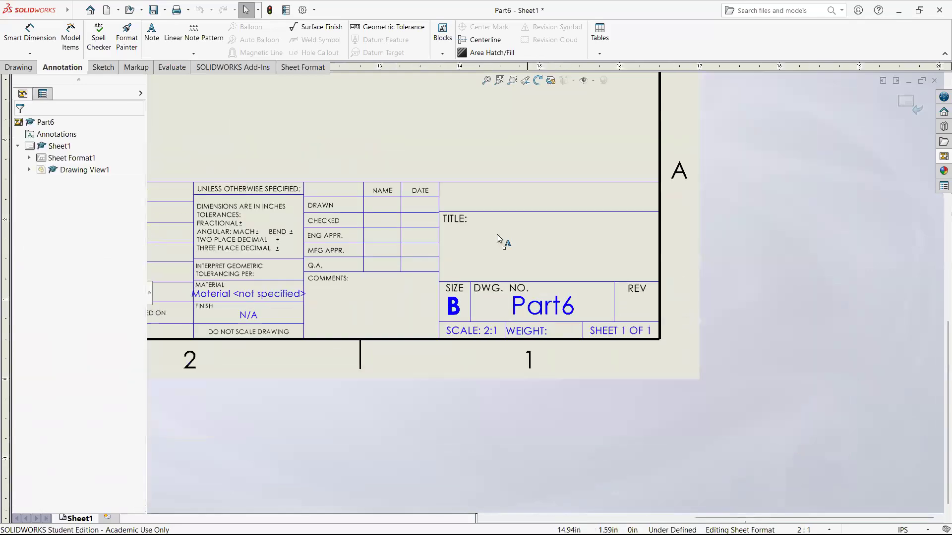
scroll(496, 234, "down", 2)
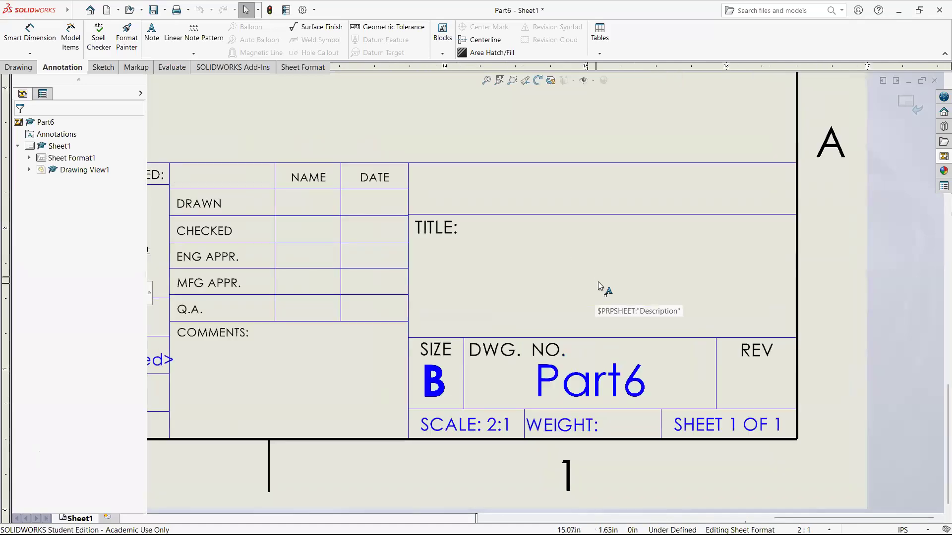
scroll(612, 276, "up", 4)
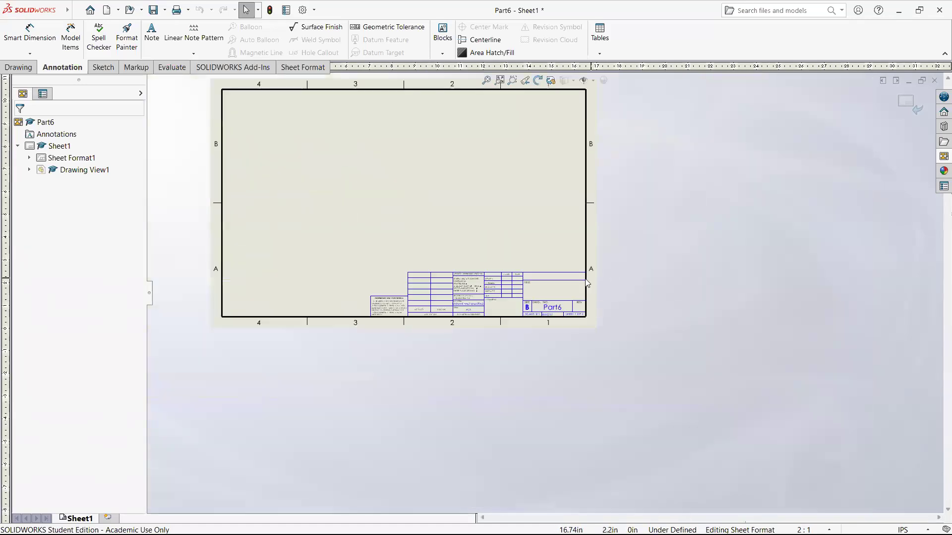
Step: Exit sheet format editing and return to the drawing sheet with the trimetric view
left_click(910, 107)
scroll(771, 168, "up", 3)
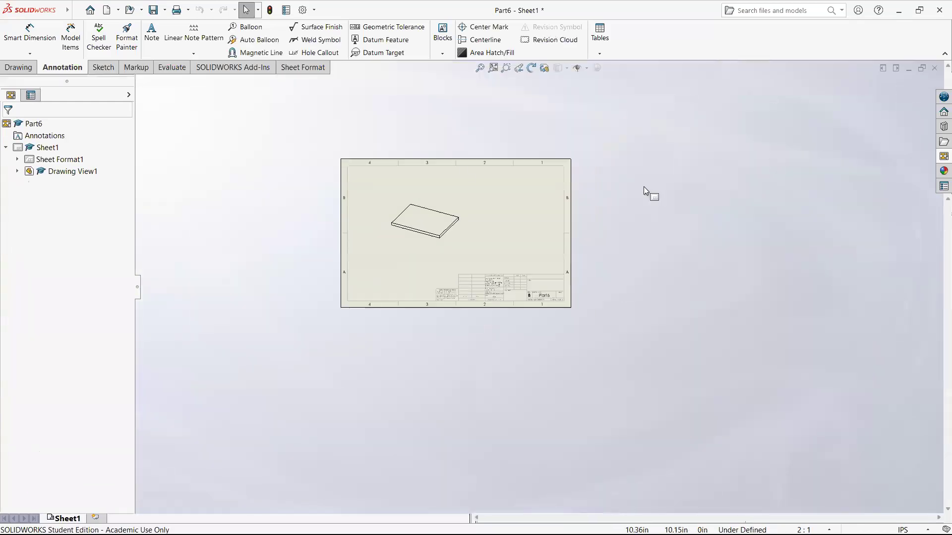
scroll(473, 193, "down", 2)
scroll(456, 308, "down", 2)
scroll(447, 335, "up", 1)
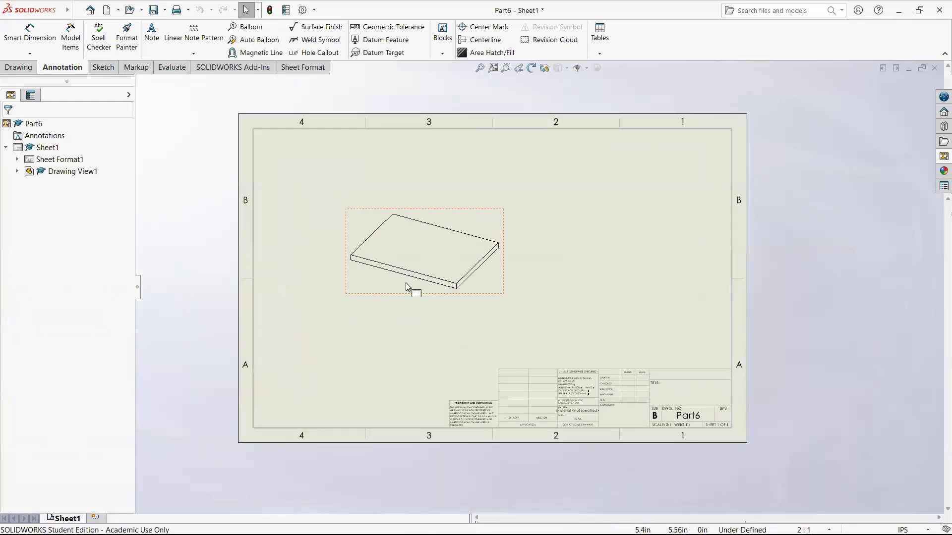
Step: In the file properties of Part6, set CompanyName to Baker College and DrawnDate to 4/22/2025
key("ctrl+Tab")
left_click(106, 11)
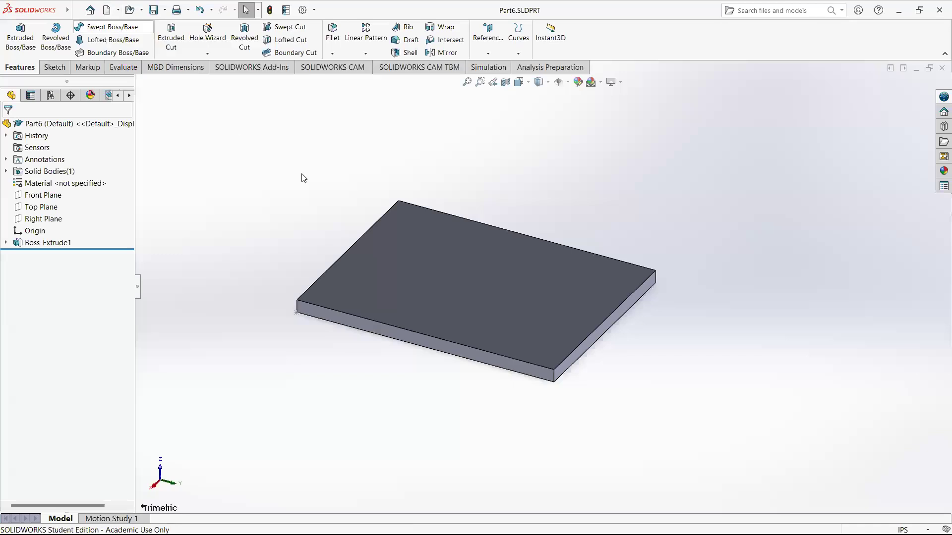
left_click(71, 14)
left_click(77, 12)
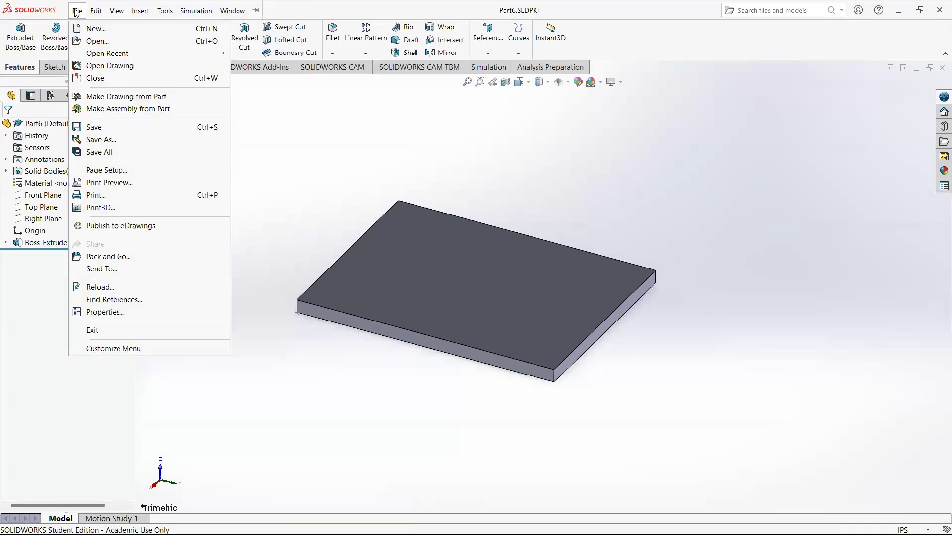
left_click(130, 313)
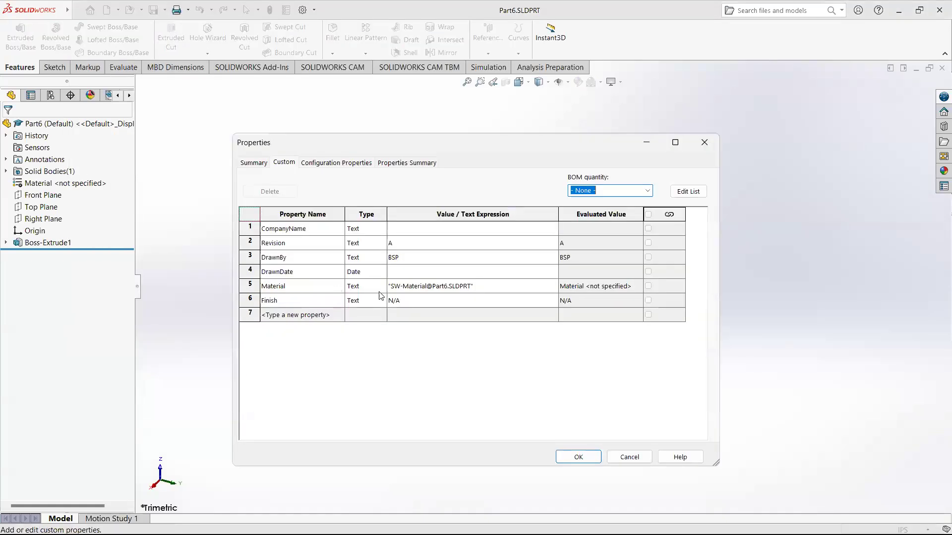
left_click(418, 229)
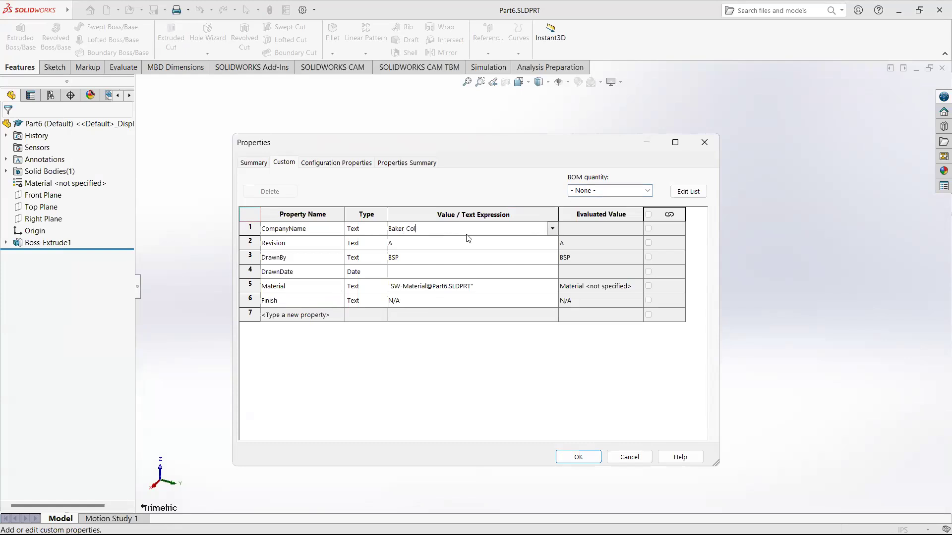
left_click(422, 271)
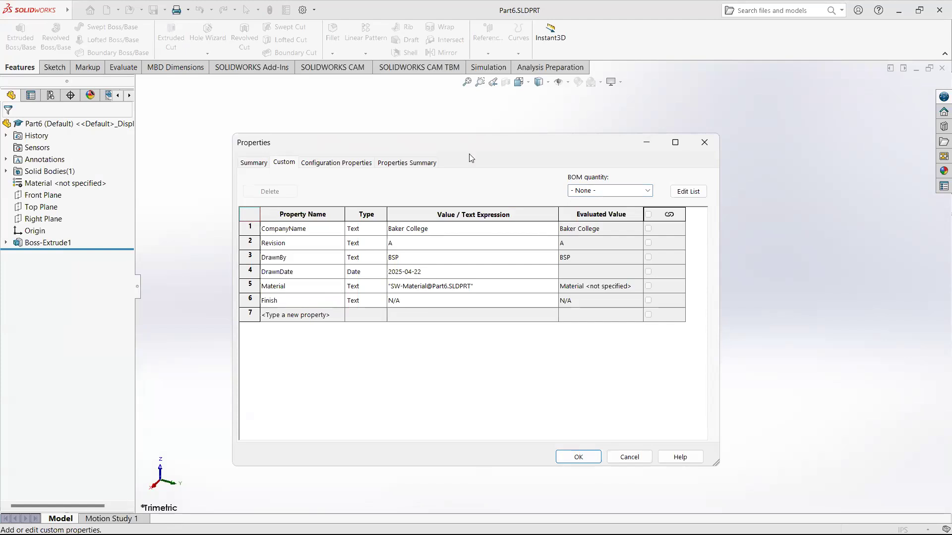
Step: Set the Finish custom property to BLACK OXIDE
left_click(417, 300)
type("BLACK OXIDE")
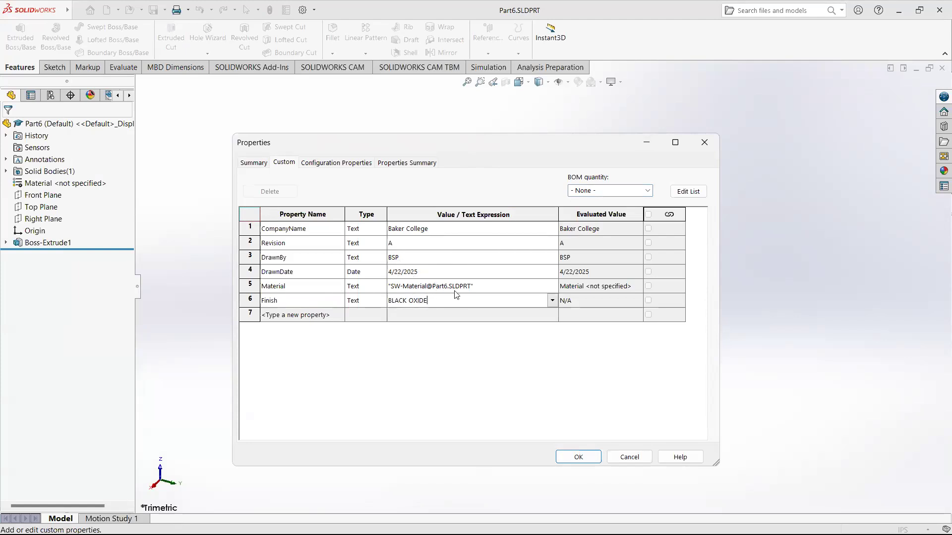
left_click(433, 234)
left_click(435, 232)
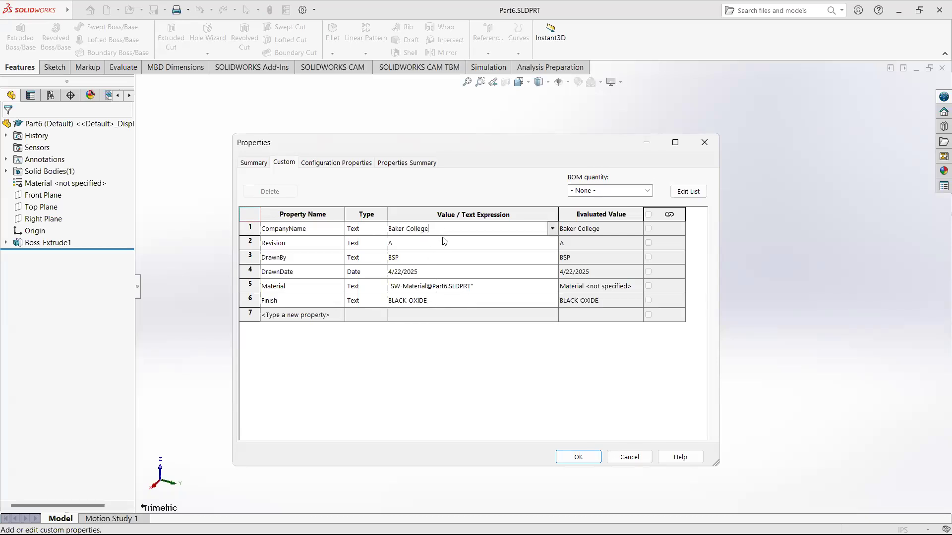
left_click(407, 255)
Step: Enter the summary title "Test YouTube Video Plate" and subject "YouTube SolidWorks Tutorial", and accept the part properties
left_click(253, 162)
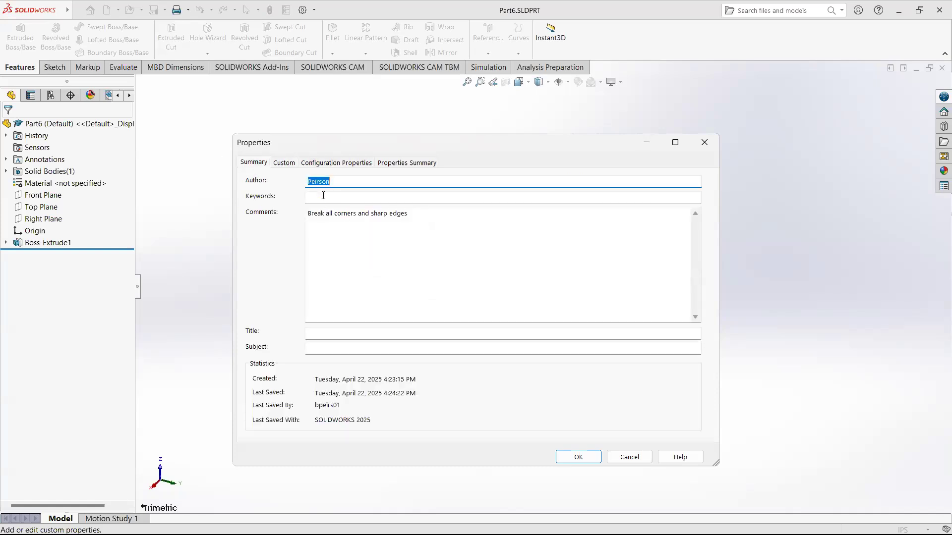
left_click(335, 336)
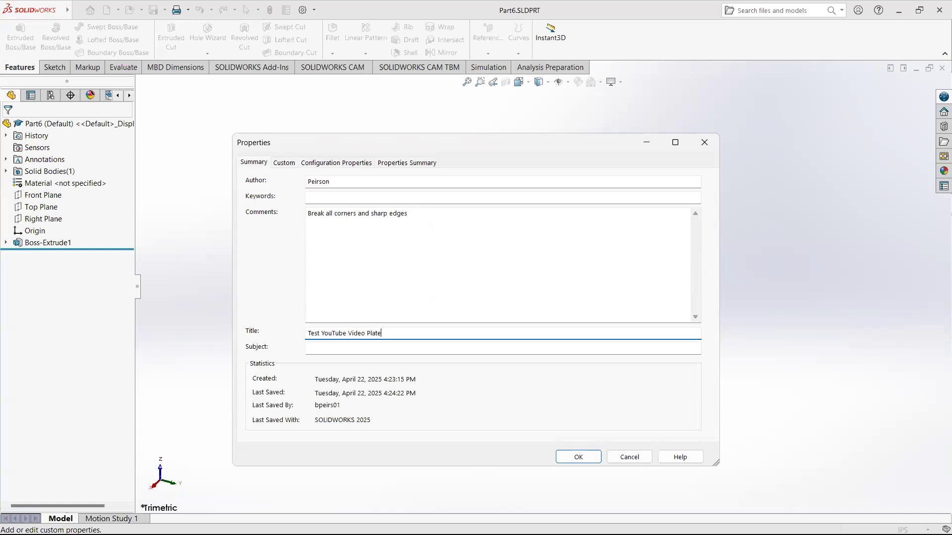
left_click(382, 354)
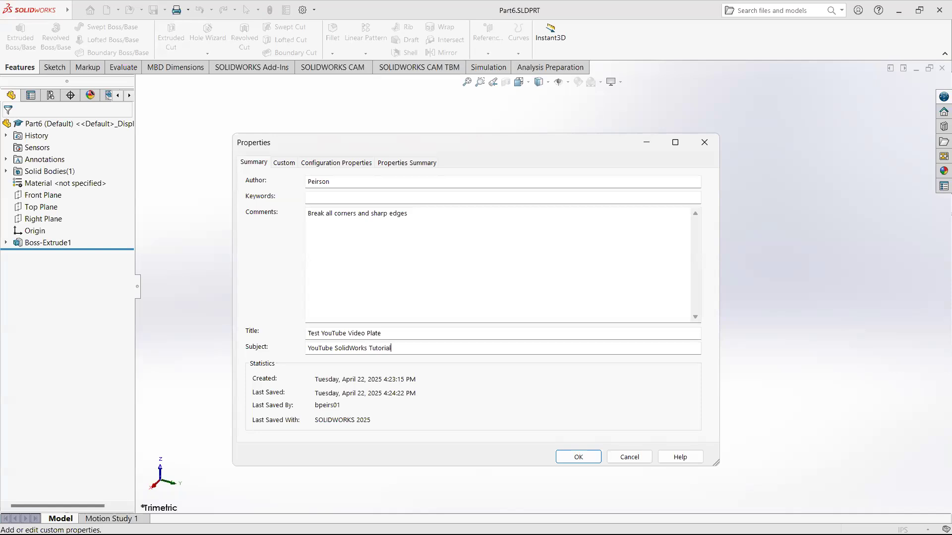
left_click(283, 163)
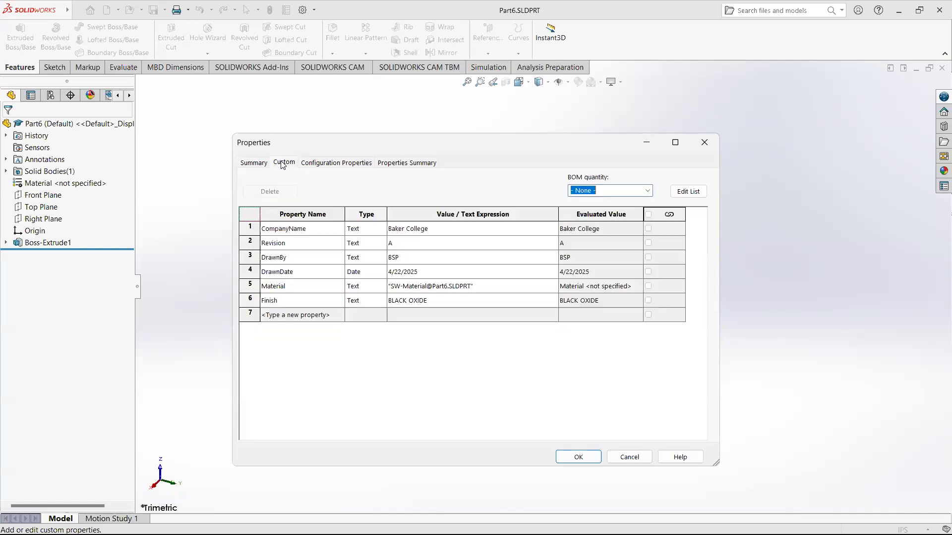
left_click(584, 458)
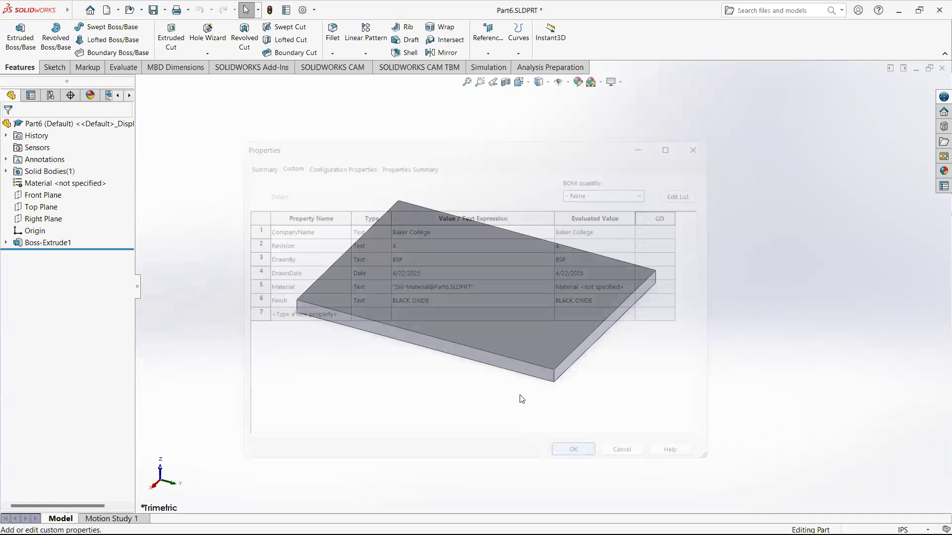
Step: Save Part6 with its edited properties and return to its drawing
key("ctrl+Tab")
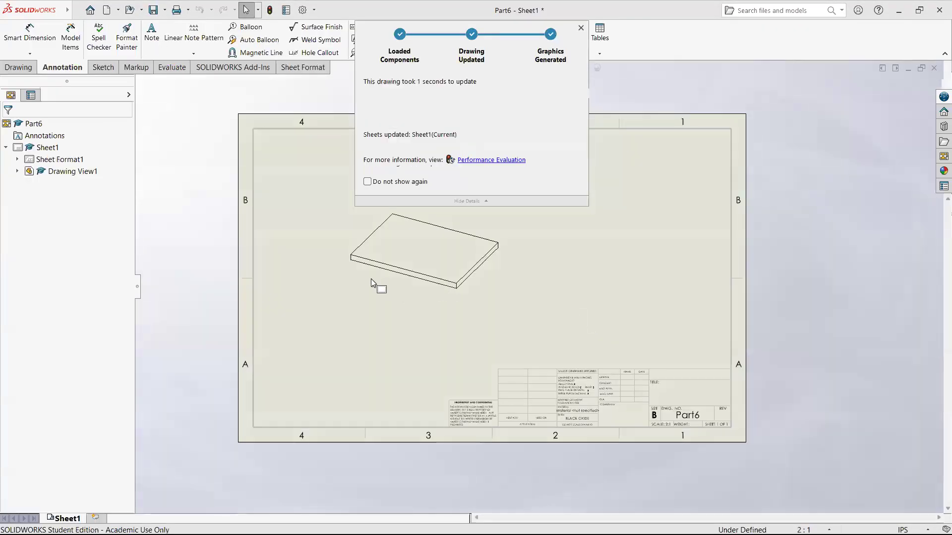
key("ctrl+Tab")
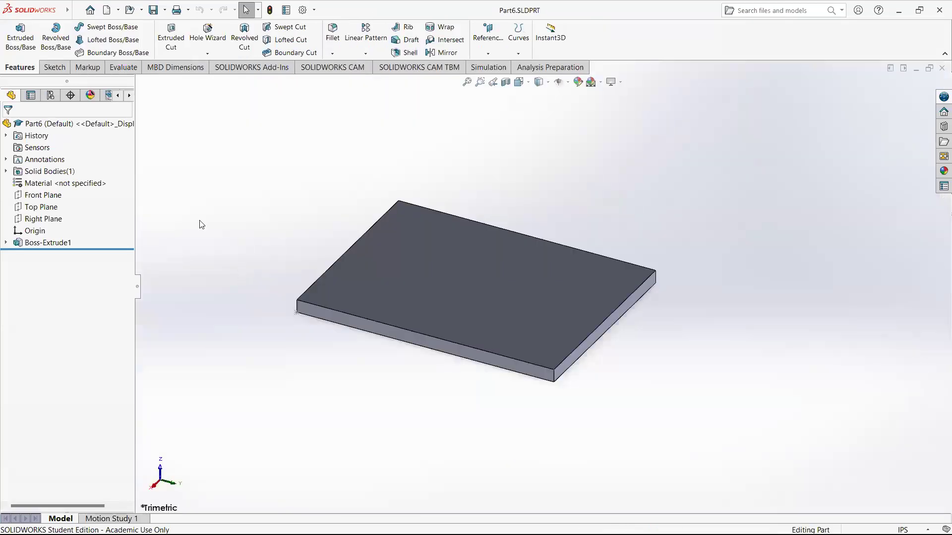
key("ctrl+Tab")
Step: Check the title block in sheet format editing and again on the drawing sheet for the part's property values
right_click(56, 159)
left_click(101, 189)
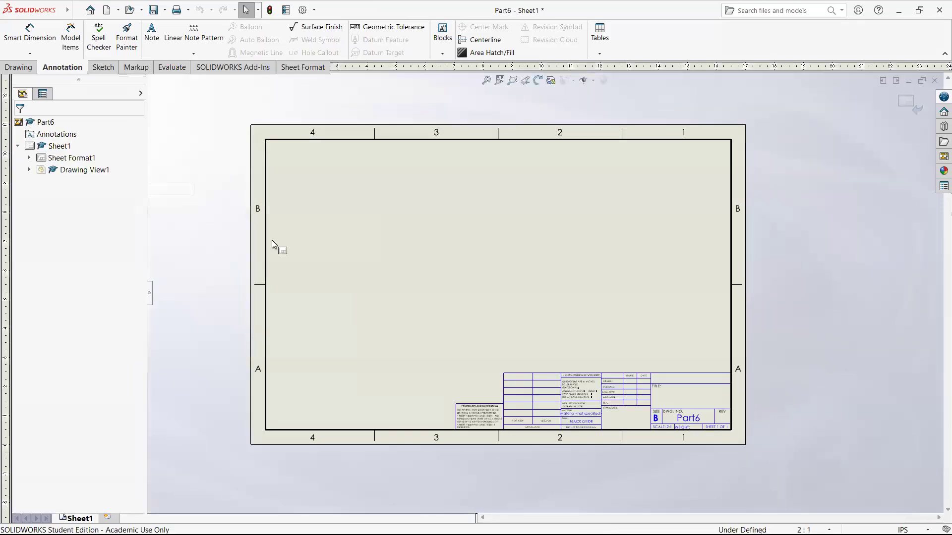
scroll(651, 356, "down", 4)
scroll(384, 197, "up", 5)
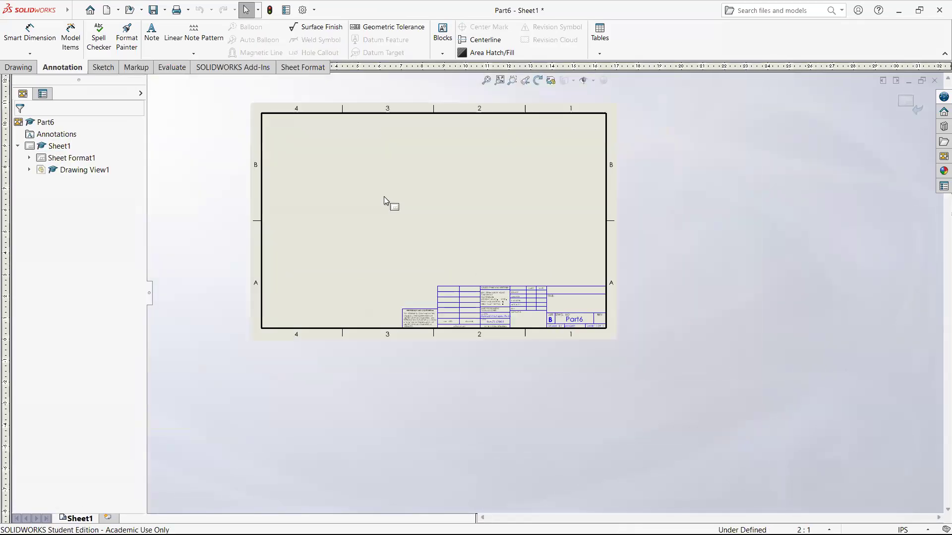
scroll(610, 225, "down", 2)
left_click(910, 105)
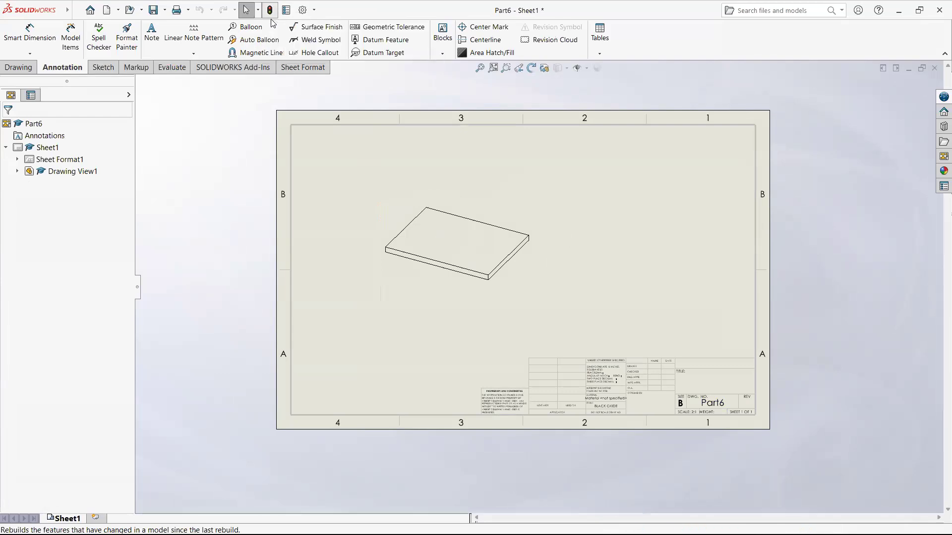
scroll(749, 387, "down", 2)
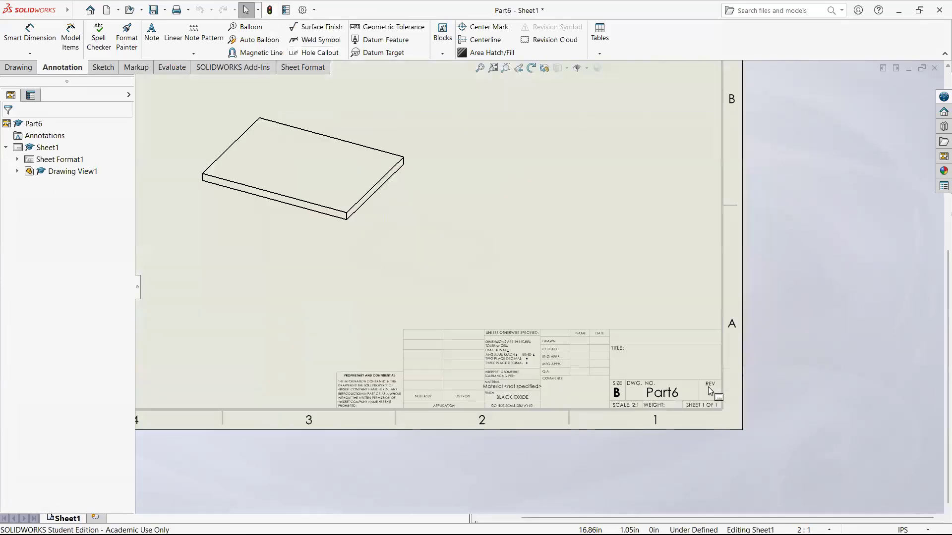
Step: Open the sheet format for editing and check the property links of the title block's title and drawing number notes
right_click(50, 160)
left_click(127, 194)
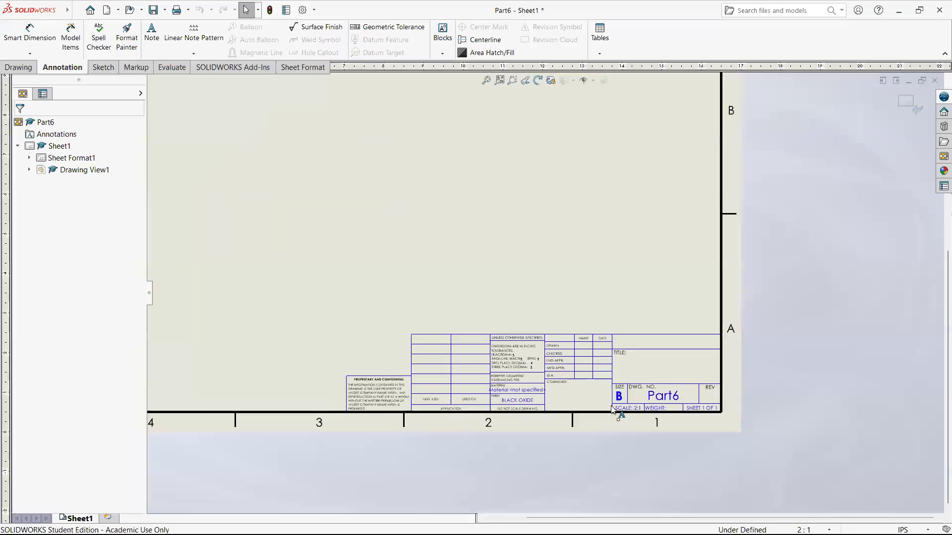
scroll(606, 347, "down", 5)
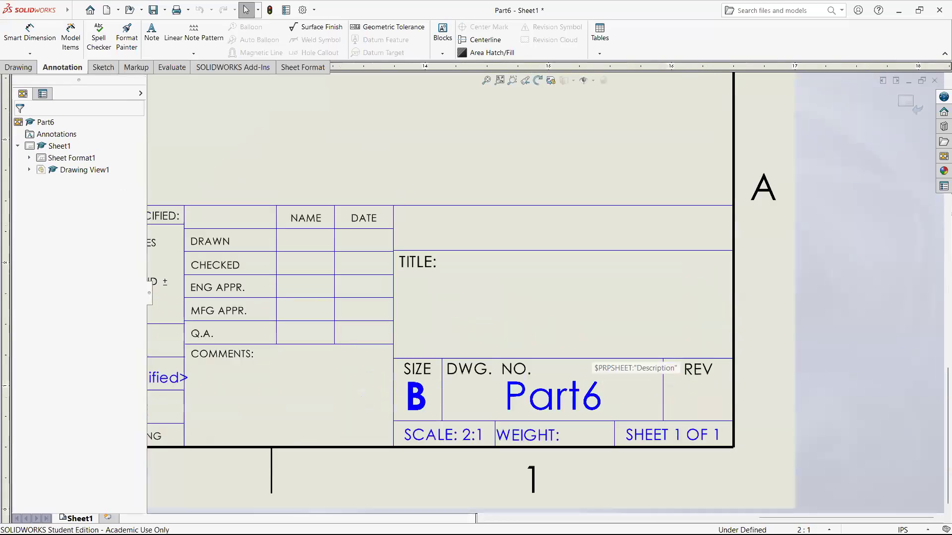
left_click(570, 319)
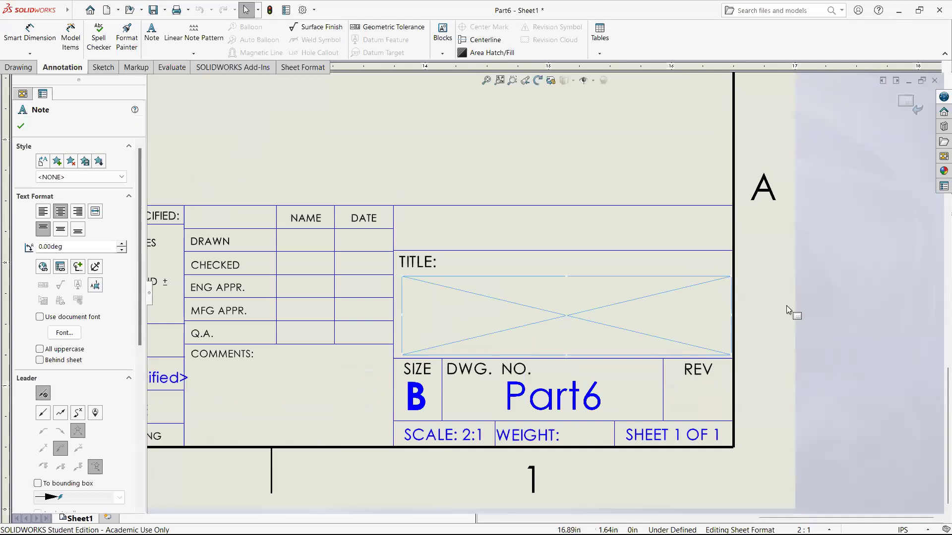
left_click(790, 305)
scroll(796, 323, "up", 6)
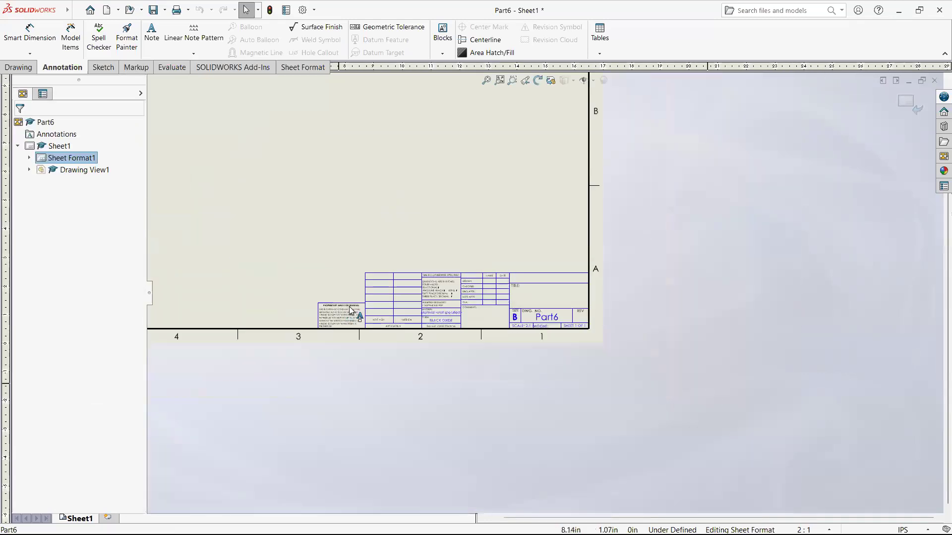
scroll(351, 311, "down", 2)
left_click(660, 314)
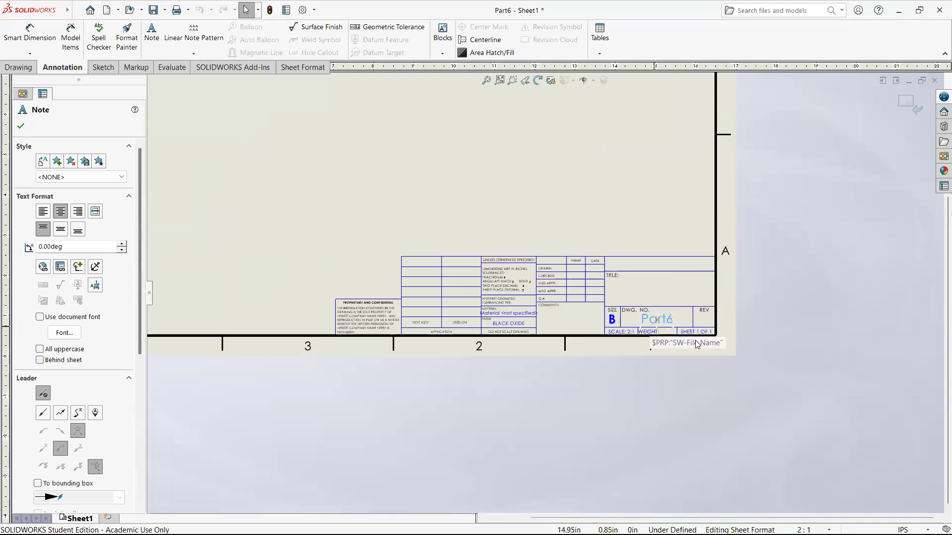
left_click(774, 356)
scroll(572, 309, "down", 1)
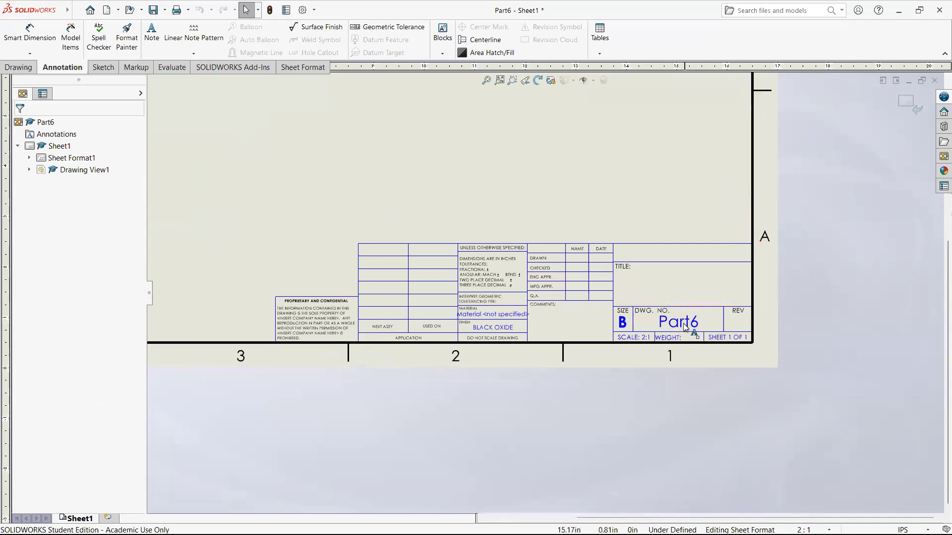
left_click(679, 292)
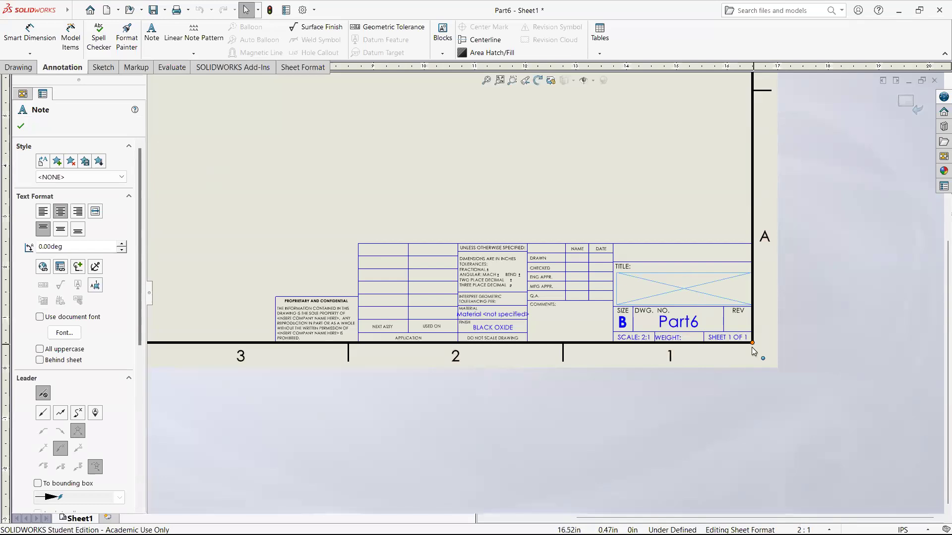
left_click(797, 340)
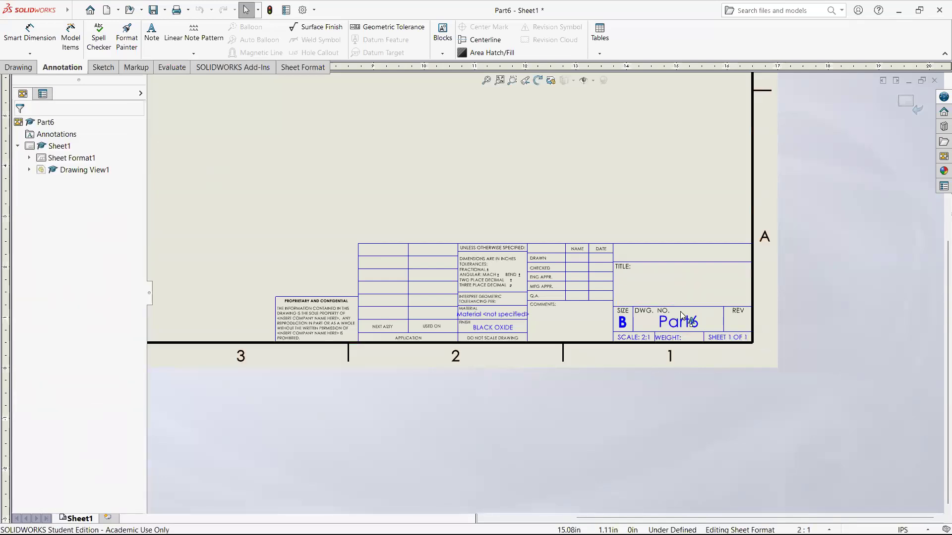
Step: Link the blank note under TITLE to the model's SW-Title(Title) property, using the drawing view specified in Sheet Properties
scroll(636, 270, "down", 1)
scroll(636, 270, "down", 2)
double_click(647, 272)
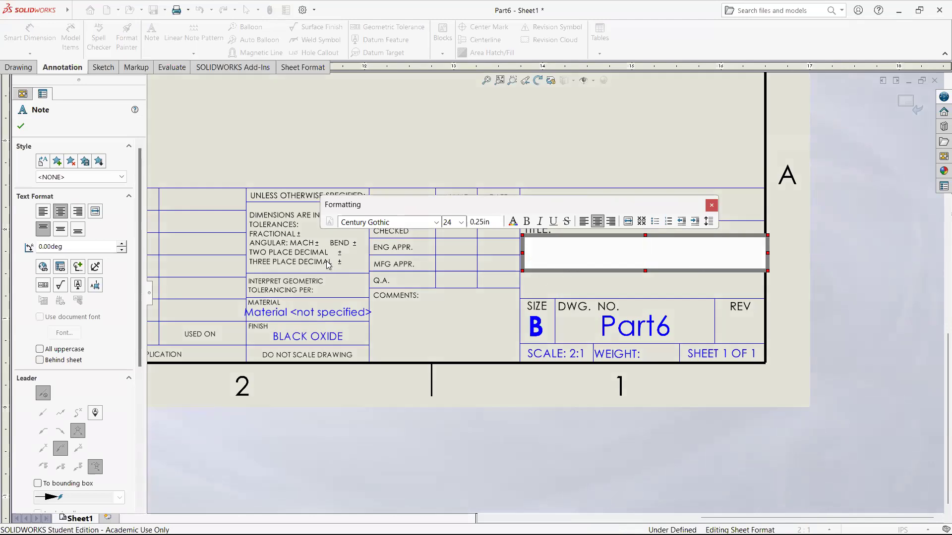
left_click(60, 271)
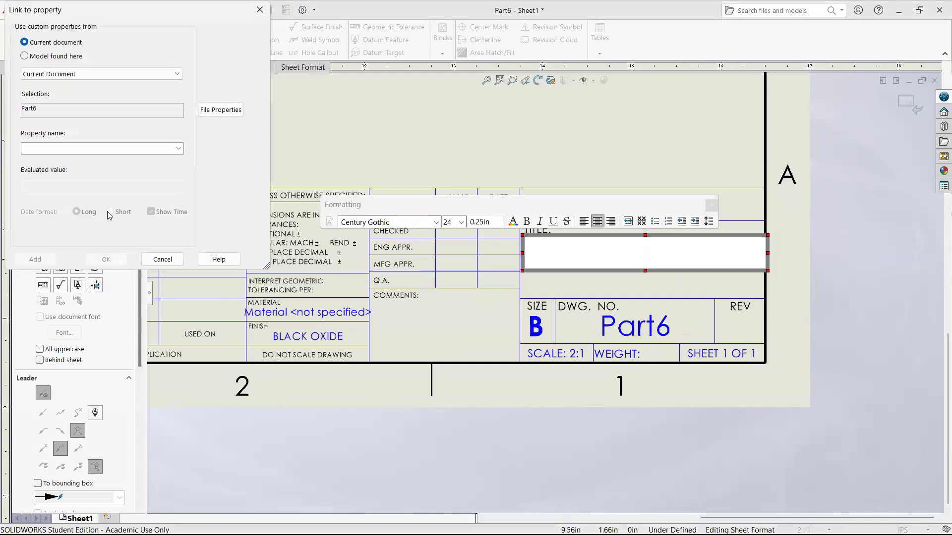
left_click(71, 57)
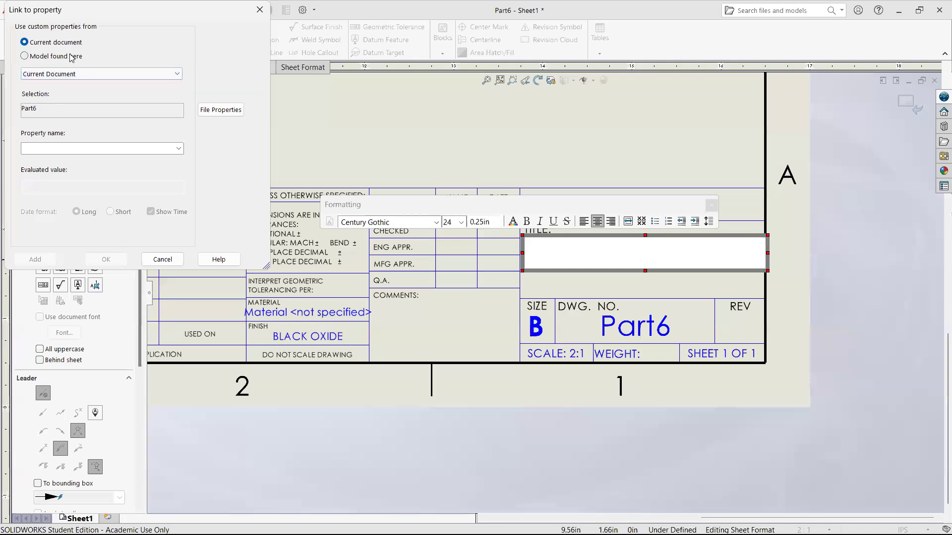
left_click(178, 74)
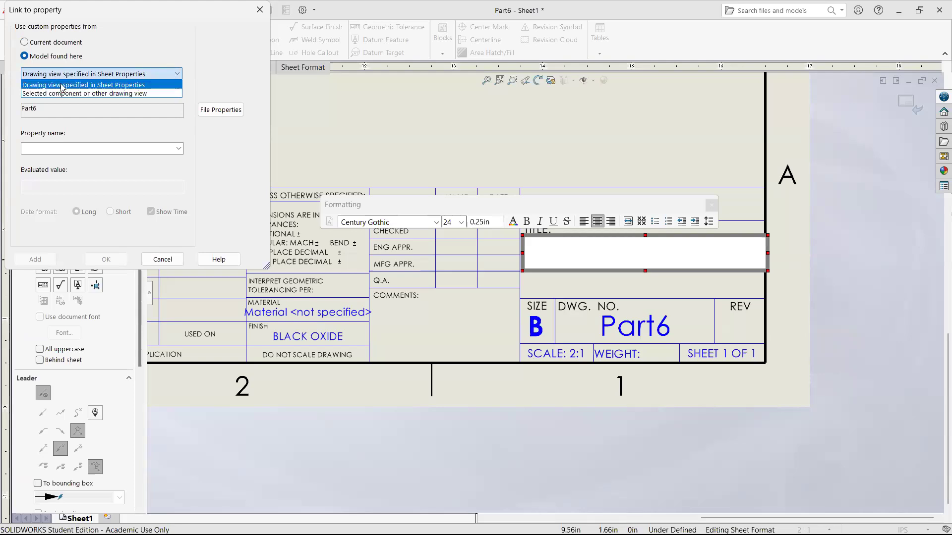
left_click(78, 85)
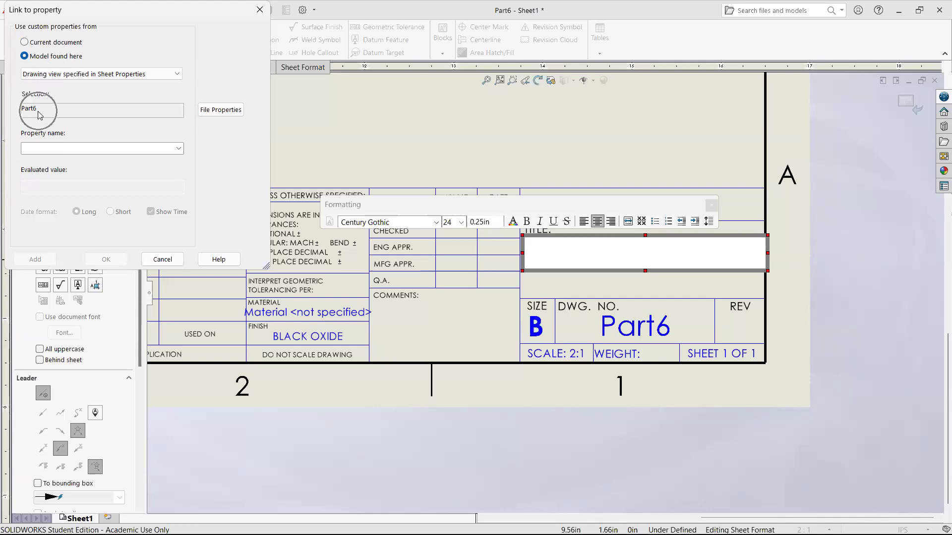
left_click(178, 149)
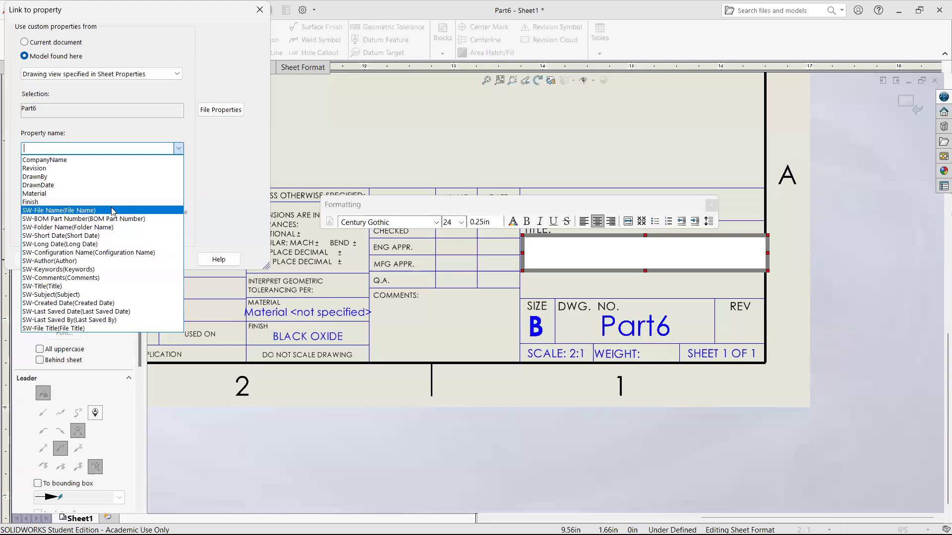
left_click(99, 287)
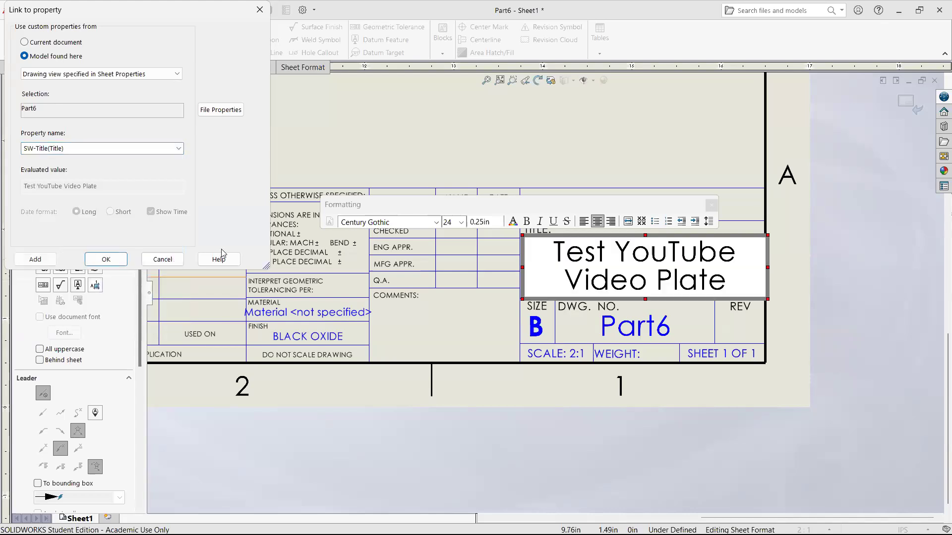
left_click(106, 260)
left_click(806, 320)
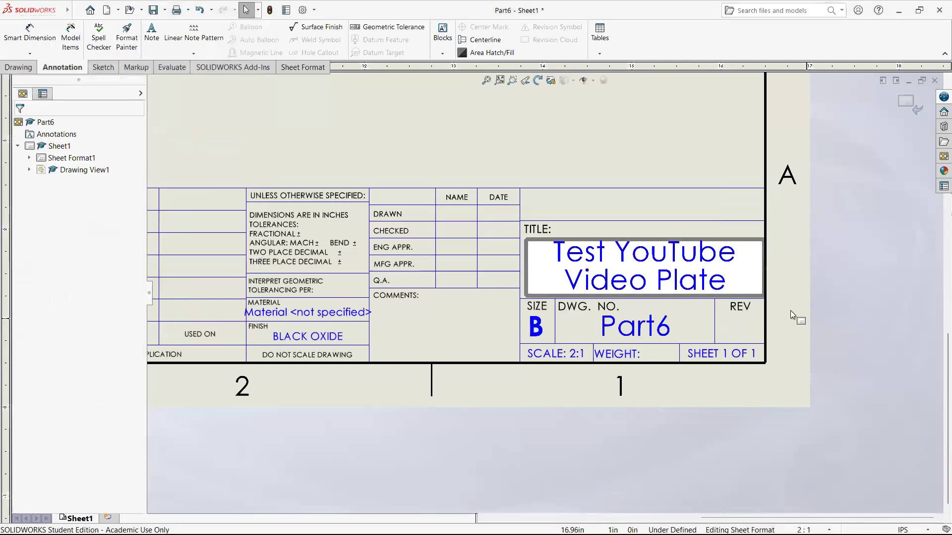
Step: Set the font size of the linked title note under TITLE to 14
left_click(613, 277)
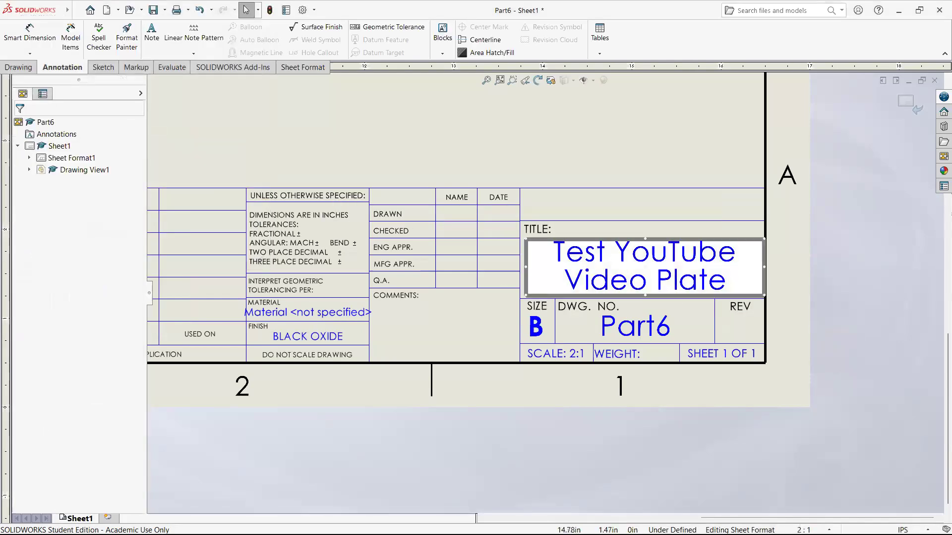
left_click(823, 279)
left_click(674, 263)
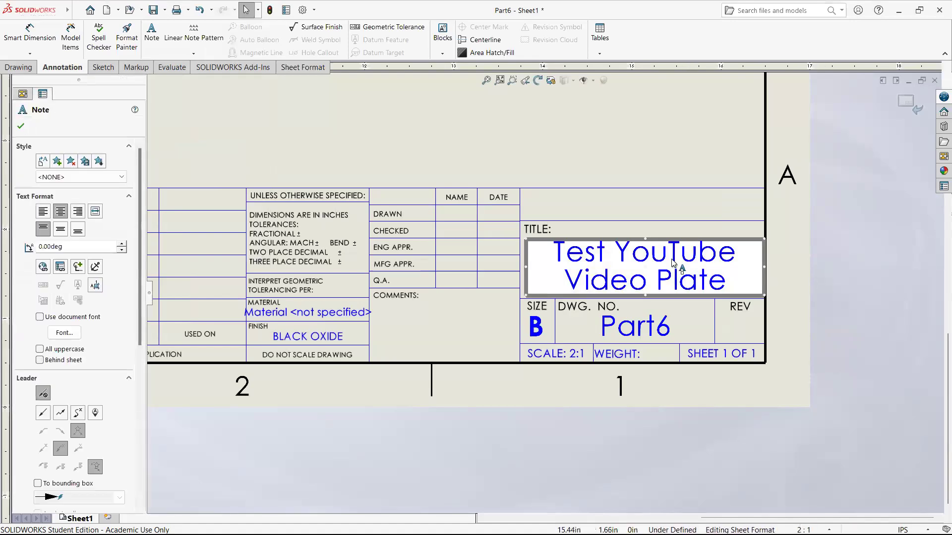
double_click(673, 262)
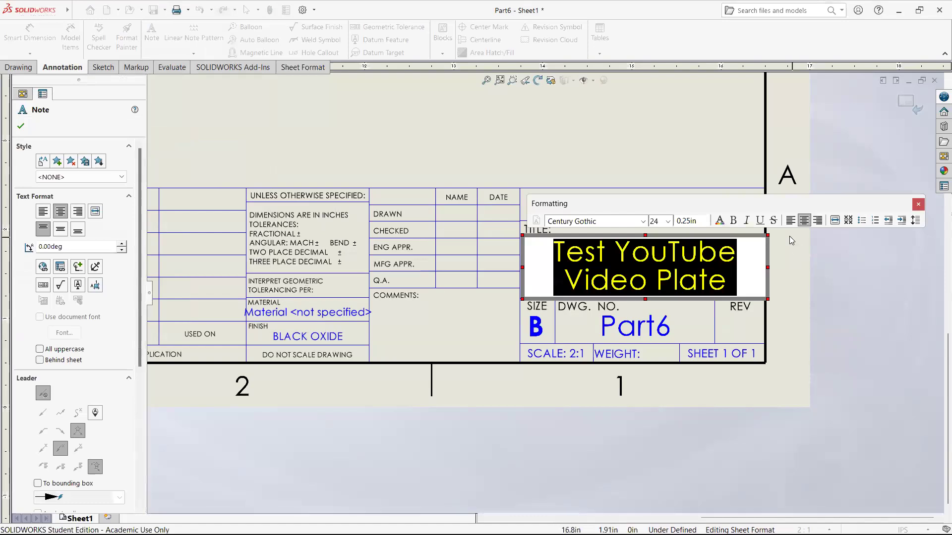
left_click(667, 222)
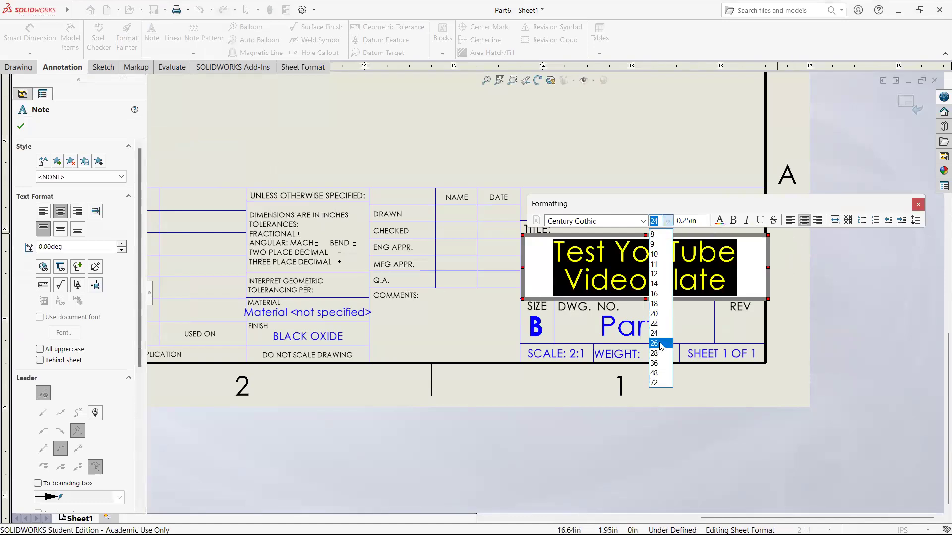
left_click(661, 286)
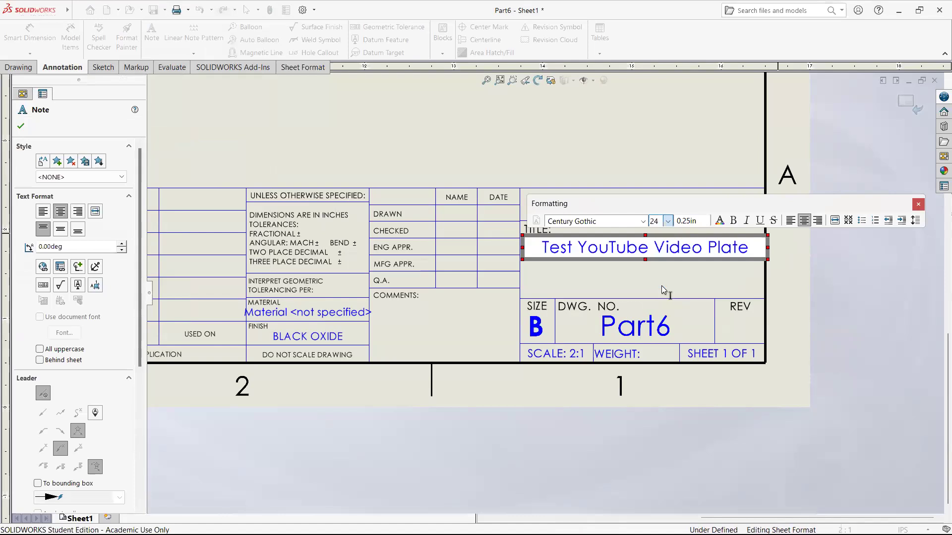
left_click(857, 269)
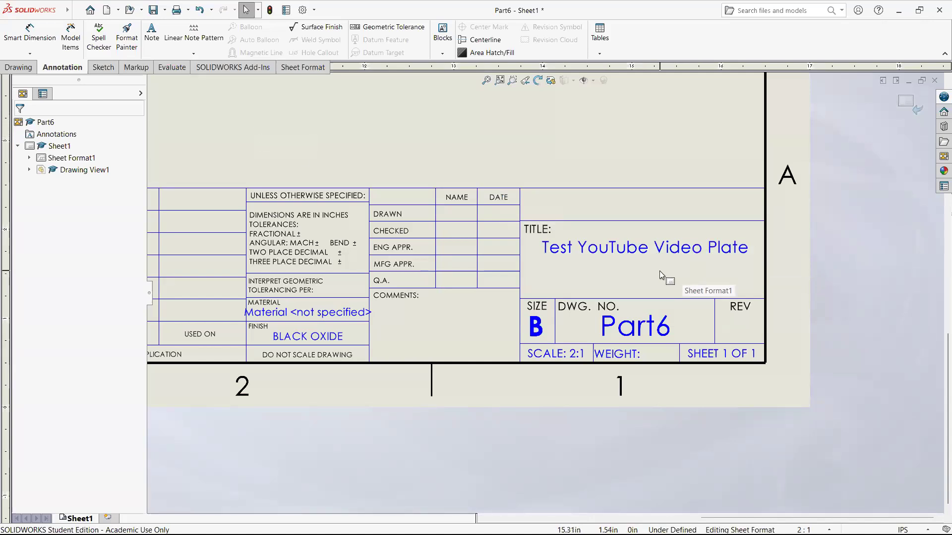
Step: Find the blank note above TITLE and link it to the model's SW-Subject(Subject) property through the drawing view specified in Sheet Properties
scroll(647, 241, "down", 2)
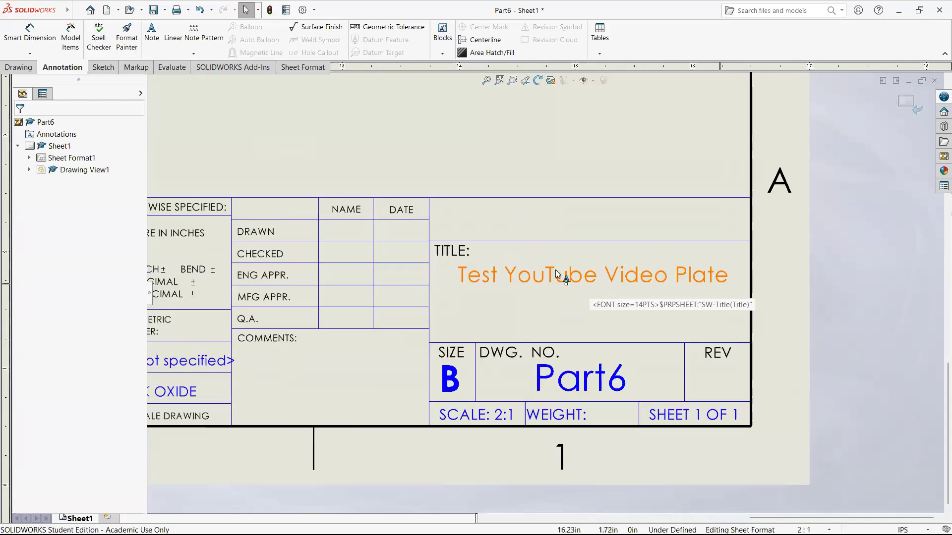
left_click(577, 219)
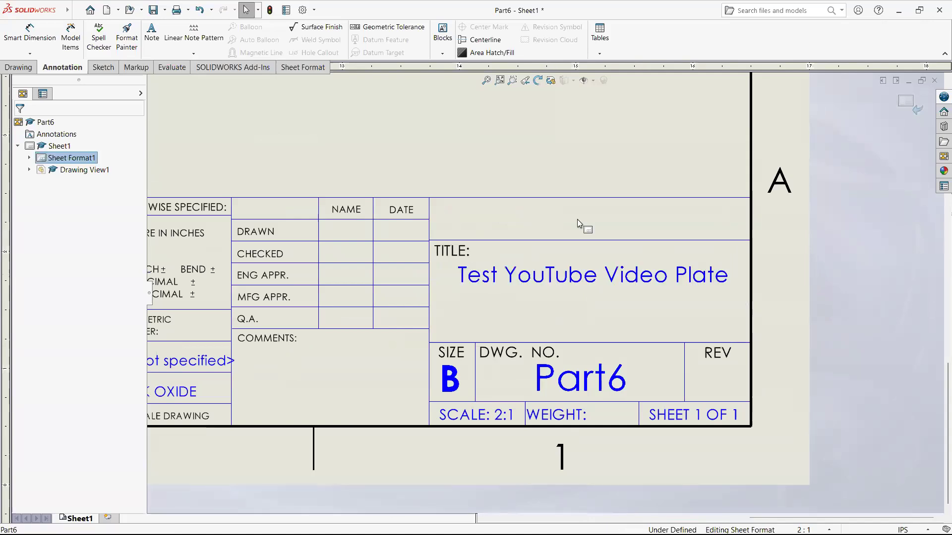
left_click_drag(844, 462, 270, 123)
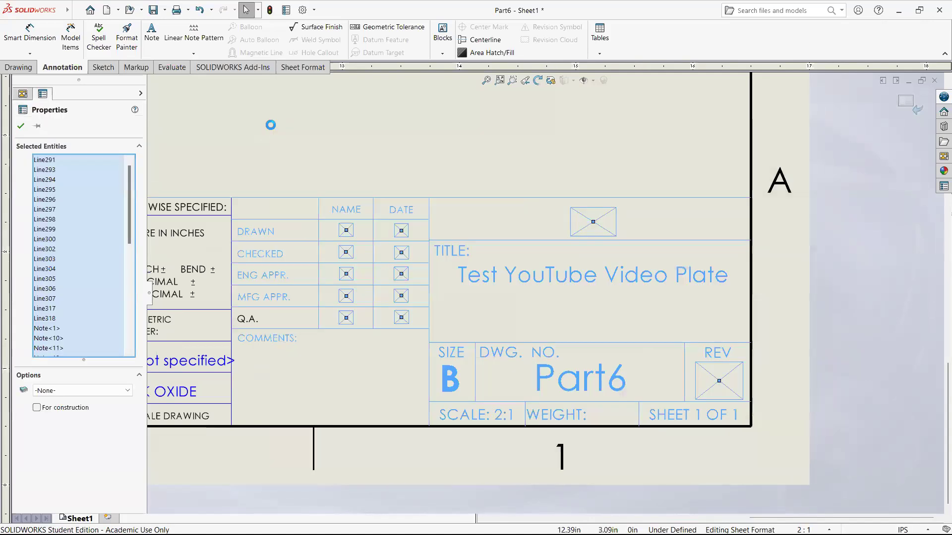
left_click(601, 225)
left_click(594, 222)
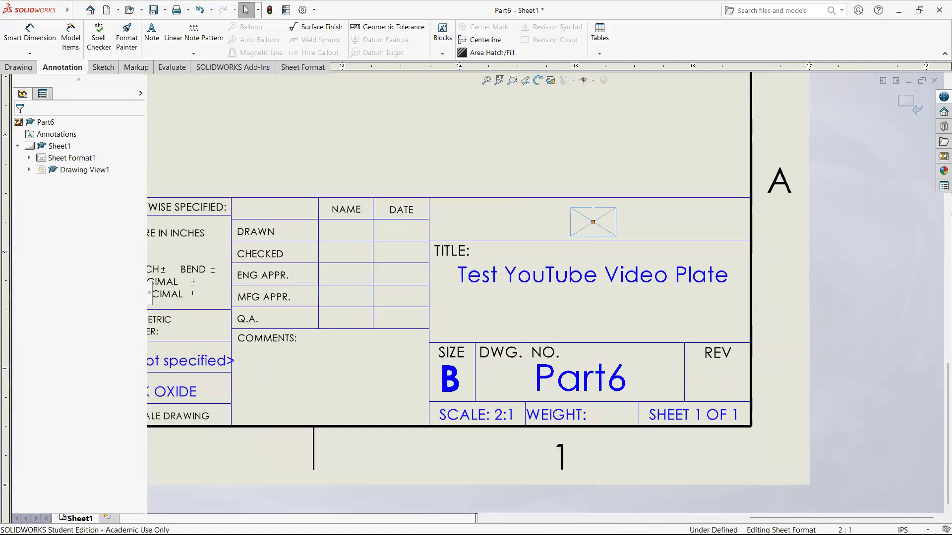
left_click(586, 223)
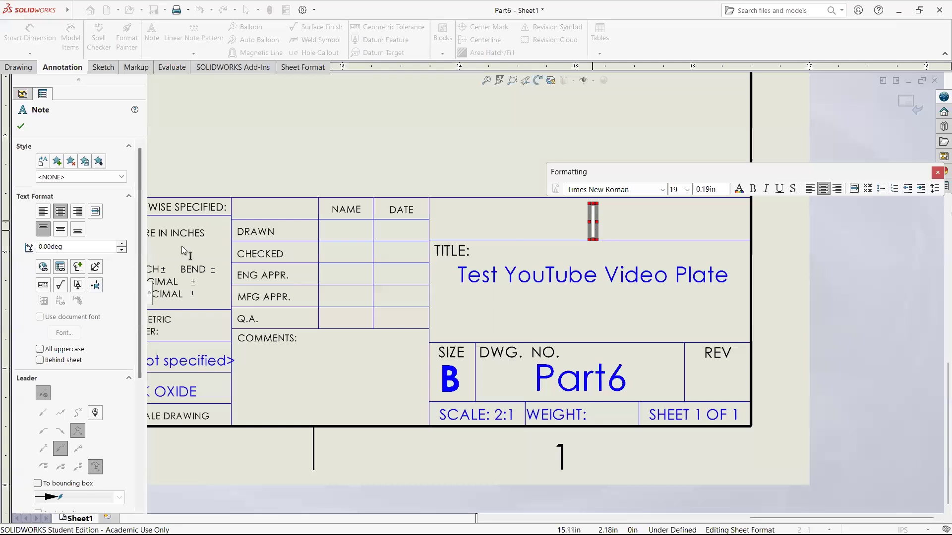
left_click(60, 267)
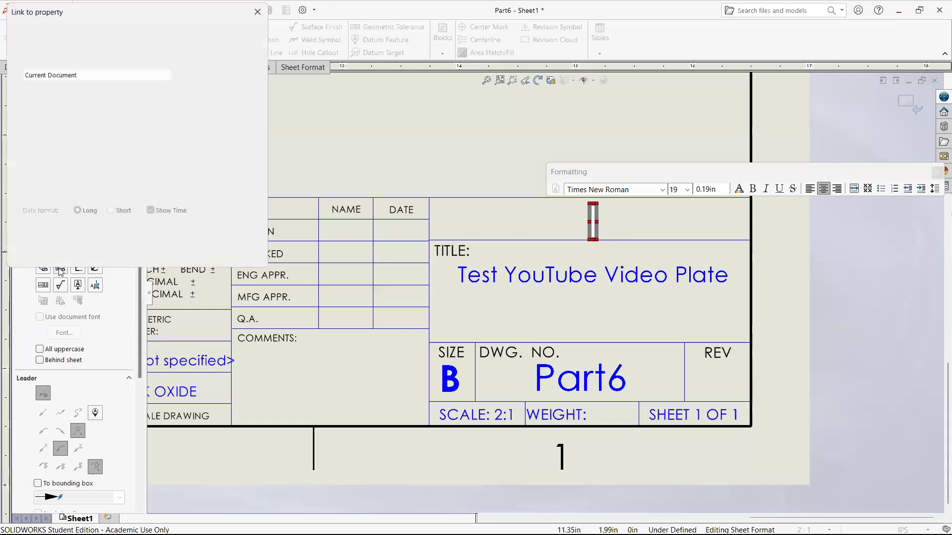
left_click(57, 56)
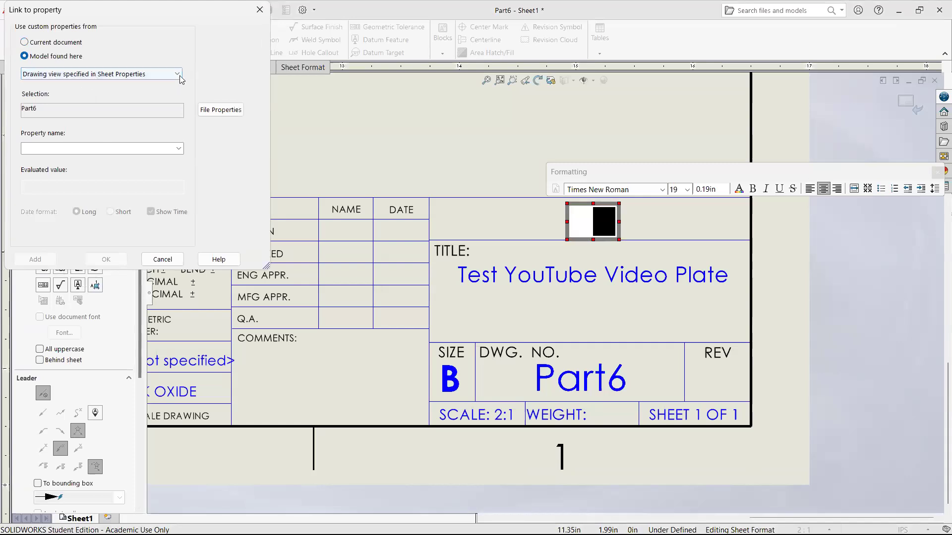
left_click(160, 149)
left_click(179, 149)
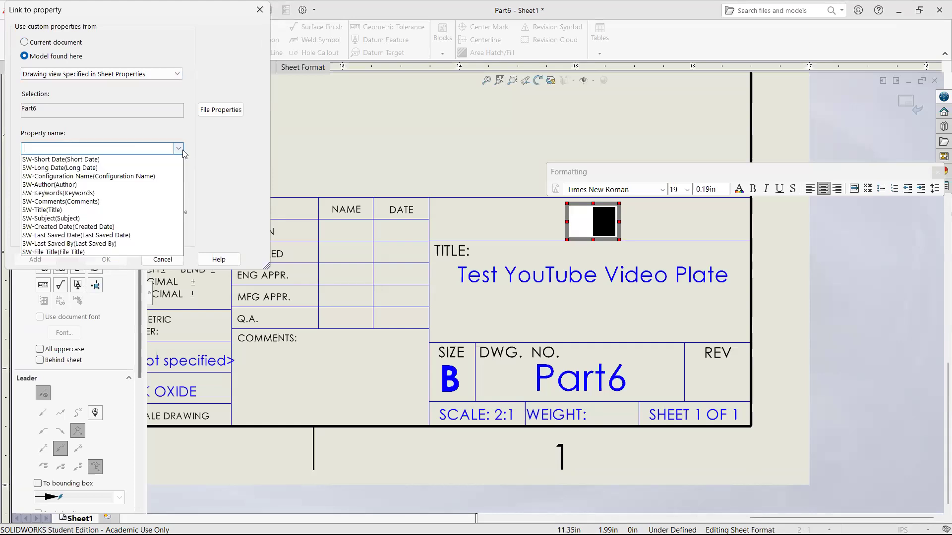
left_click(115, 295)
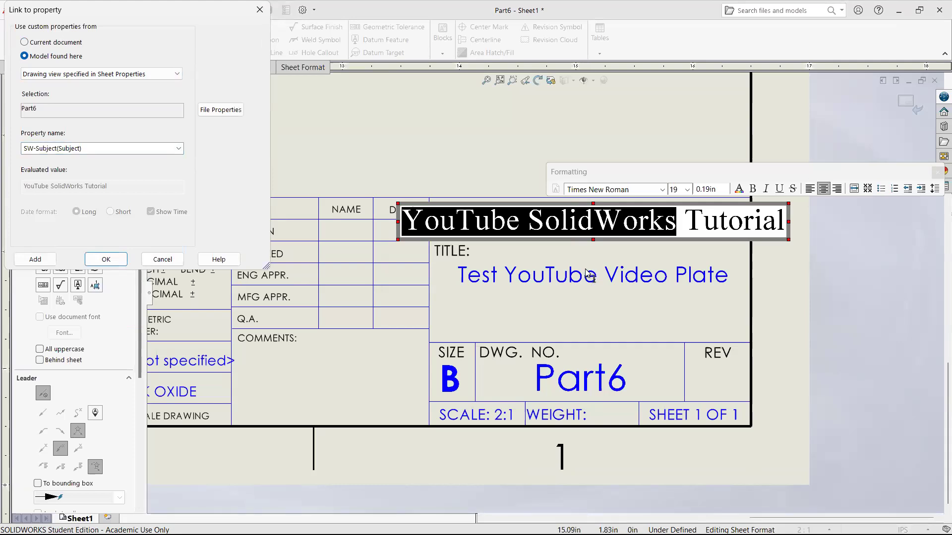
Step: Set the font size of the selected subject text above TITLE to 14
left_click(687, 190)
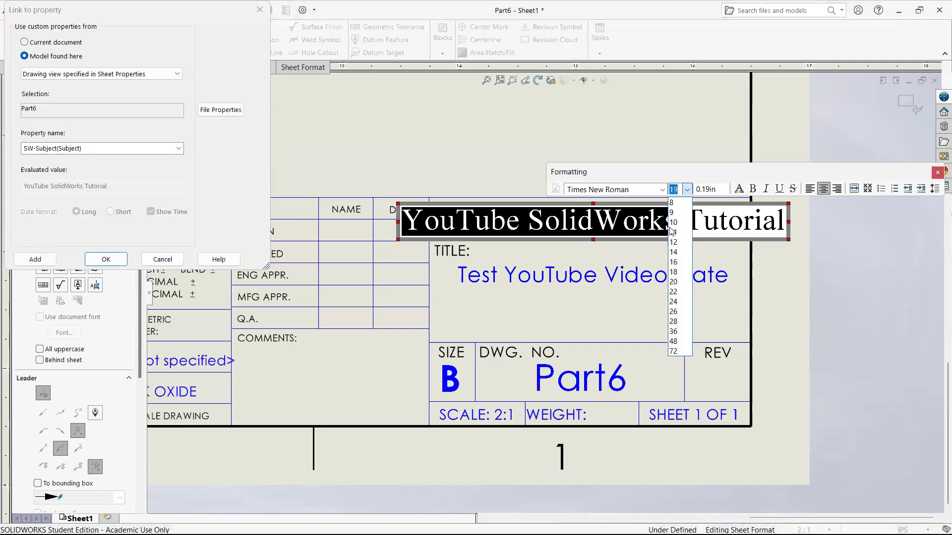
left_click(674, 252)
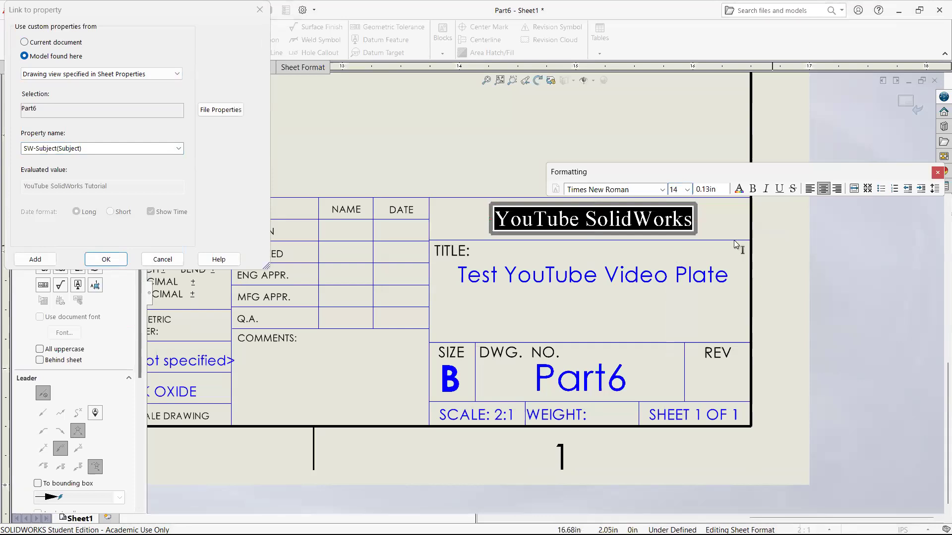
left_click(662, 190)
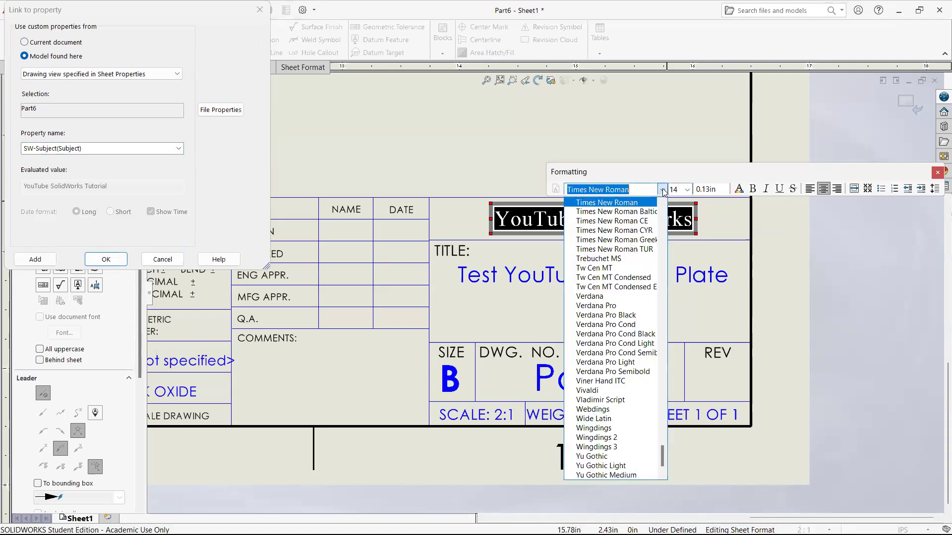
left_click(830, 253)
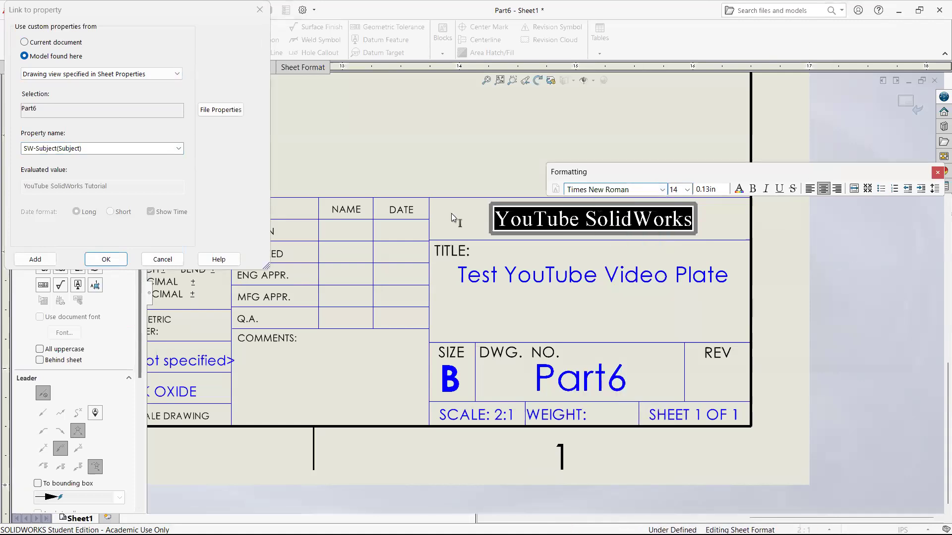
Step: Accept the subject link and change the font of the note above TITLE to Century Gothic, matching the title note
left_click(99, 262)
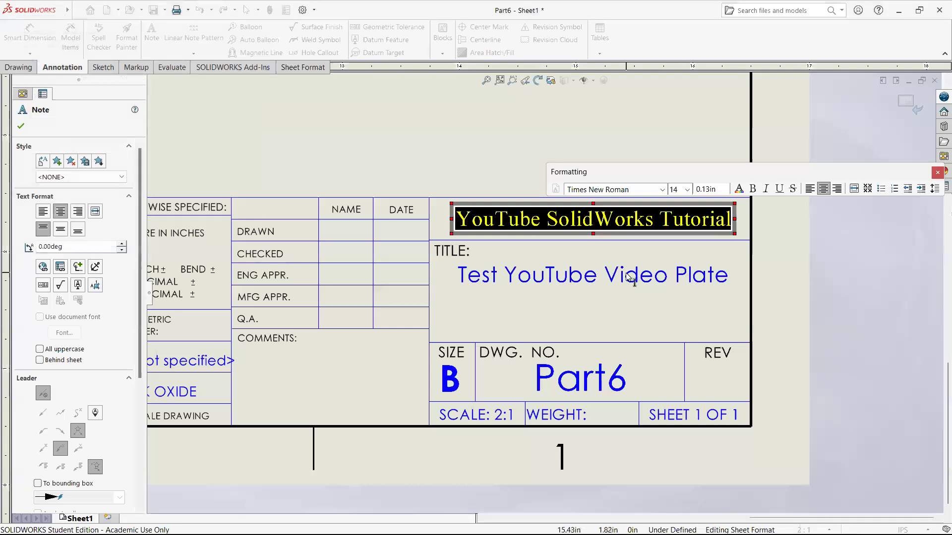
left_click(626, 273)
double_click(611, 283)
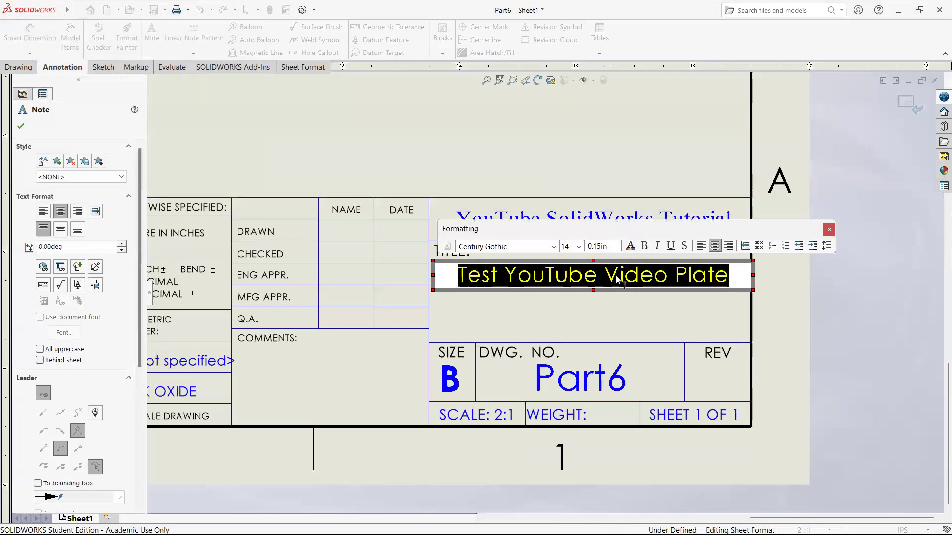
left_click(635, 214)
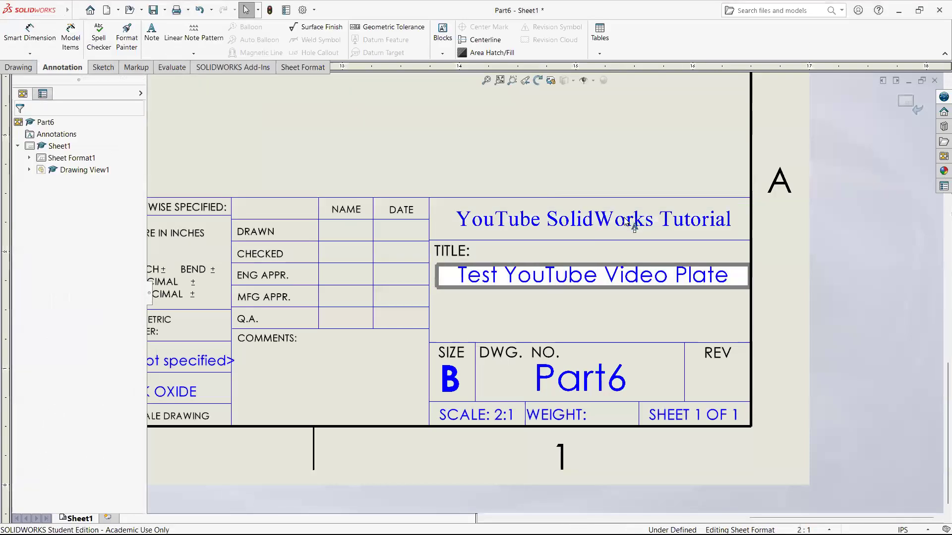
double_click(626, 223)
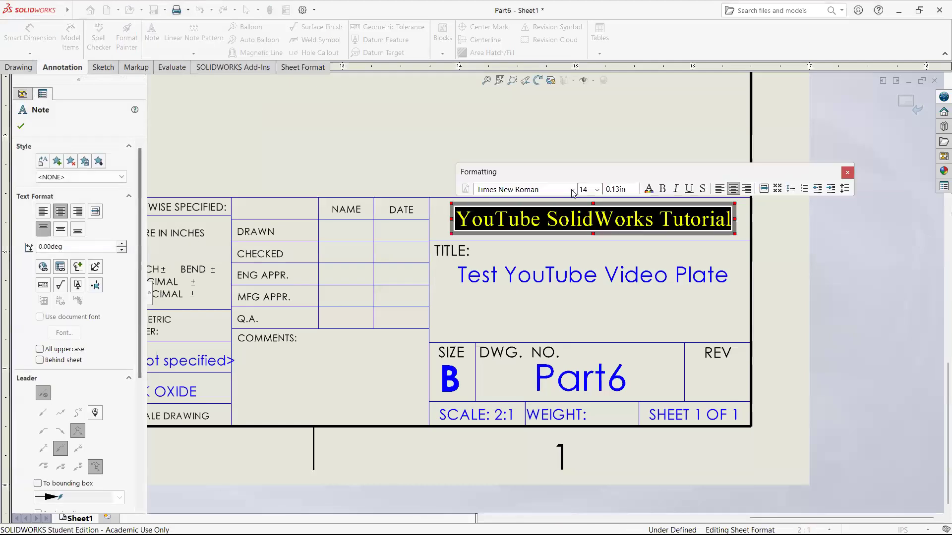
left_click(572, 190)
scroll(526, 305, "up", 6)
scroll(528, 304, "up", 20)
scroll(528, 303, "up", 20)
scroll(527, 303, "up", 15)
scroll(559, 299, "up", 5)
scroll(520, 279, "up", 2)
left_click(518, 279)
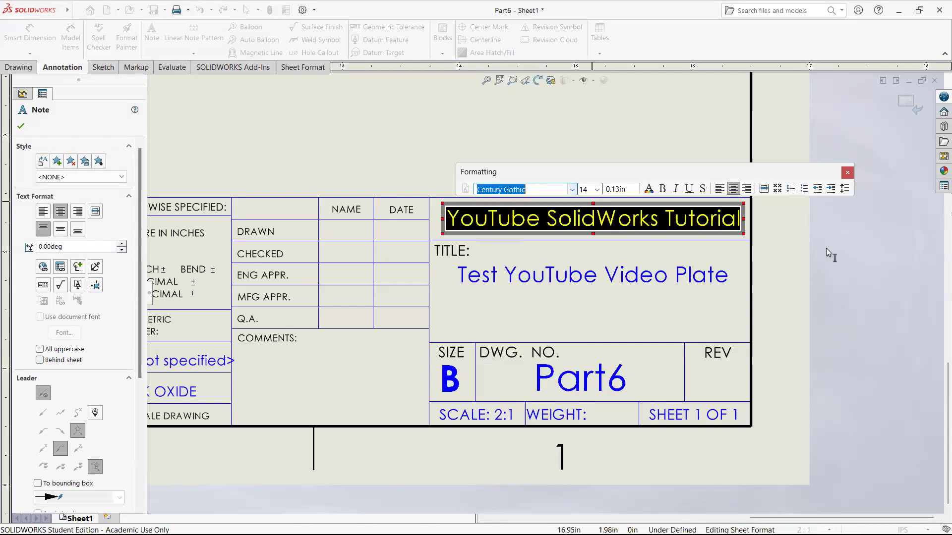
left_click(827, 242)
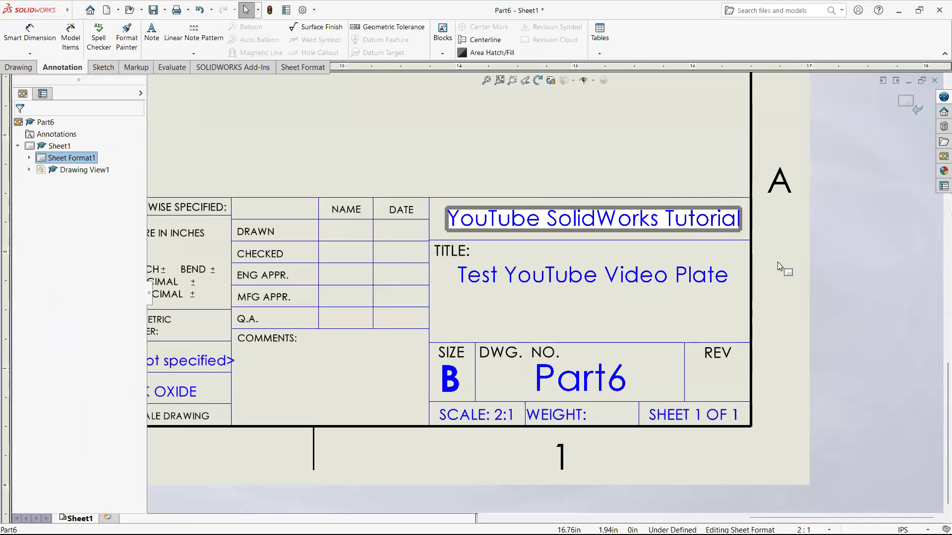
Step: Set the font size of the Part6 note under DWG. NO. to 14
scroll(778, 255, "up", 5)
scroll(582, 293, "down", 4)
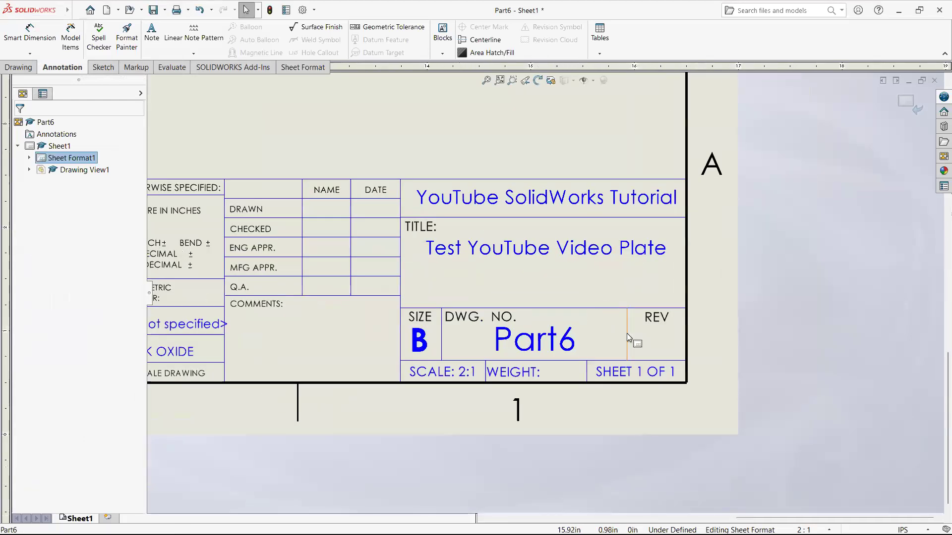
scroll(627, 334, "down", 3)
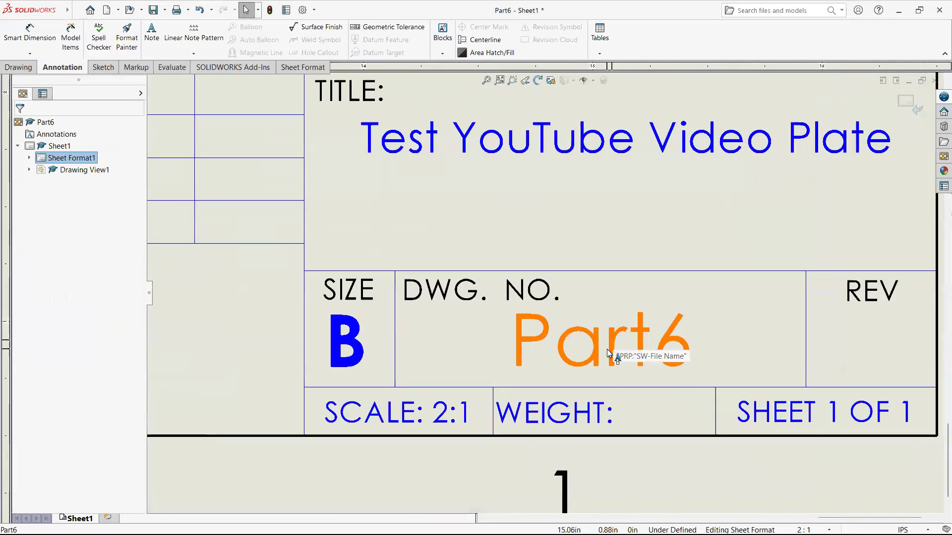
left_click(610, 366)
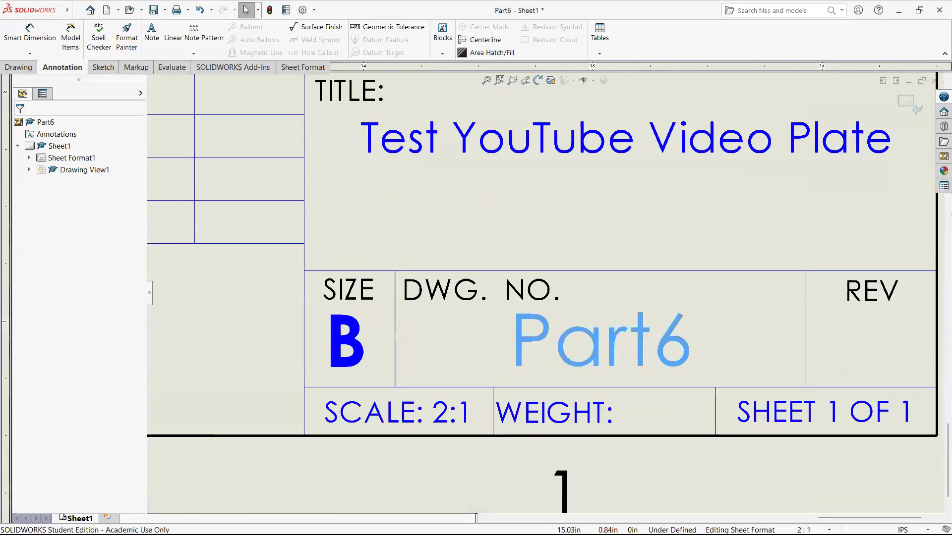
double_click(596, 361)
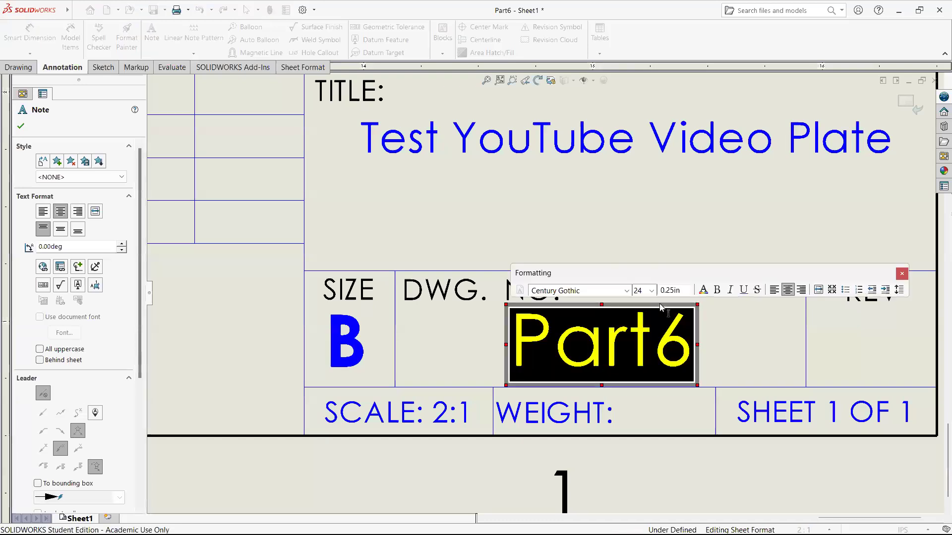
left_click(652, 291)
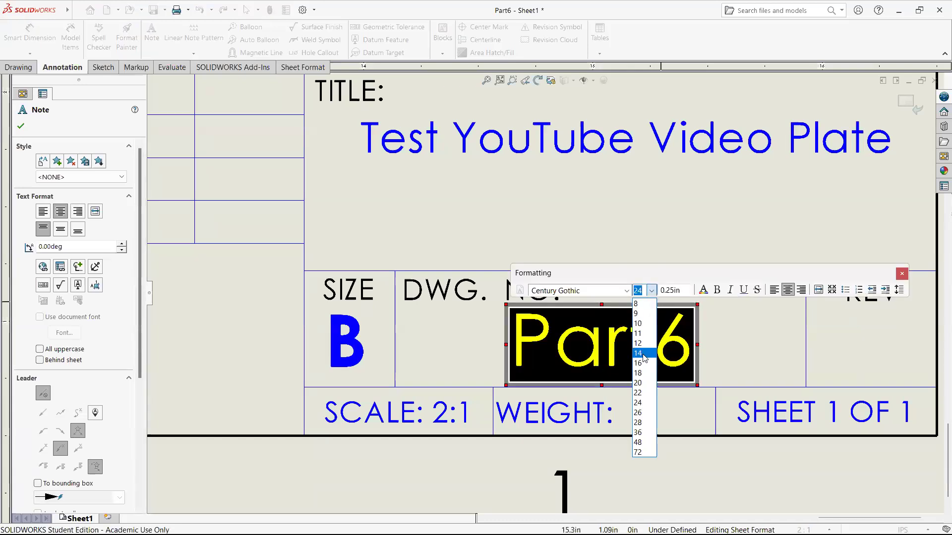
left_click(642, 354)
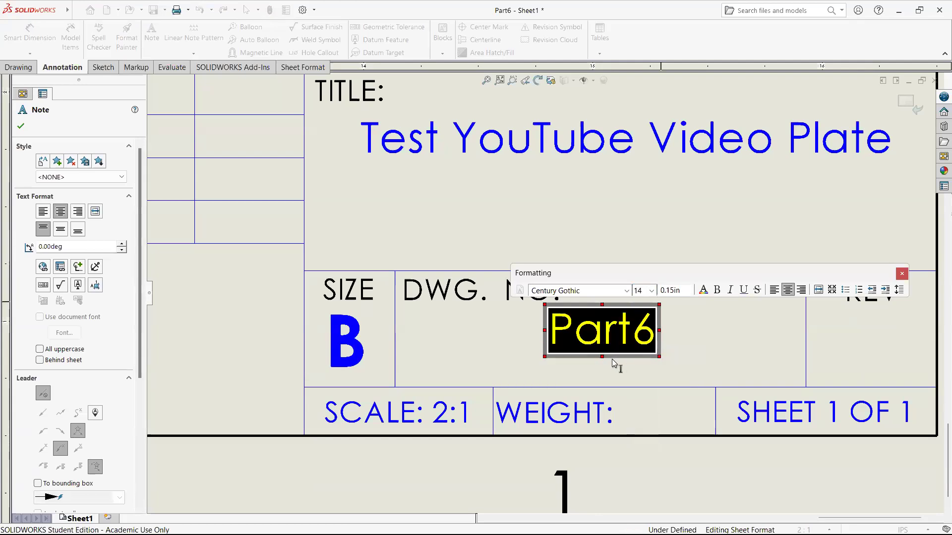
left_click(615, 359)
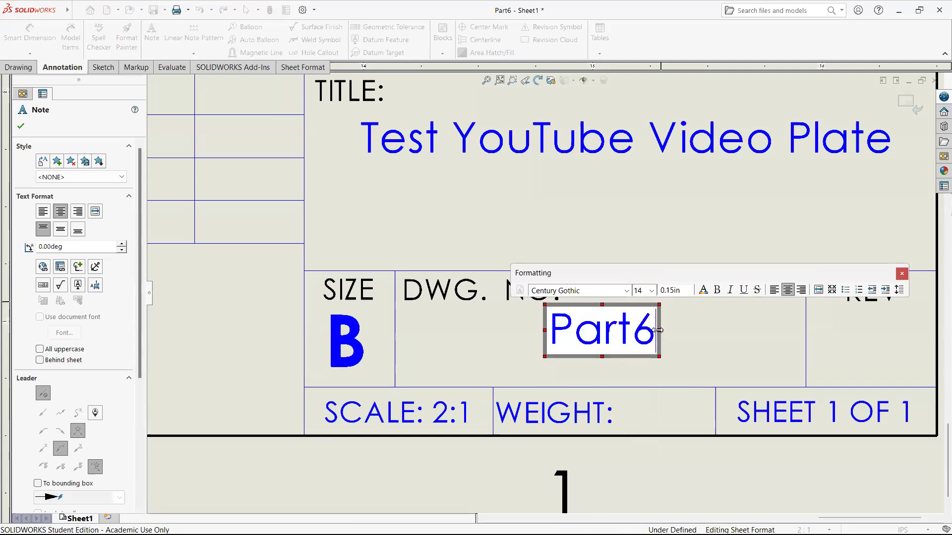
Step: Try to widen the Part6 note's box across the DWG. NO. cell and centre its text
left_click_drag(668, 331, 944, 330)
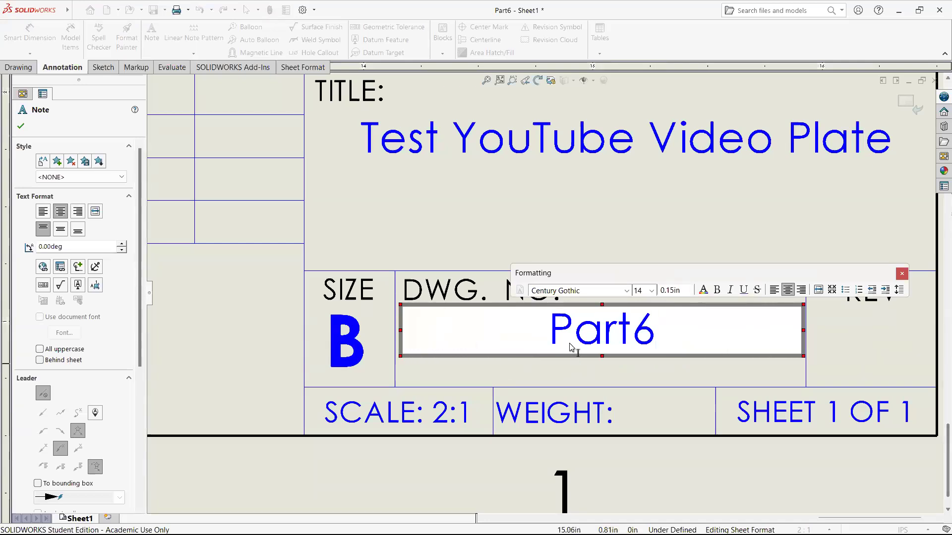
left_click(544, 239)
left_click(627, 239)
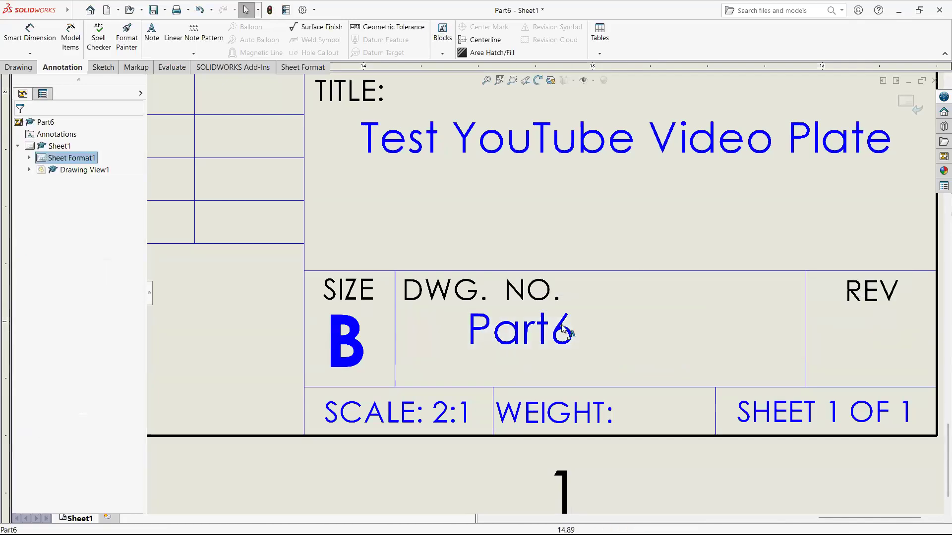
double_click(560, 334)
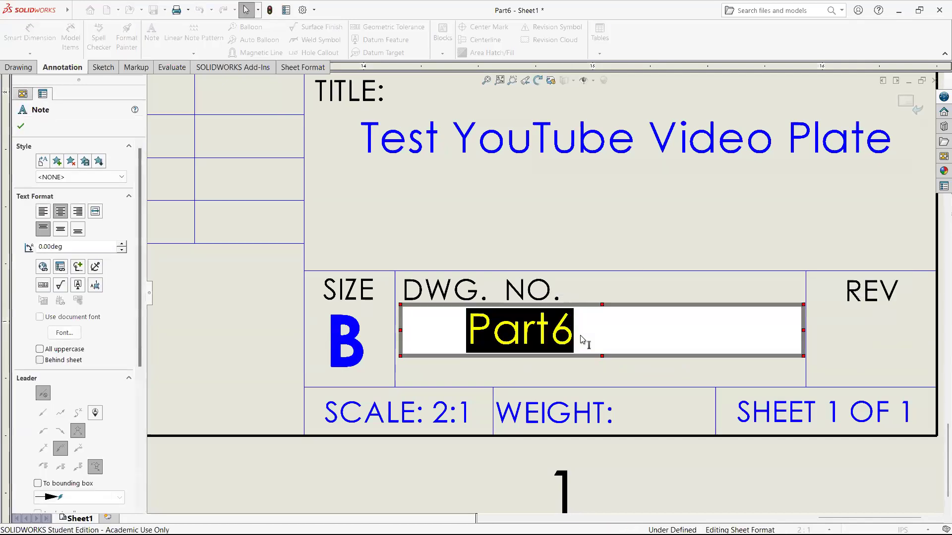
left_click(696, 290)
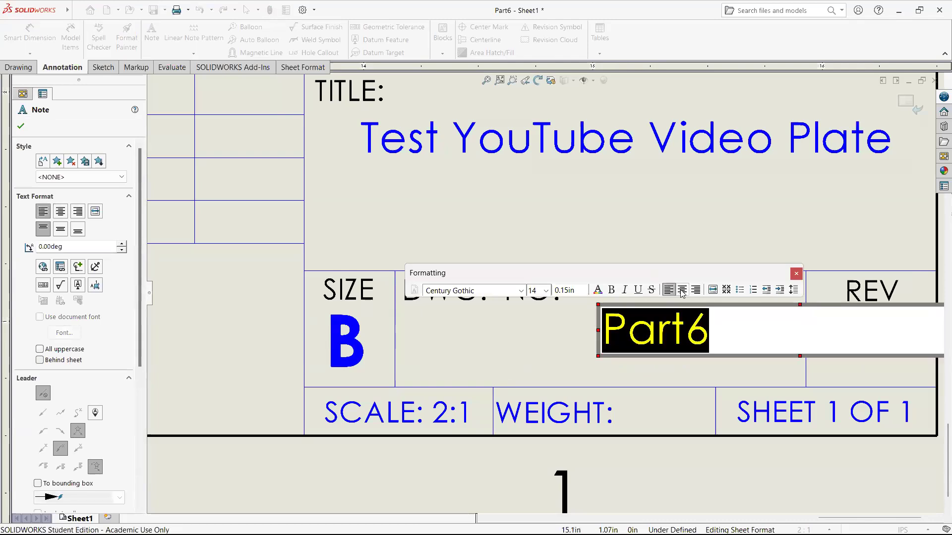
left_click(683, 290)
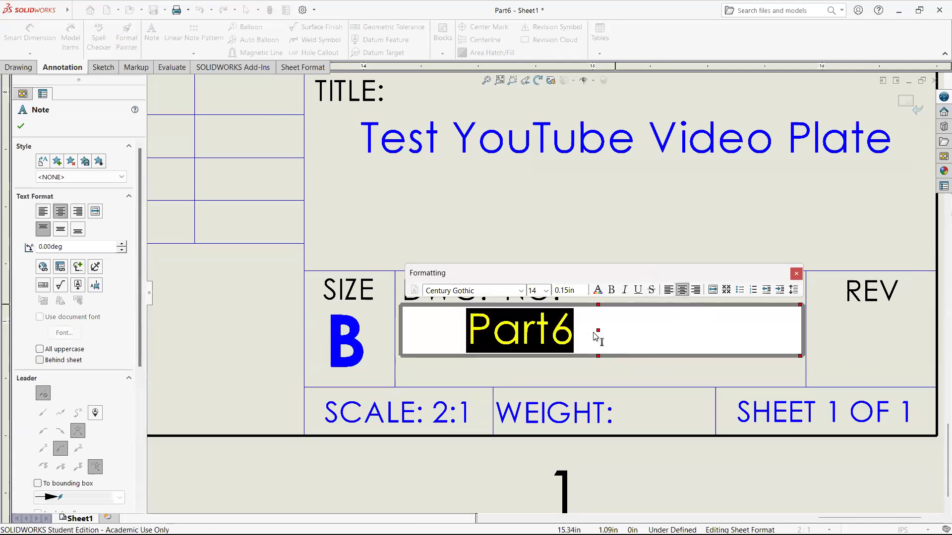
Step: Try deepening the Part6 note's box and switching Fit Text on and back off
left_click_drag(800, 357, 659, 383)
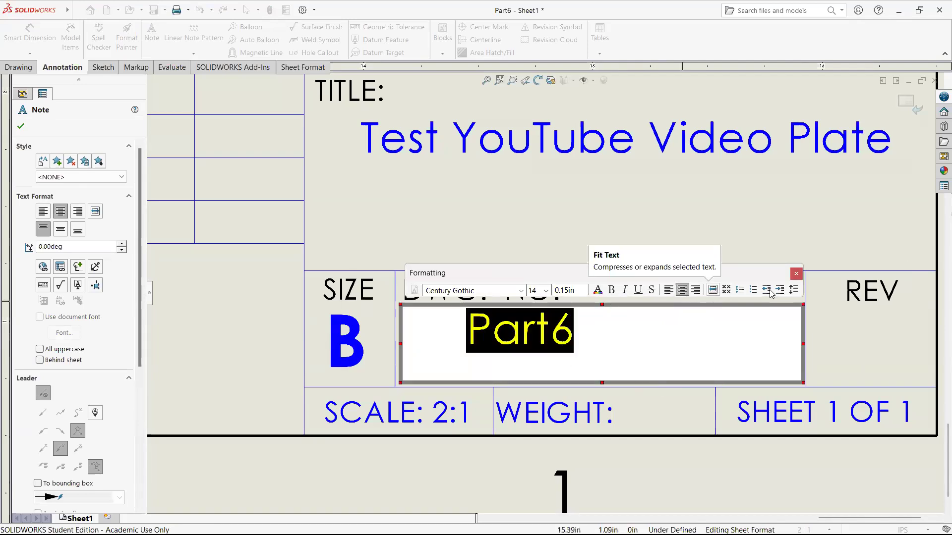
left_click(712, 290)
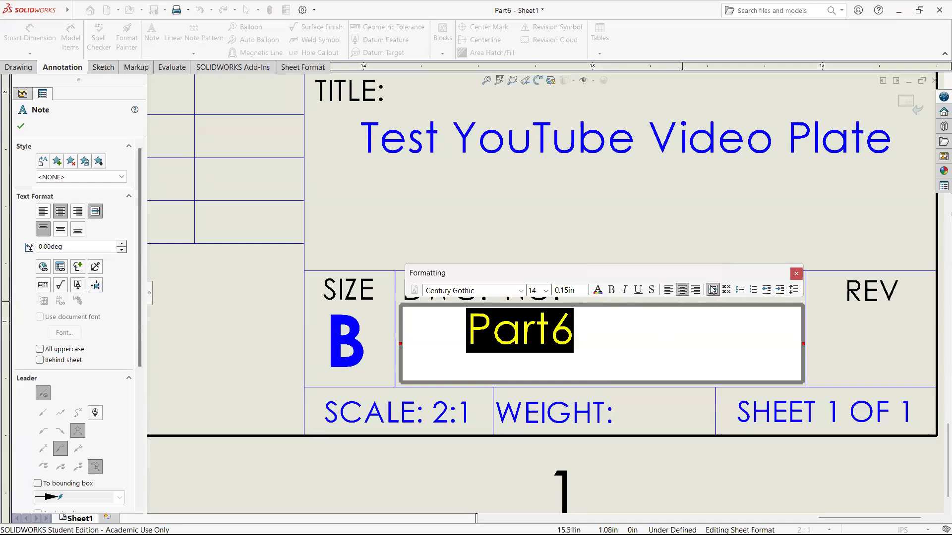
left_click(712, 291)
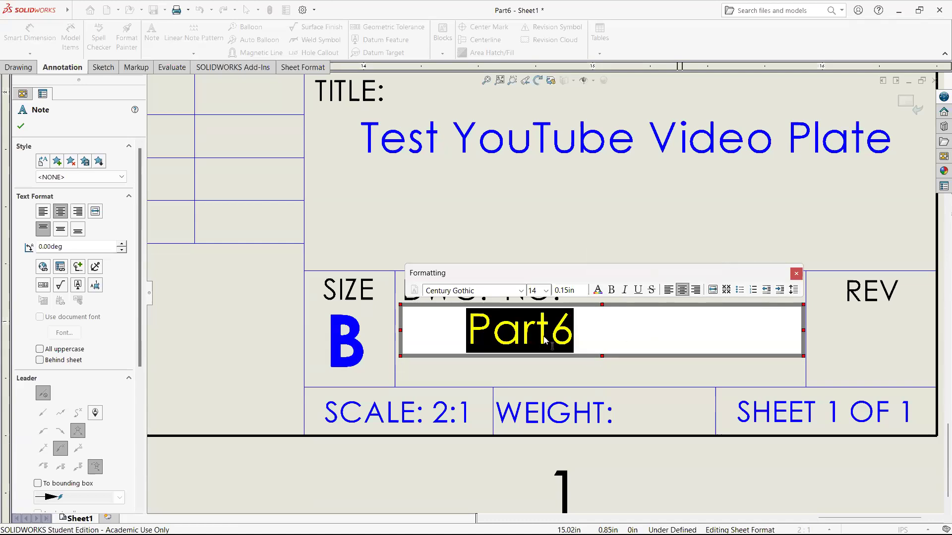
left_click(453, 332)
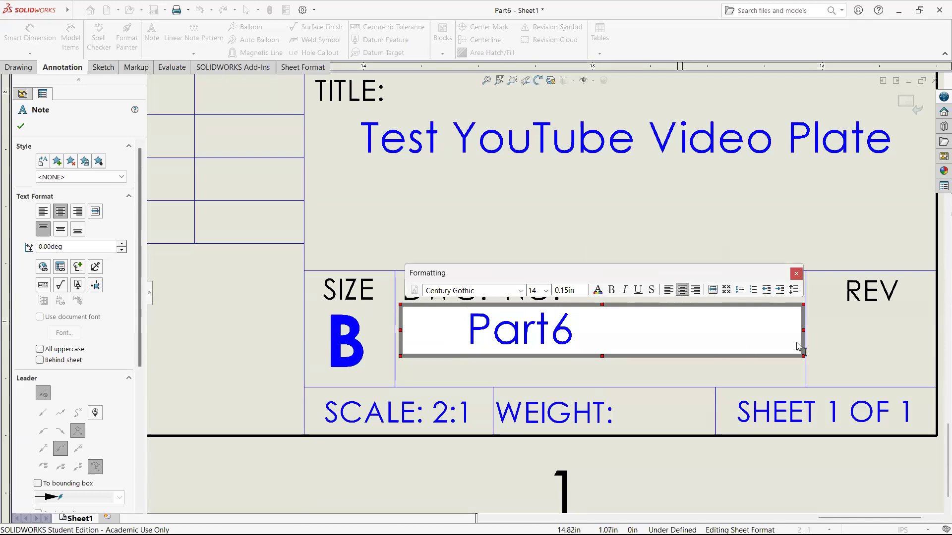
Step: Narrow the Part6 note's box to the width of its text and move it down slightly in the DWG. NO. cell
left_click_drag(803, 331, 621, 334)
left_click(730, 340)
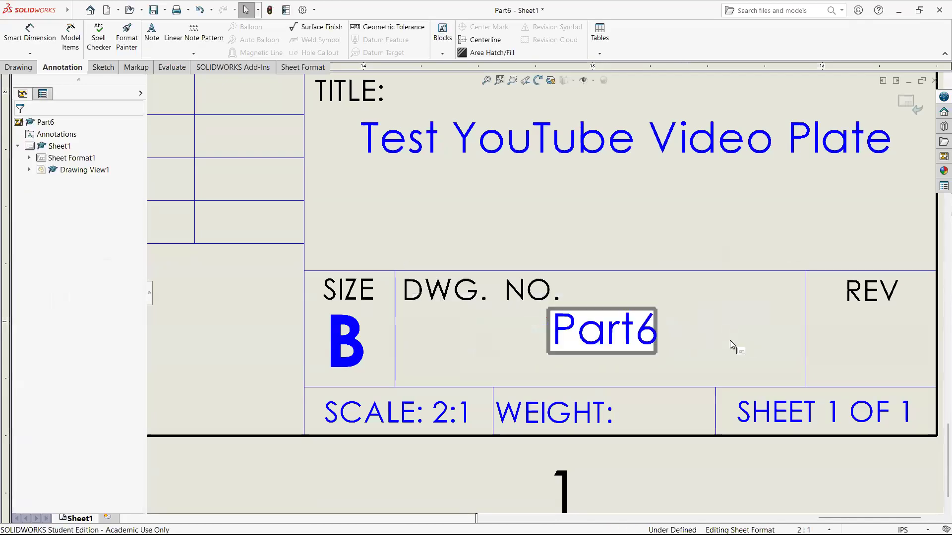
left_click(654, 334)
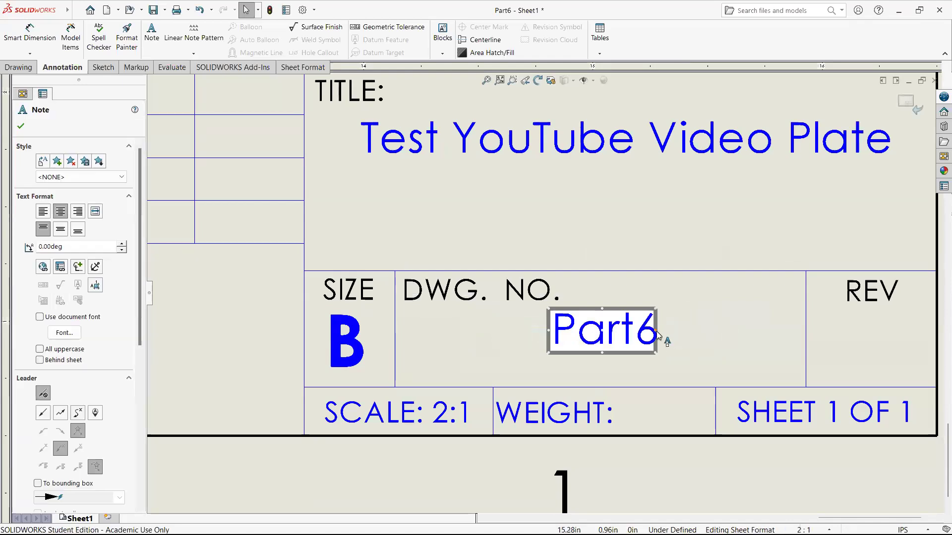
mouse_move(658, 336)
left_mouse_down()
mouse_move(685, 340)
mouse_move(649, 346)
left_mouse_up()
left_click(701, 349)
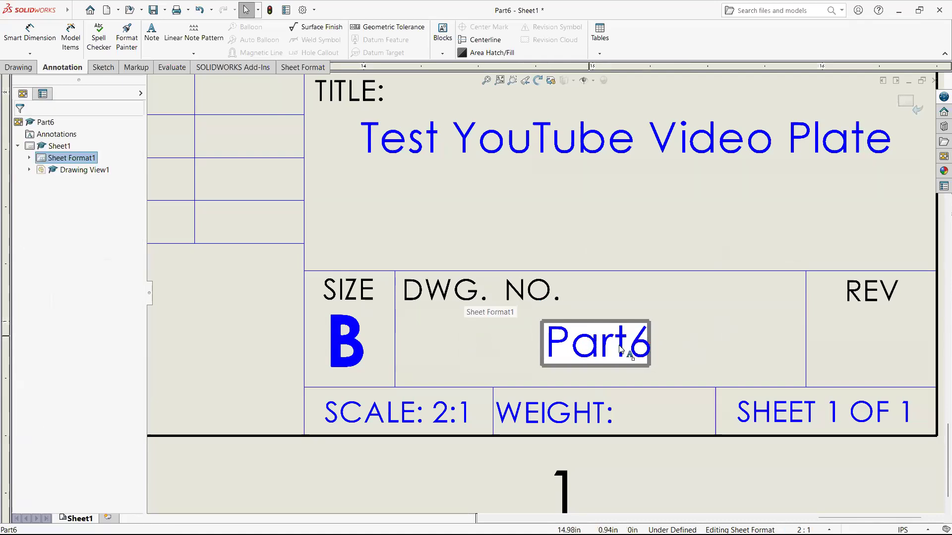
Step: Box-select the area around the REV cell to locate its blank note
scroll(606, 329, "up", 3)
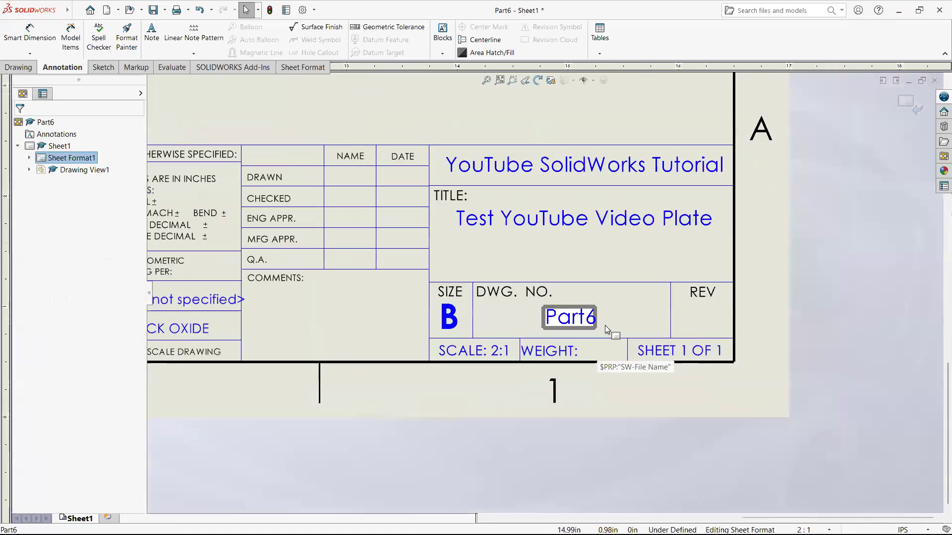
scroll(652, 324, "down", 2)
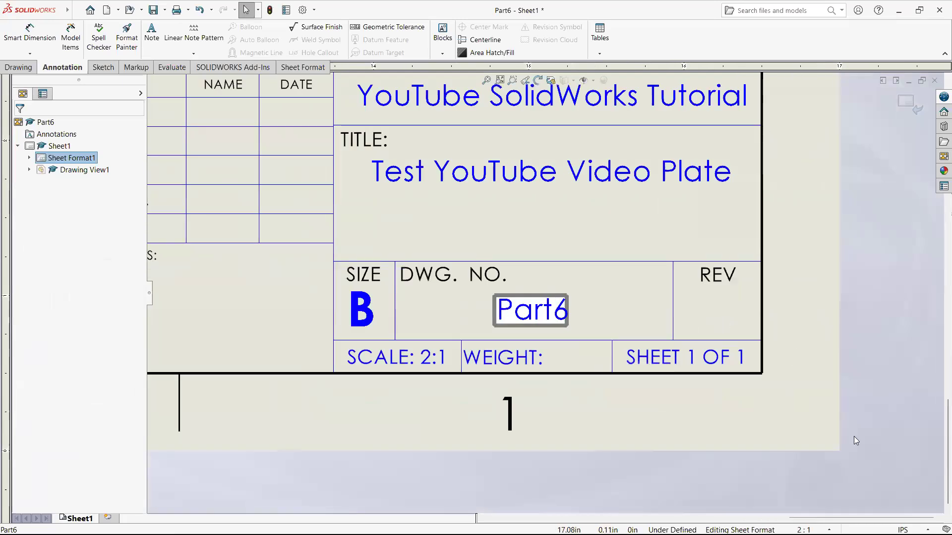
left_click_drag(854, 436, 602, 223)
key("Escape")
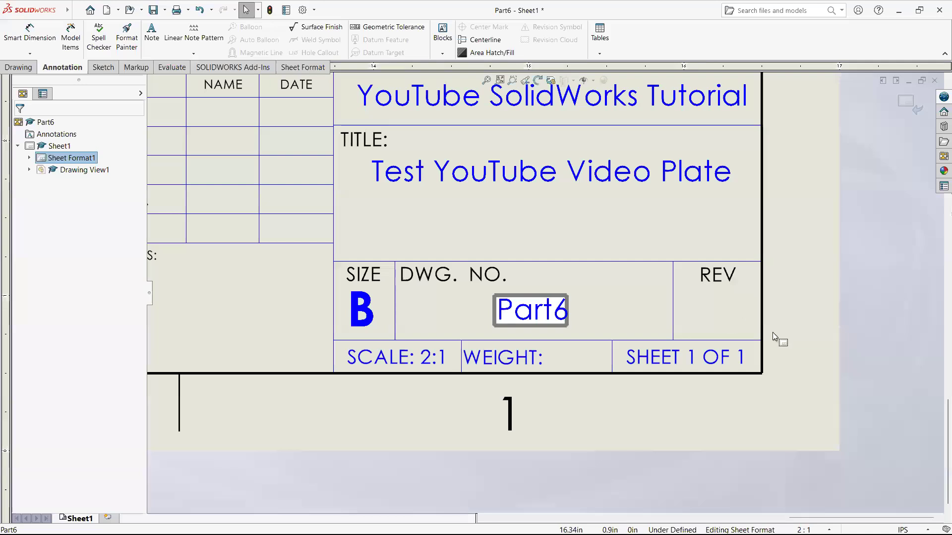
left_click_drag(846, 409, 580, 205)
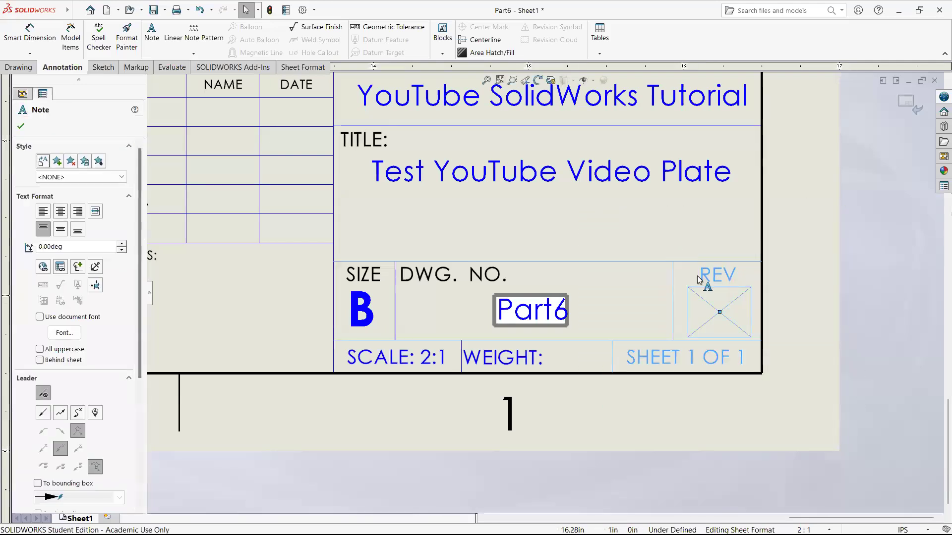
left_click(805, 313)
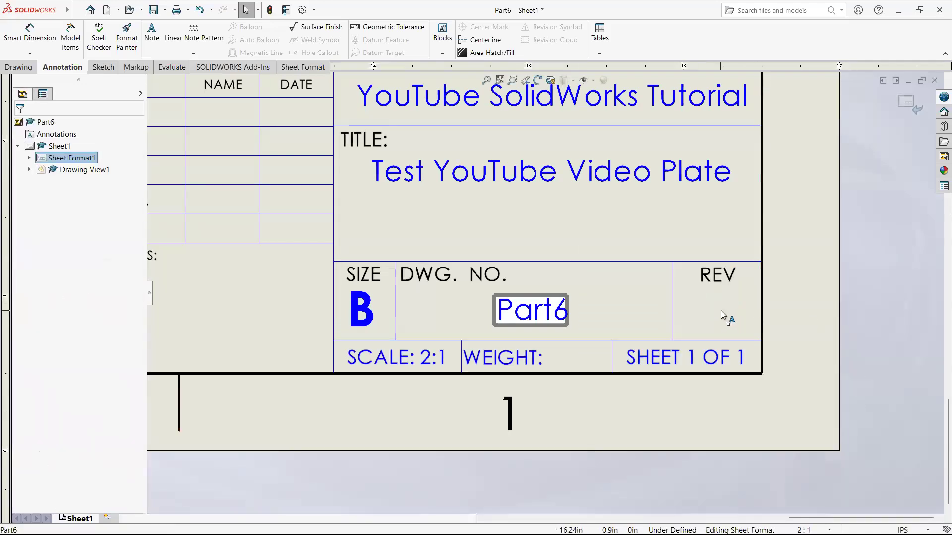
Step: Link the blank note under REV to the Revision property of the model in the drawing view specified in Sheet Properties
left_click(721, 310)
double_click(721, 311)
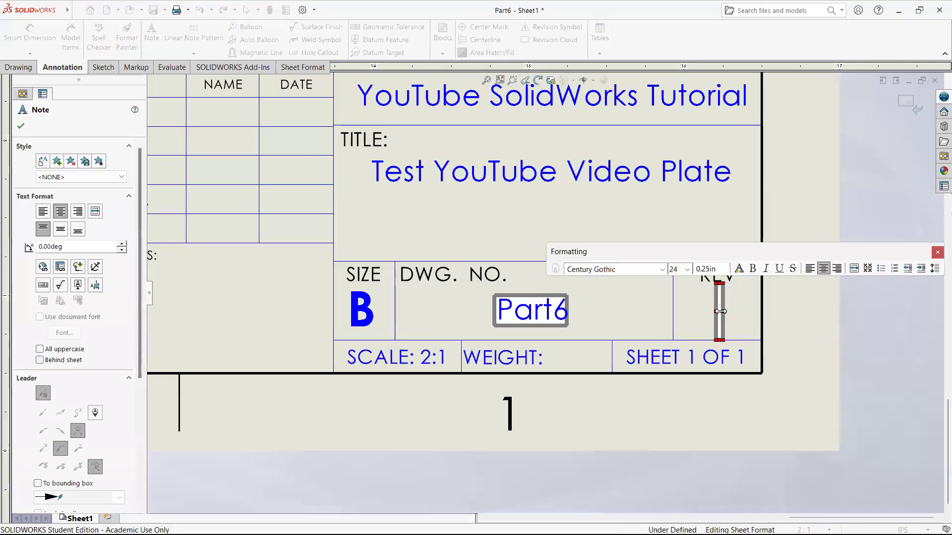
left_click(60, 268)
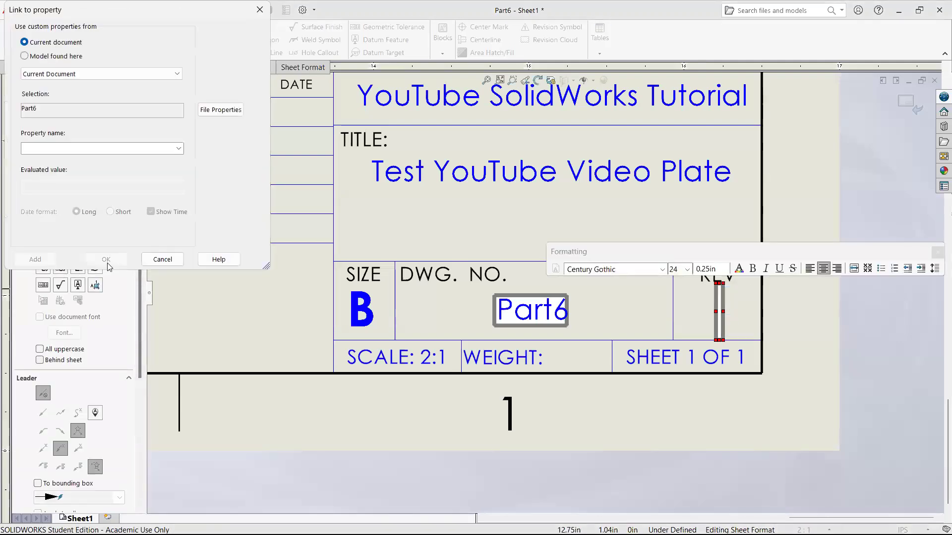
left_click(73, 56)
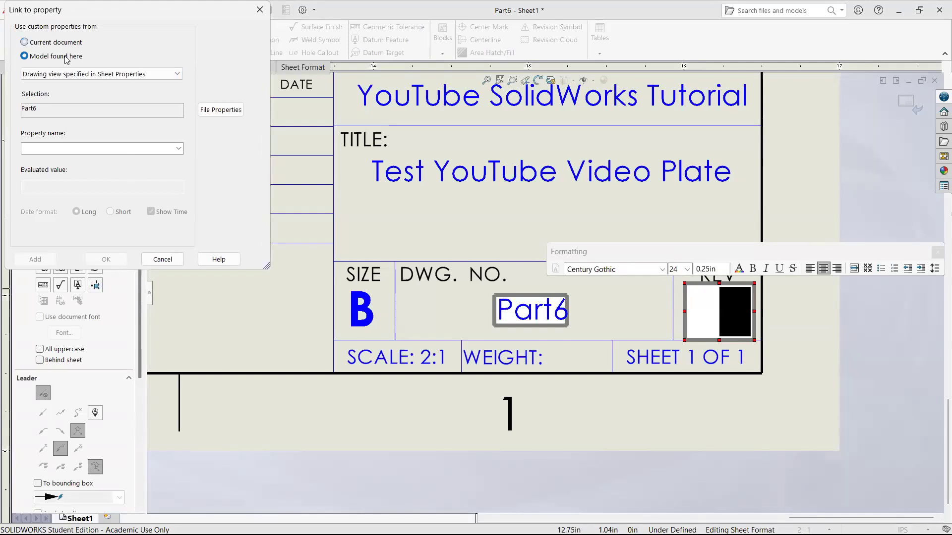
left_click(146, 76)
left_click(144, 81)
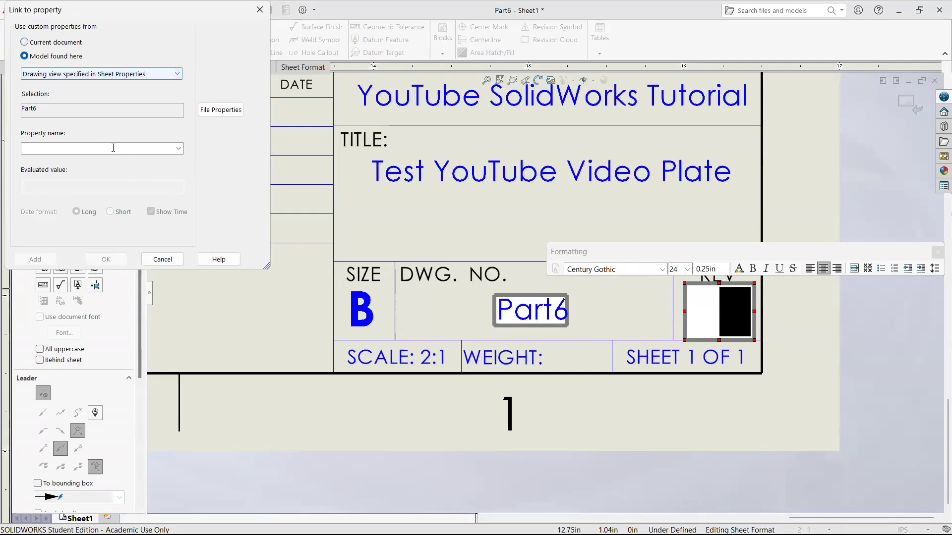
left_click(179, 148)
left_click(113, 170)
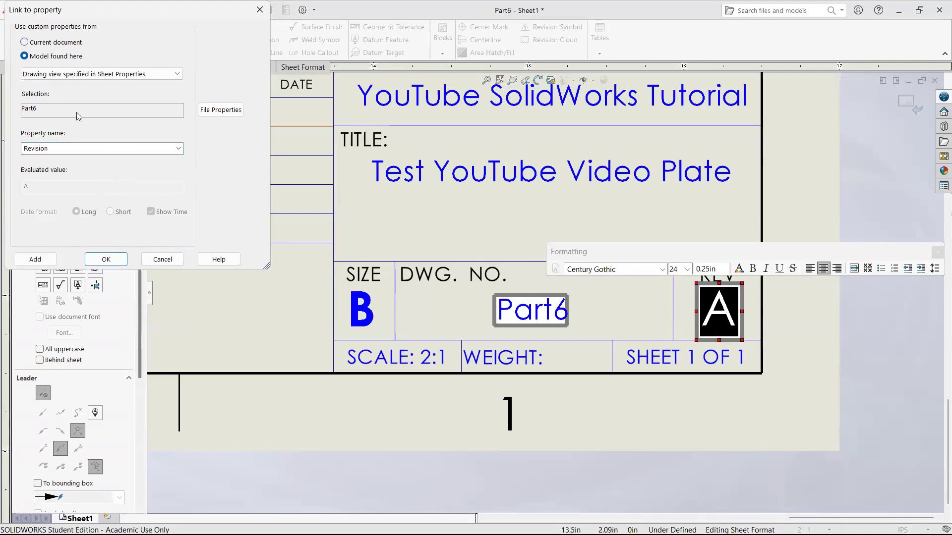
left_click(100, 263)
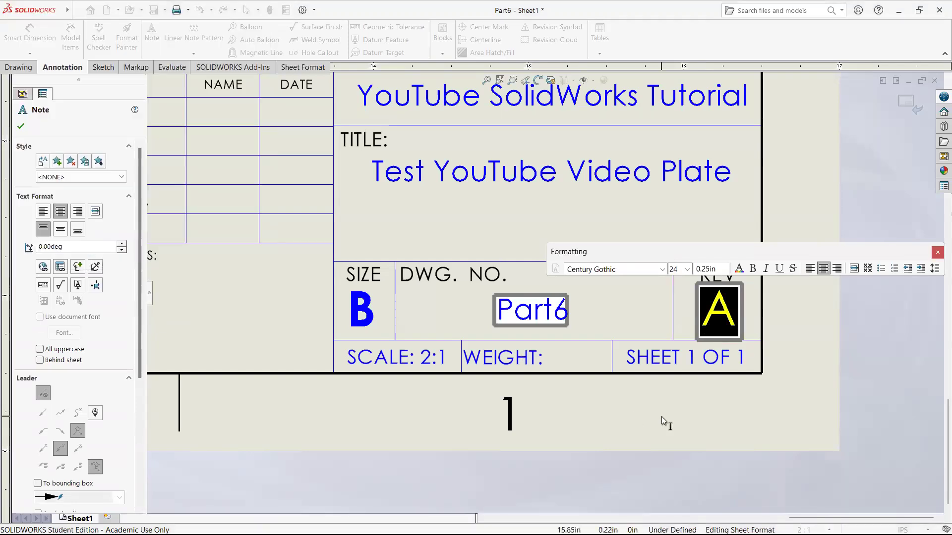
left_click(663, 418)
Step: Set the font size of the note under MATERIAL to 6 and move it down slightly in its cell
scroll(732, 392, "up", 5)
scroll(425, 312, "down", 4)
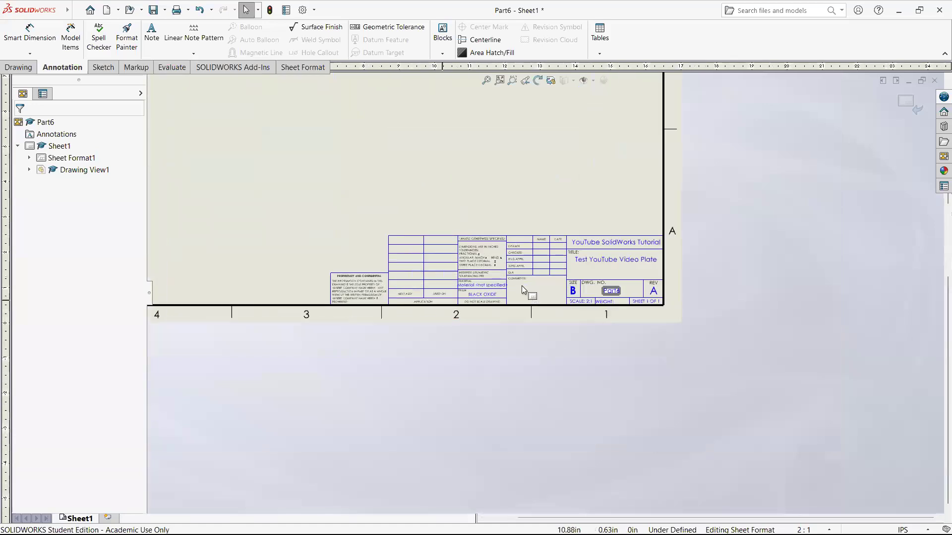
scroll(498, 291, "down", 4)
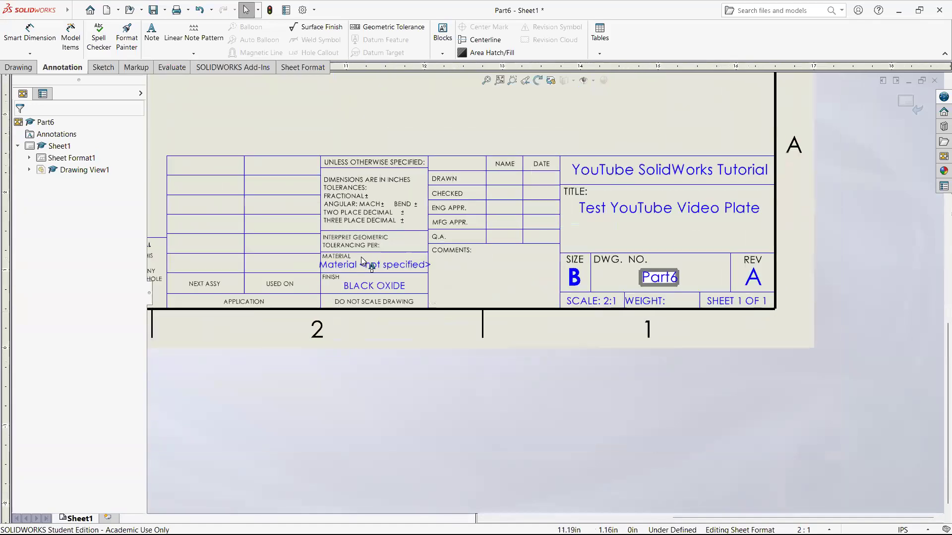
scroll(389, 274, "down", 1)
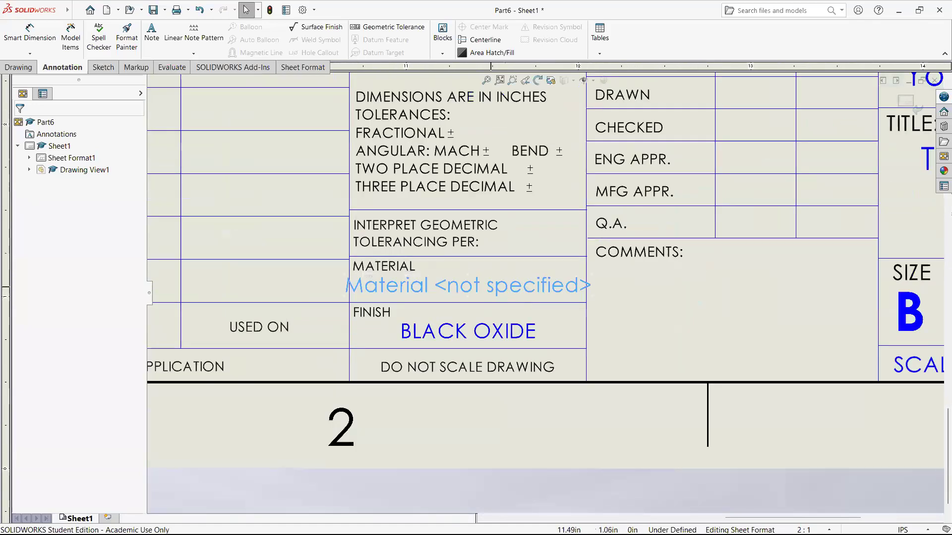
left_click(482, 292)
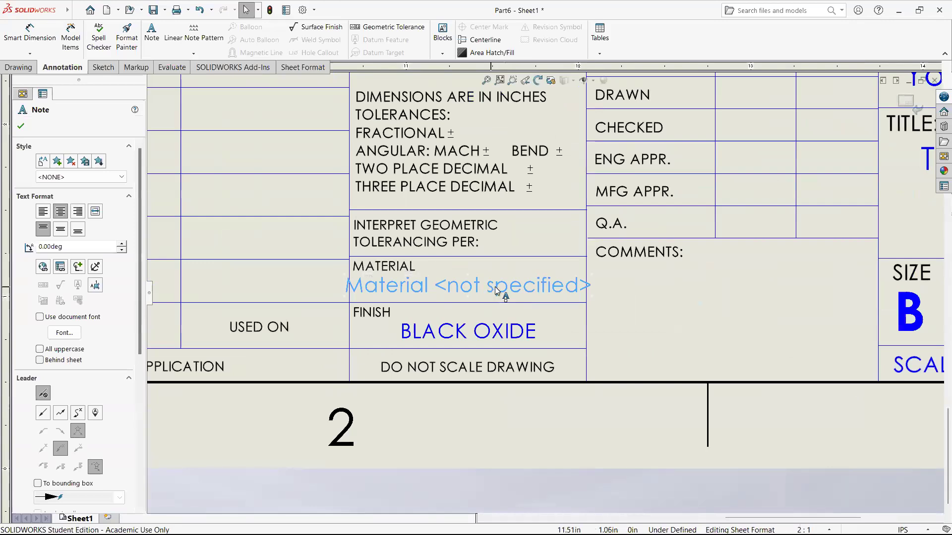
double_click(496, 291)
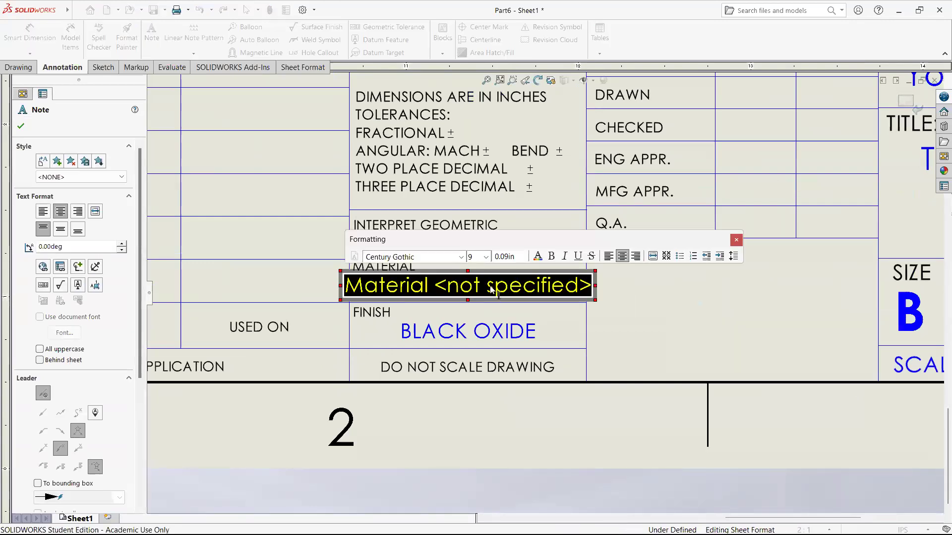
left_click(487, 257)
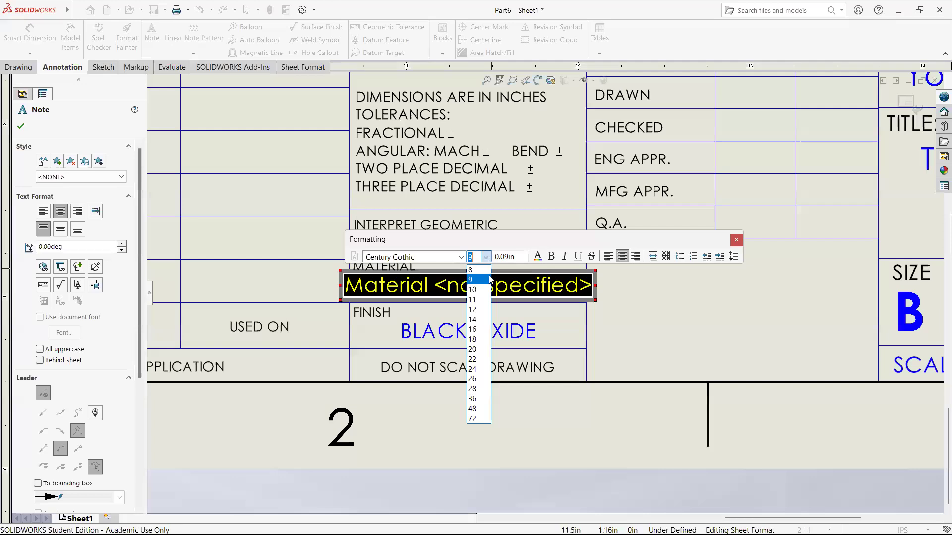
left_click(471, 270)
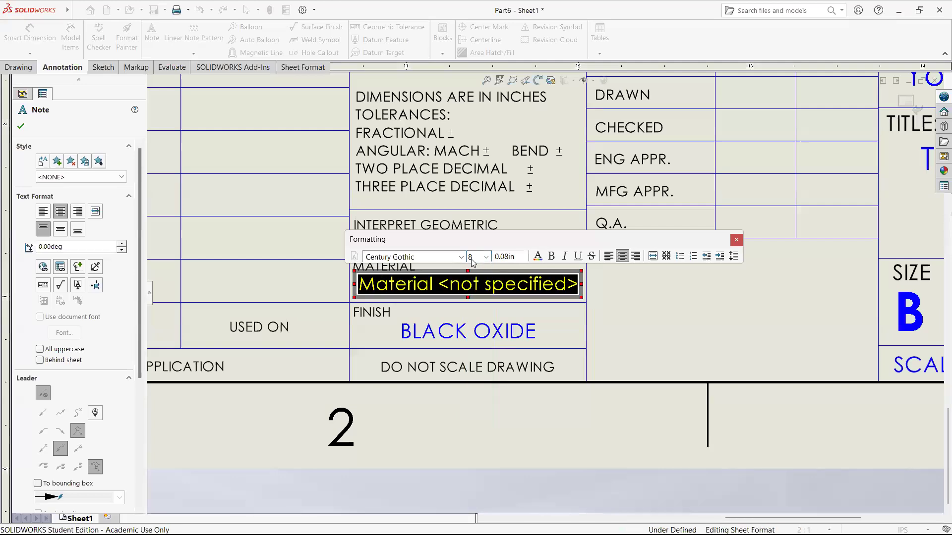
type("6")
key("Return")
left_click(637, 307)
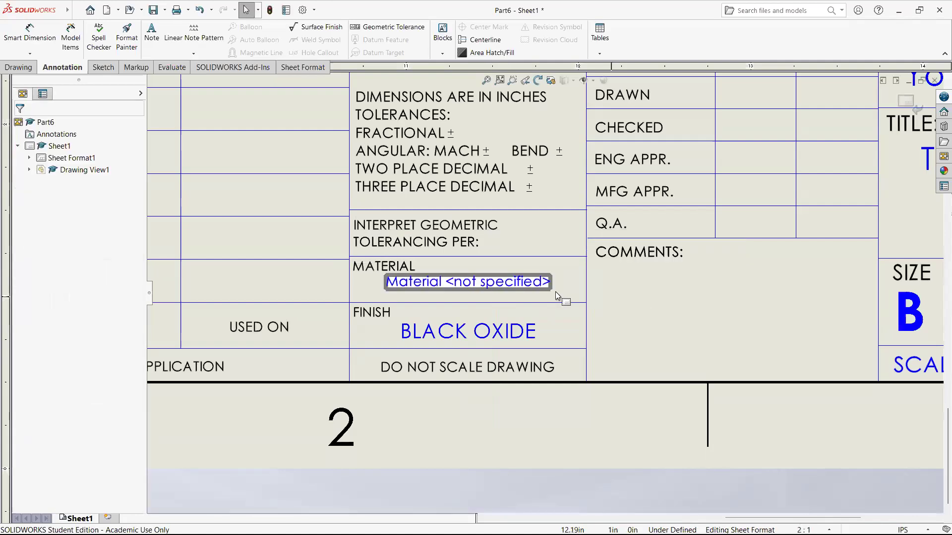
double_click(467, 287)
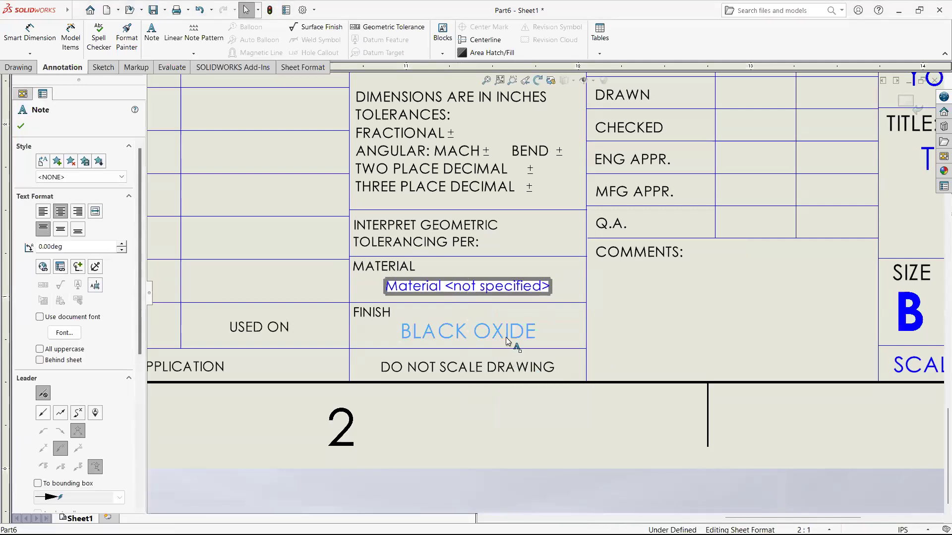
left_click(528, 489)
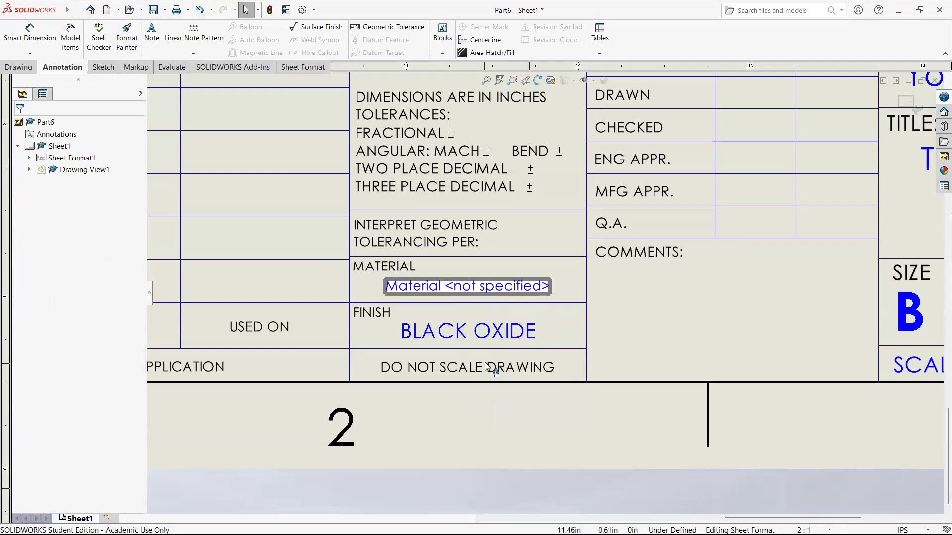
Step: Examine the title block and box-select its contents to locate the blank notes in the NAME and DATE columns
scroll(496, 362, "up", 4)
scroll(518, 319, "down", 5)
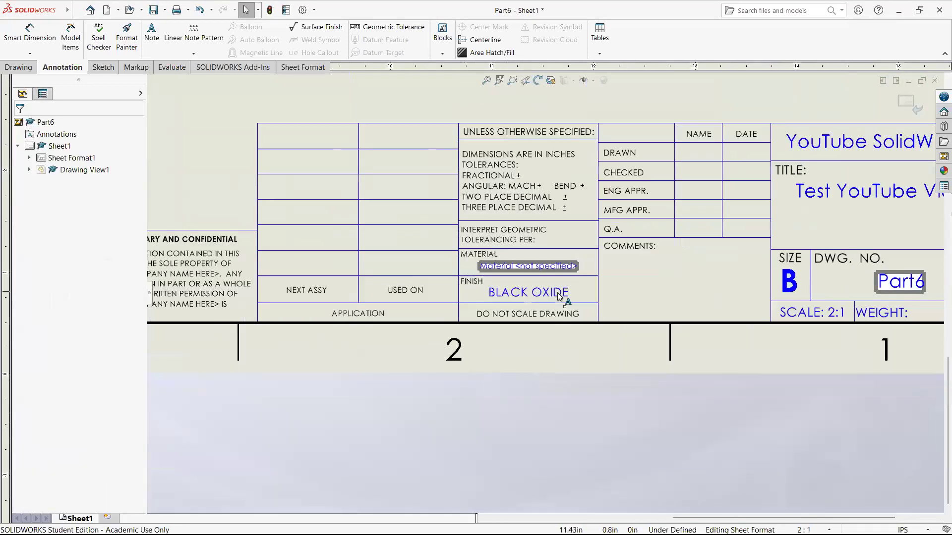
scroll(529, 343, "up", 4)
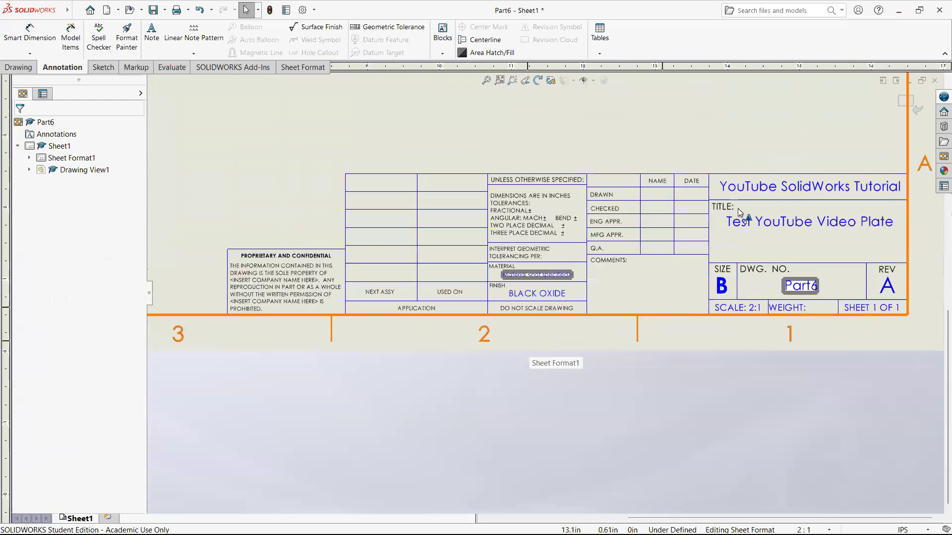
scroll(630, 263, "down", 4)
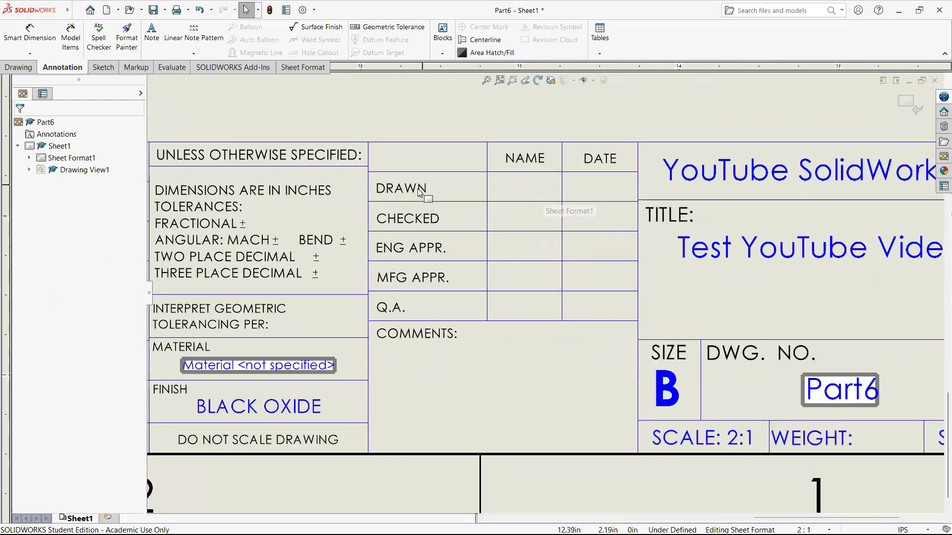
scroll(545, 216, "up", 3)
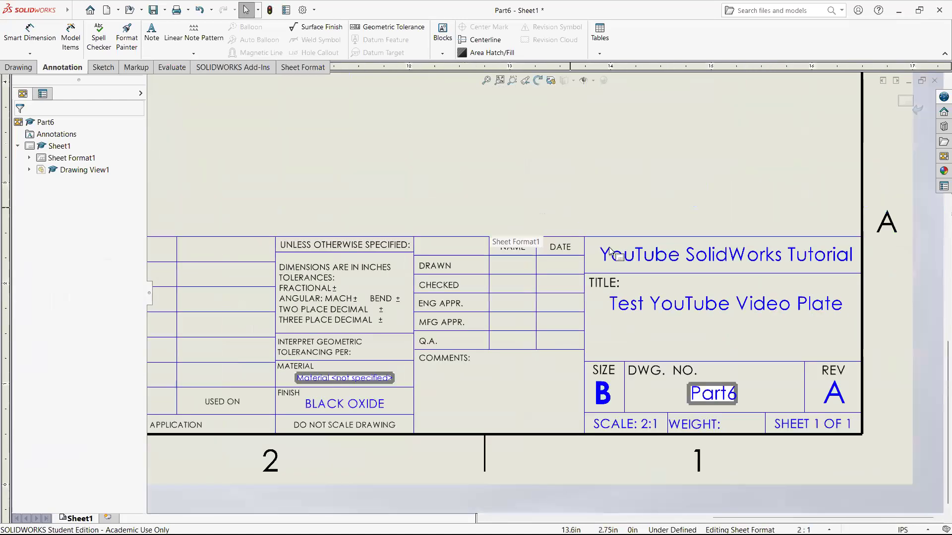
scroll(611, 252, "up", 5)
left_click_drag(709, 400, 443, 205)
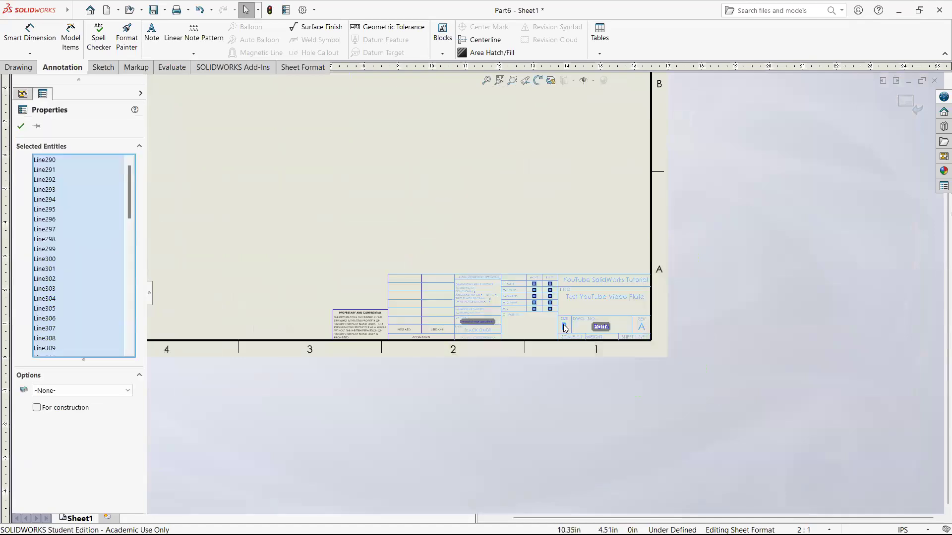
scroll(561, 243, "down", 9)
left_click(510, 236)
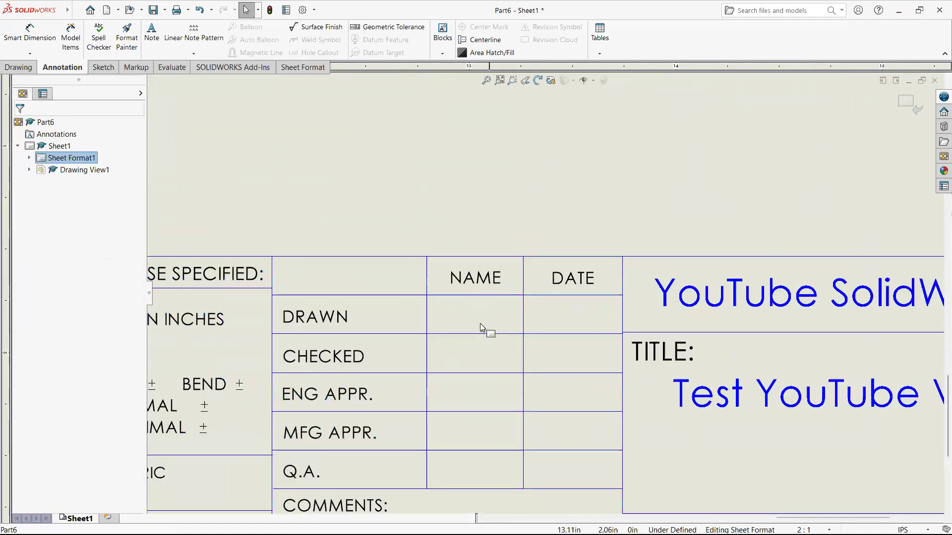
Step: Link the blank note in the DRAWN row's NAME cell to the model's DrawnBy property
left_click(480, 323)
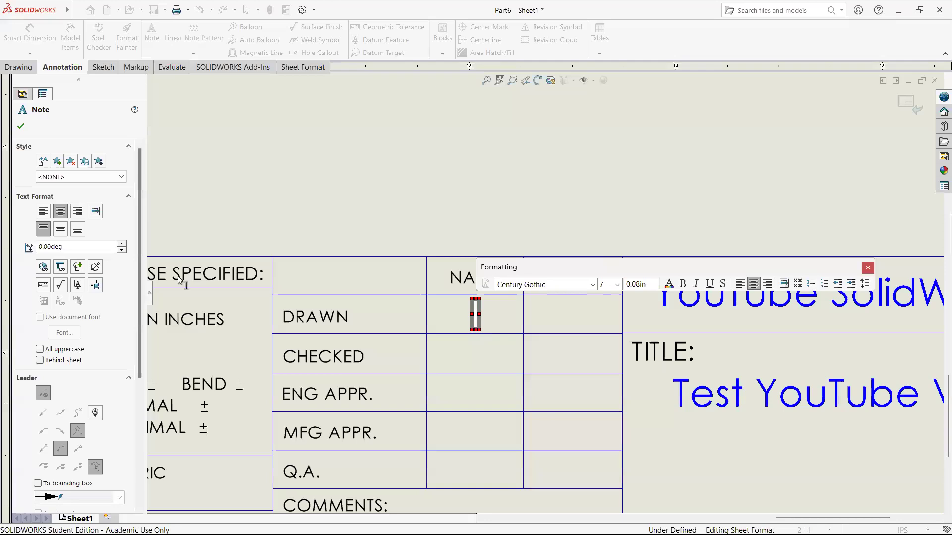
left_click(60, 268)
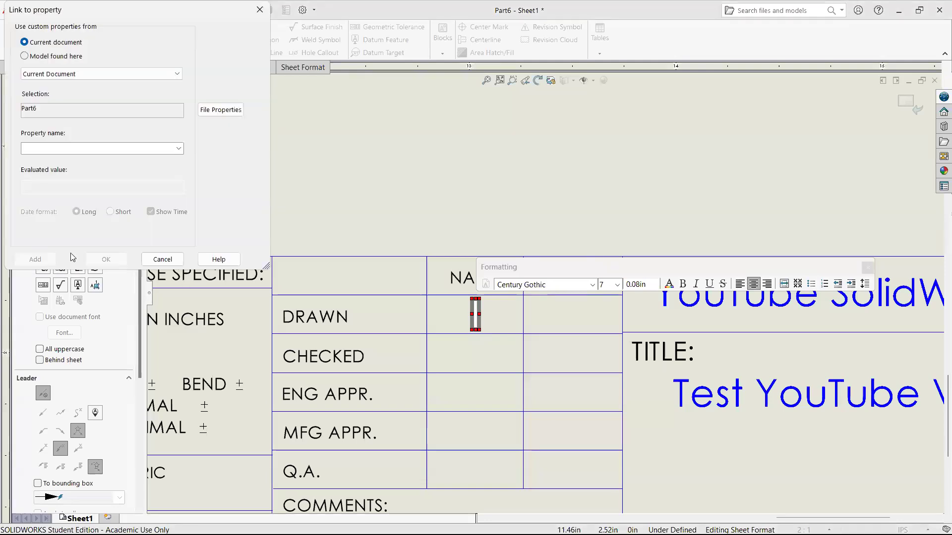
left_click(74, 57)
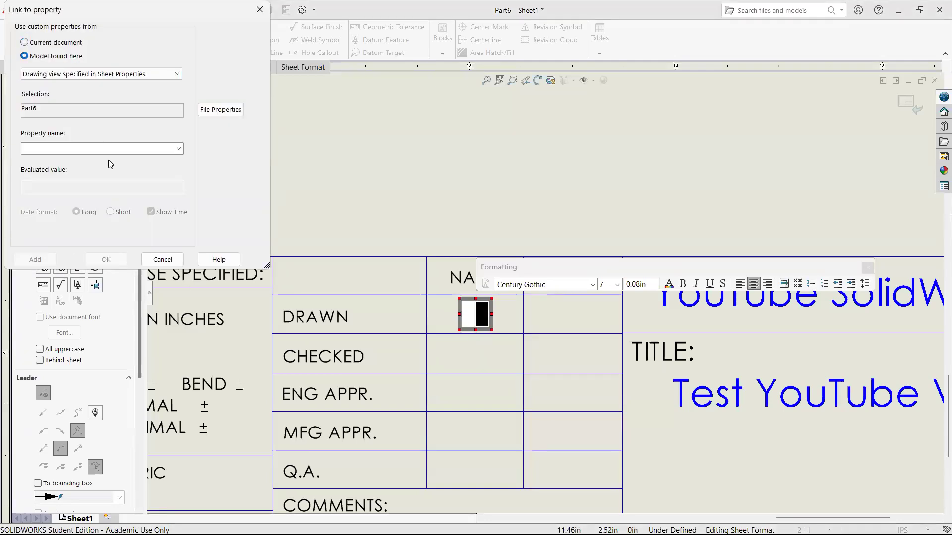
left_click(178, 148)
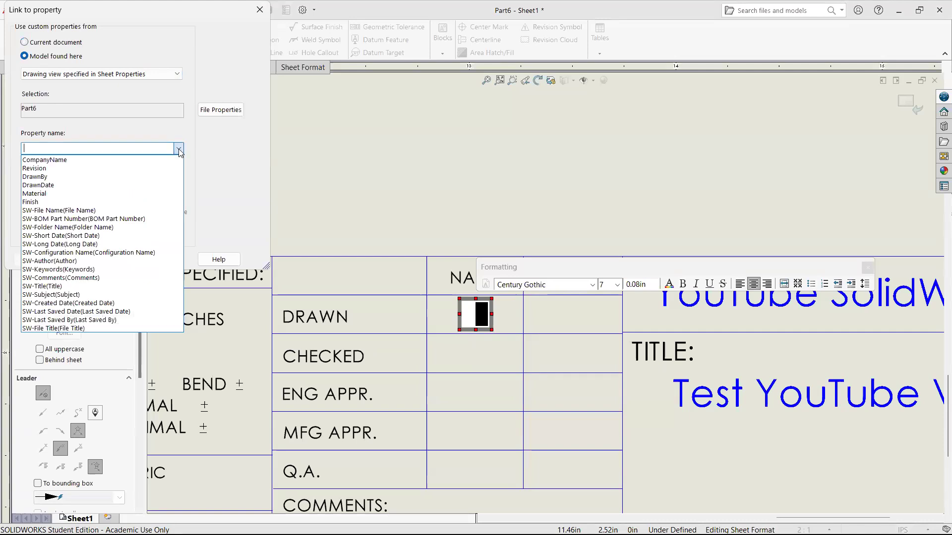
left_click(113, 177)
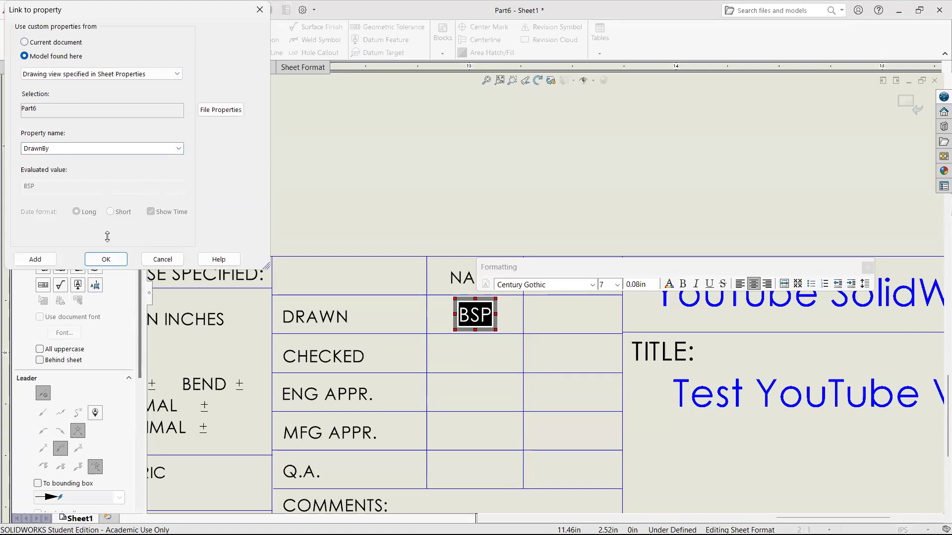
left_click(104, 259)
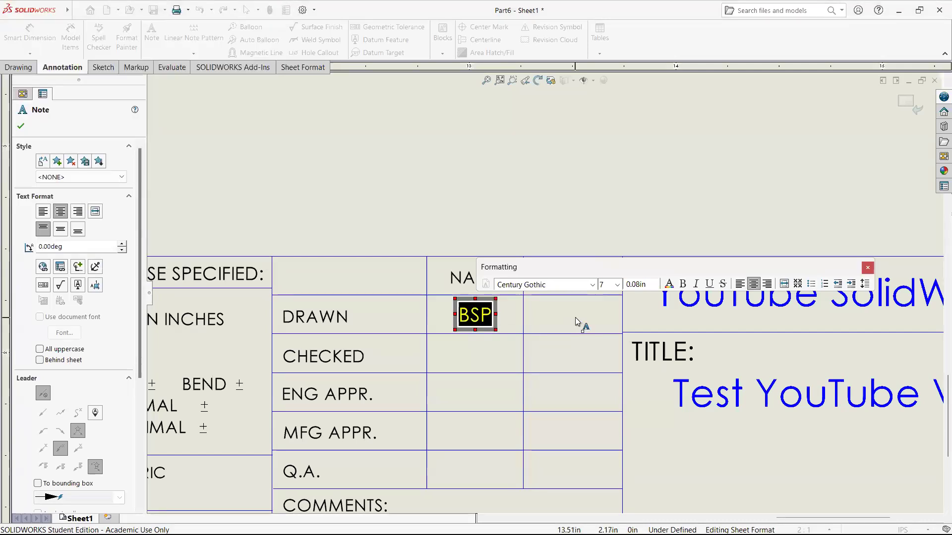
Step: Link the blank note in the DRAWN row's DATE cell to the DrawnDate property of the model in the drawing view specified in Sheet Properties
left_click(577, 322)
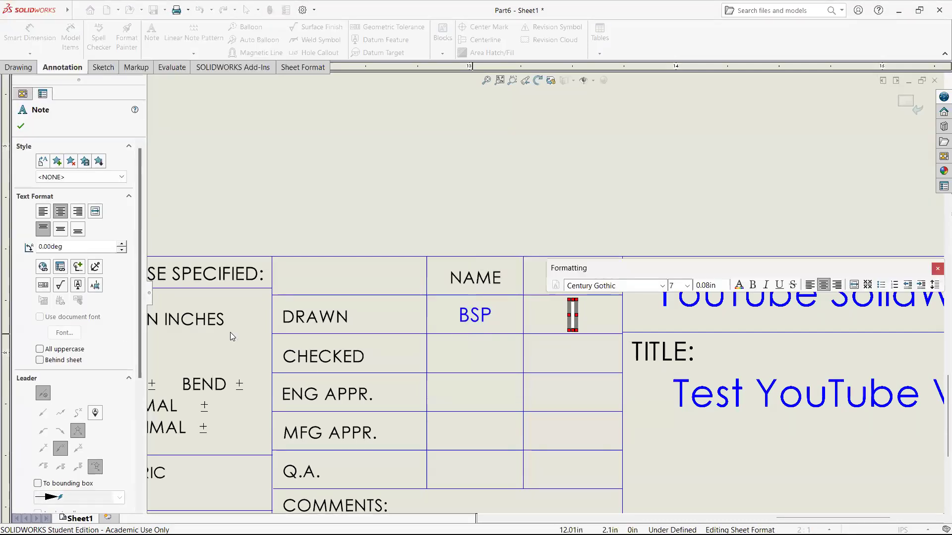
left_click(60, 268)
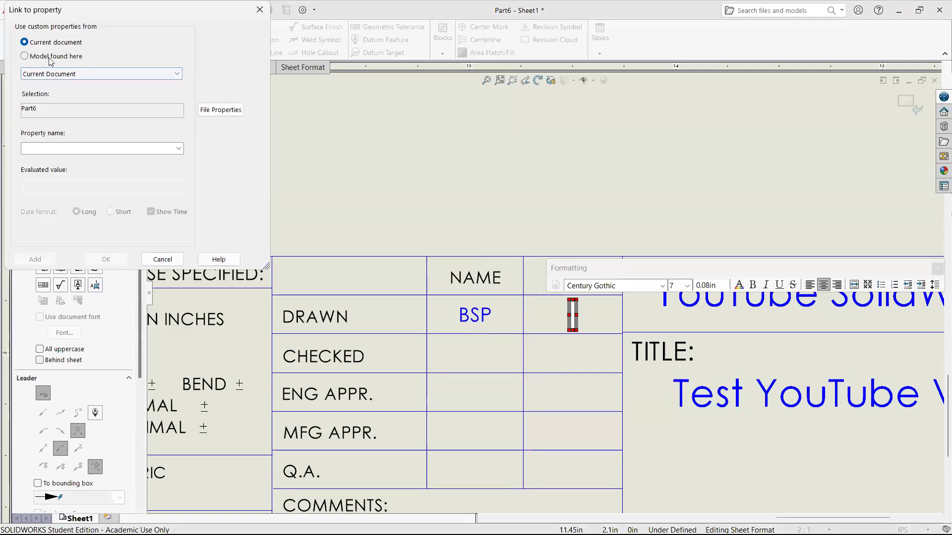
left_click(178, 74)
left_click(175, 76)
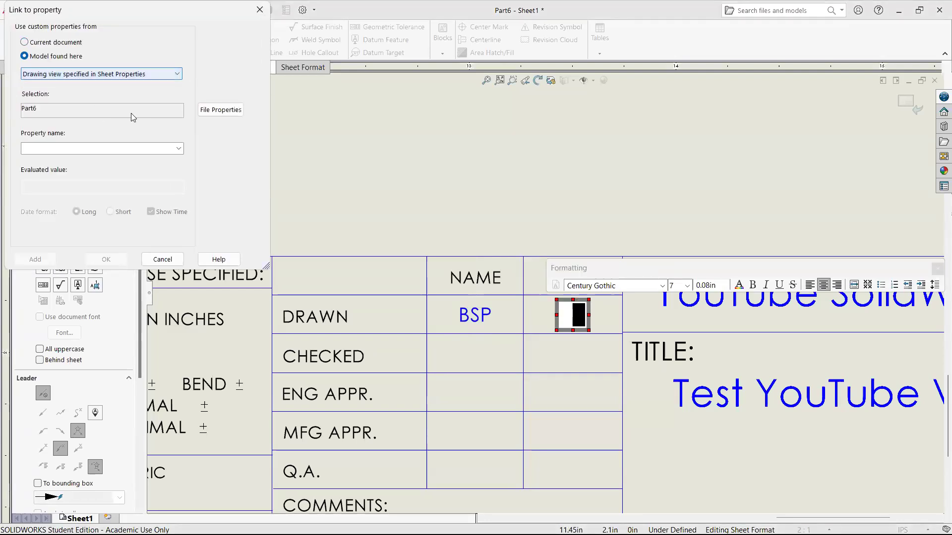
left_click(178, 149)
left_click(106, 185)
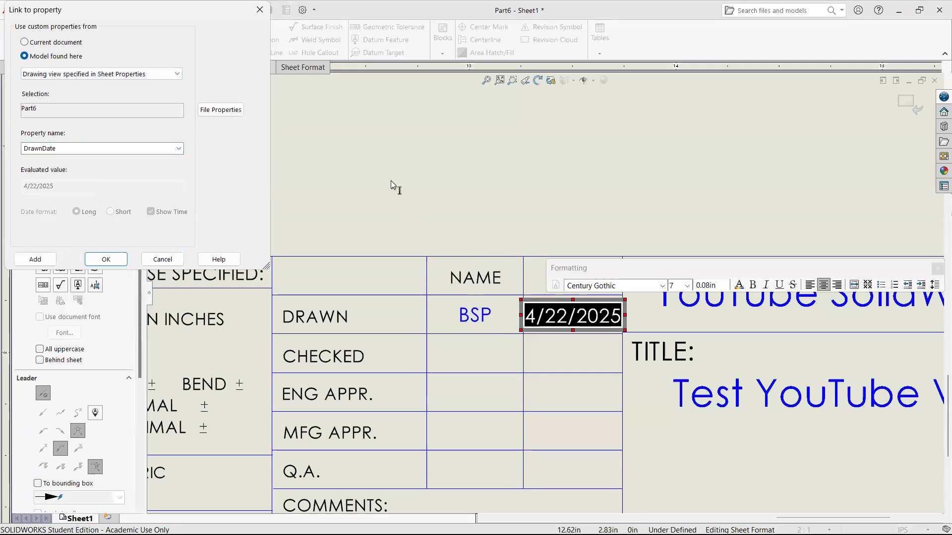
left_click(106, 259)
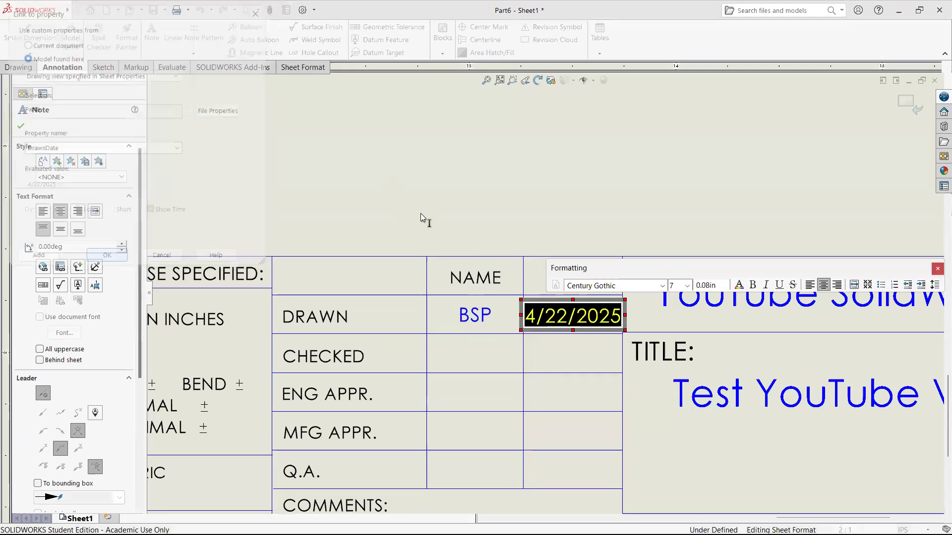
left_click(460, 206)
Step: Examine the filled title block fields, the proprietary notice and the NEXT ASSY / USED ON application table beside them
scroll(460, 203, "up", 7)
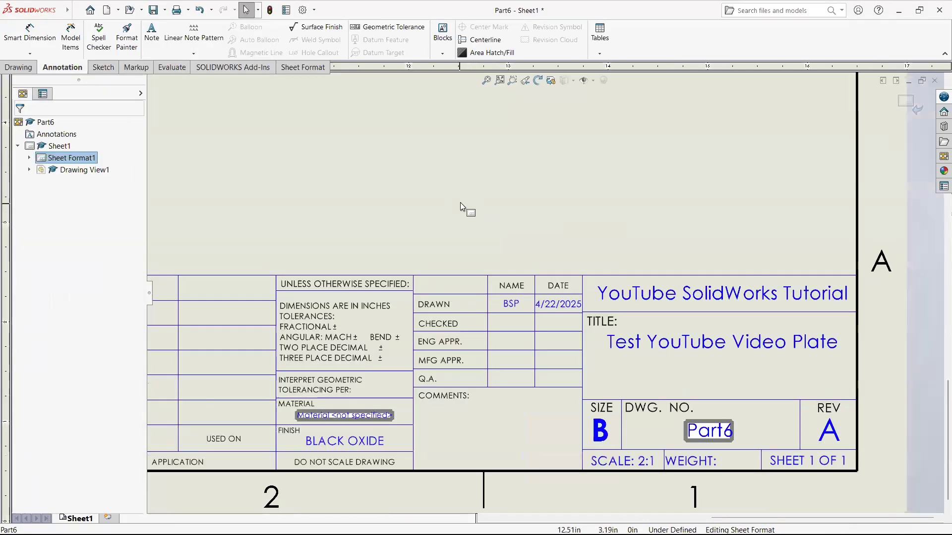
scroll(562, 312, "down", 3)
scroll(563, 312, "down", 6)
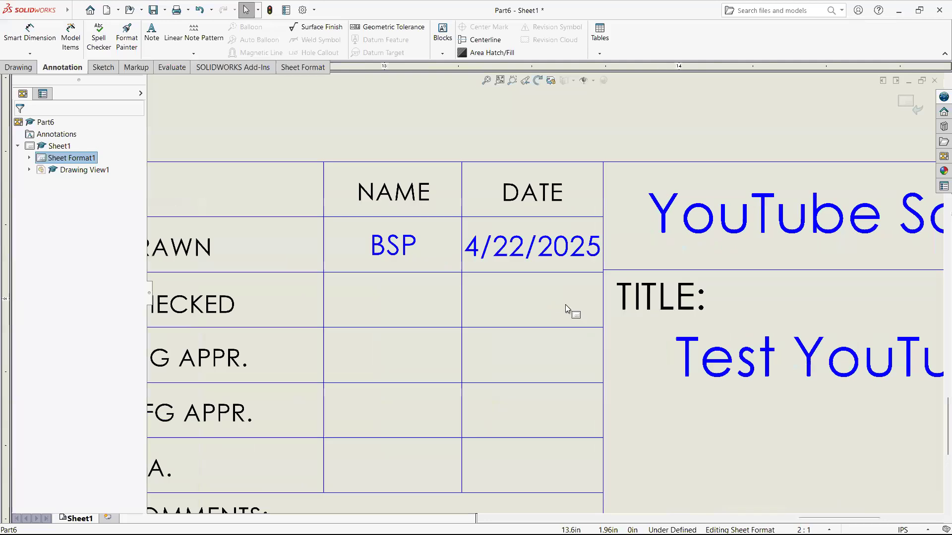
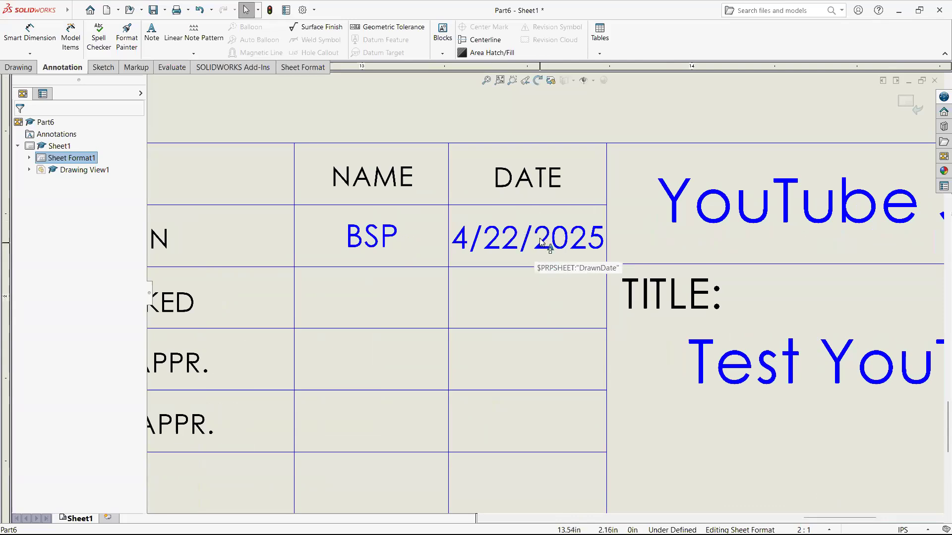
scroll(541, 242, "up", 5)
scroll(487, 317, "down", 3)
scroll(453, 353, "down", 2)
scroll(471, 377, "up", 3)
scroll(520, 383, "down", 3)
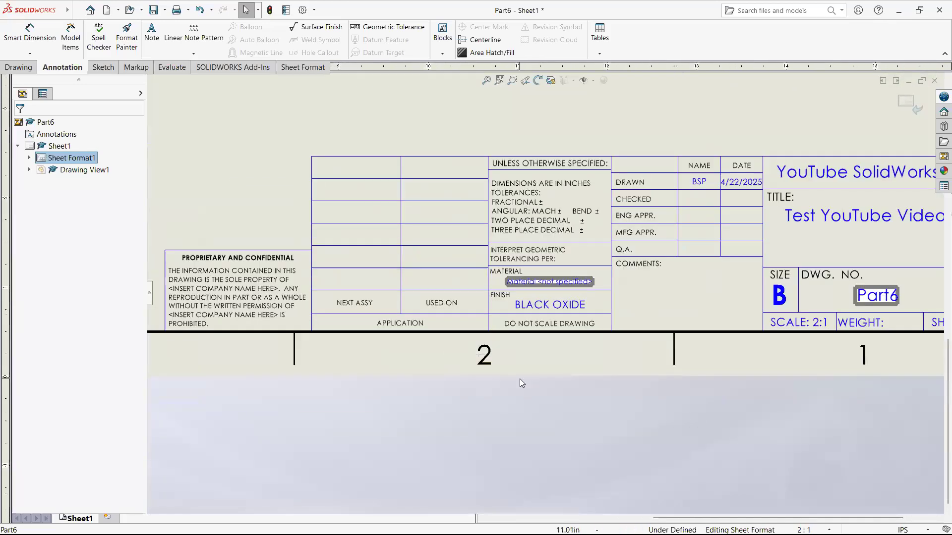
scroll(640, 387, "up", 2)
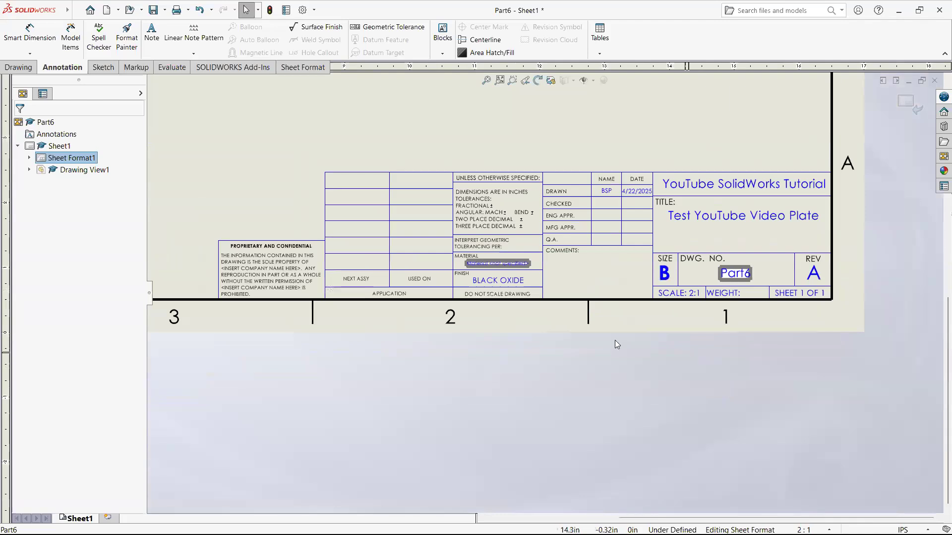
scroll(559, 330, "down", 4)
scroll(560, 295, "up", 4)
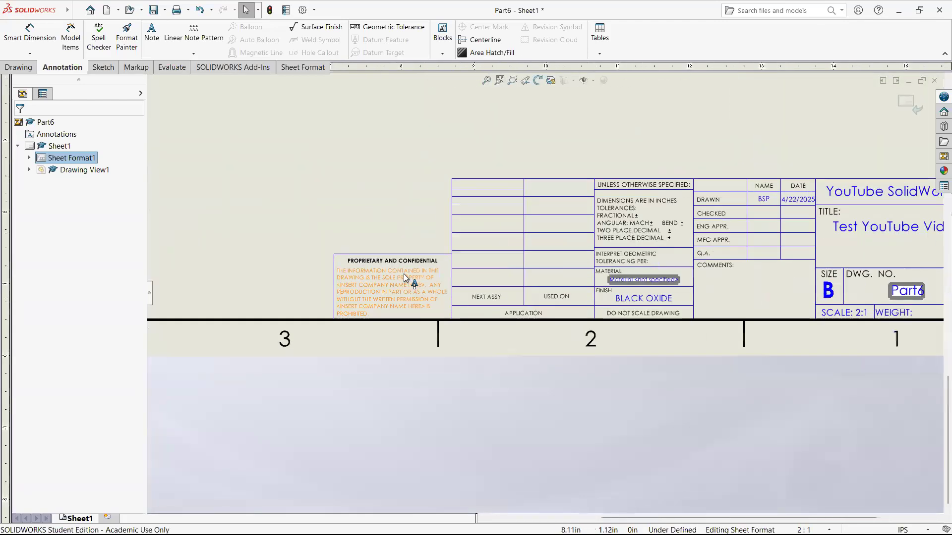
scroll(545, 258, "down", 4)
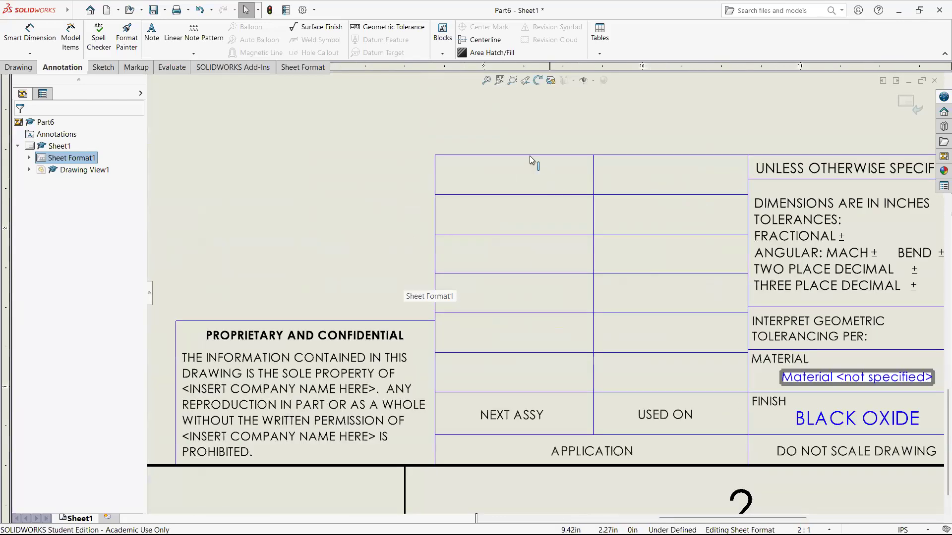
left_click(530, 156)
scroll(544, 292, "up", 4)
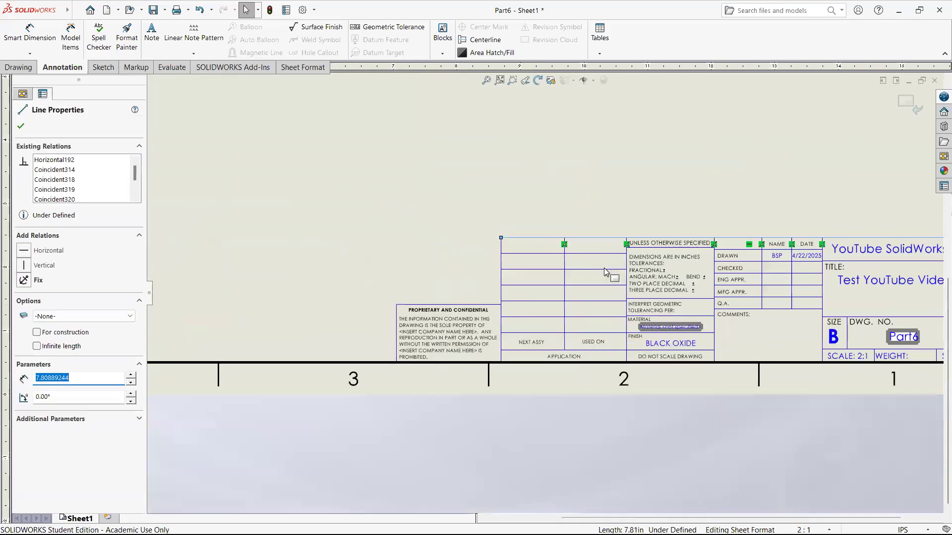
scroll(605, 272, "down", 2)
Step: Delete the APPLICATION, USED ON and NEXT ASSY notes from the application table
left_click(535, 422)
scroll(545, 292, "up", 3)
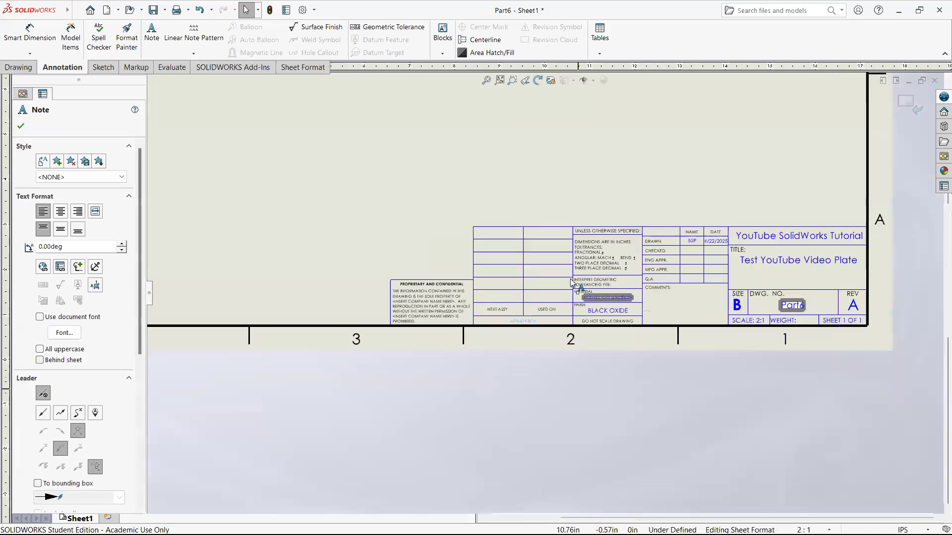
scroll(571, 283, "down", 1)
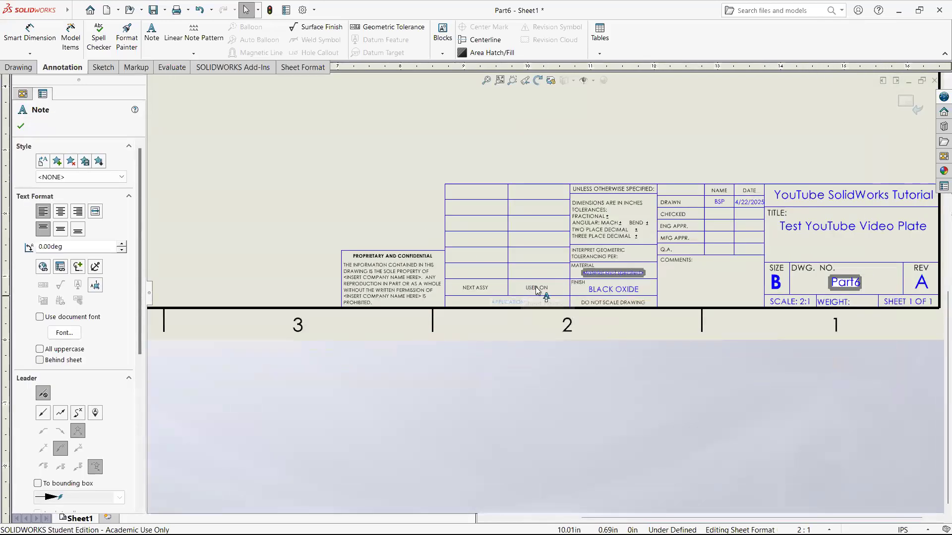
scroll(516, 295, "down", 3)
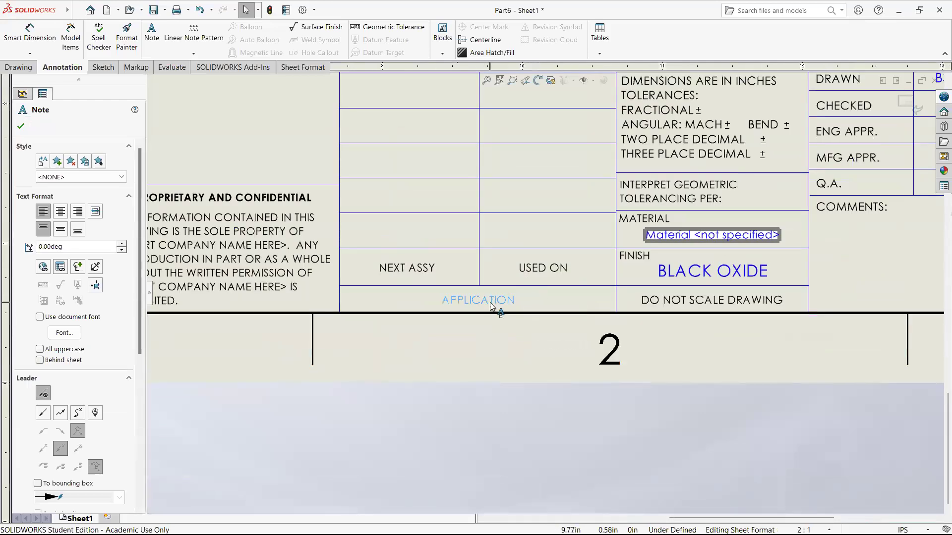
key("Delete")
left_click(548, 267)
key("Delete")
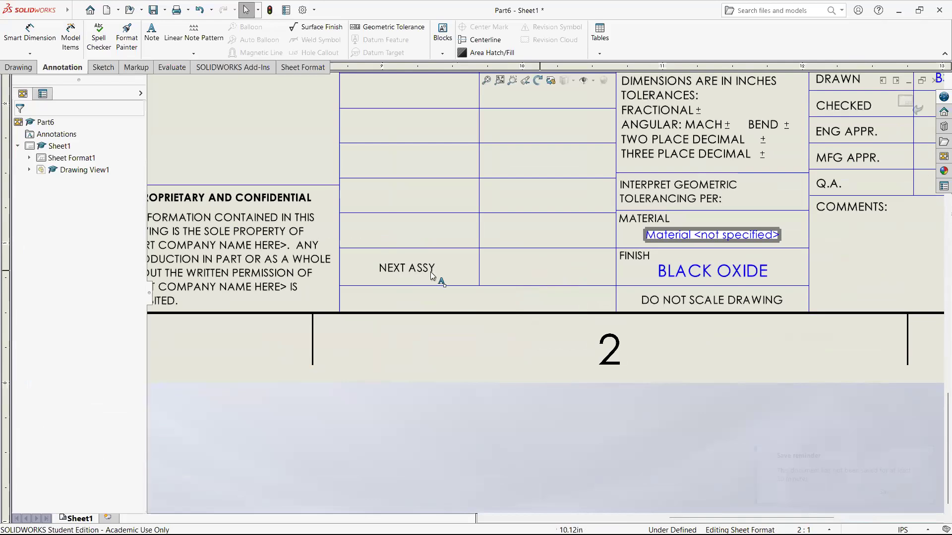
left_click(429, 268)
key("Delete")
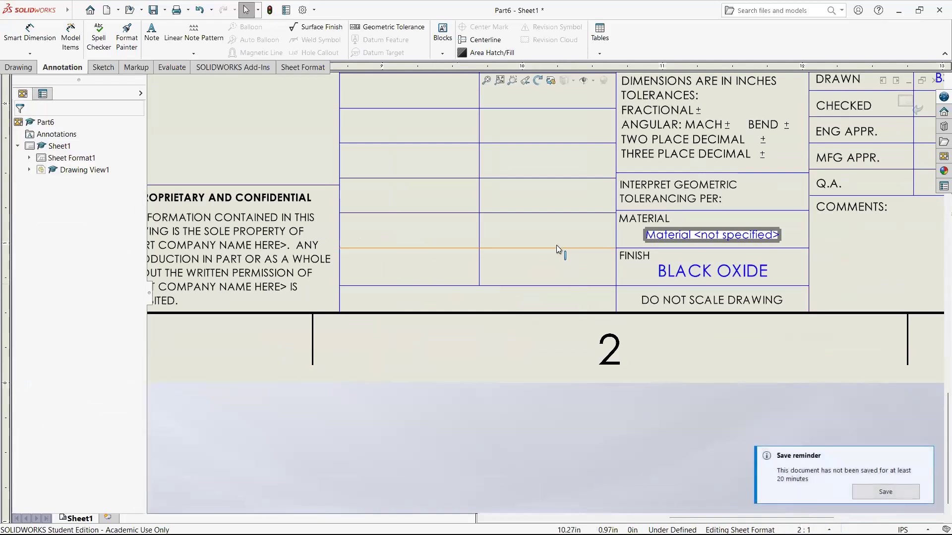
Step: Try to shorten the line above the DO NOT SCALE DRAWING cell by moving its left endpoint inward
left_click(594, 286)
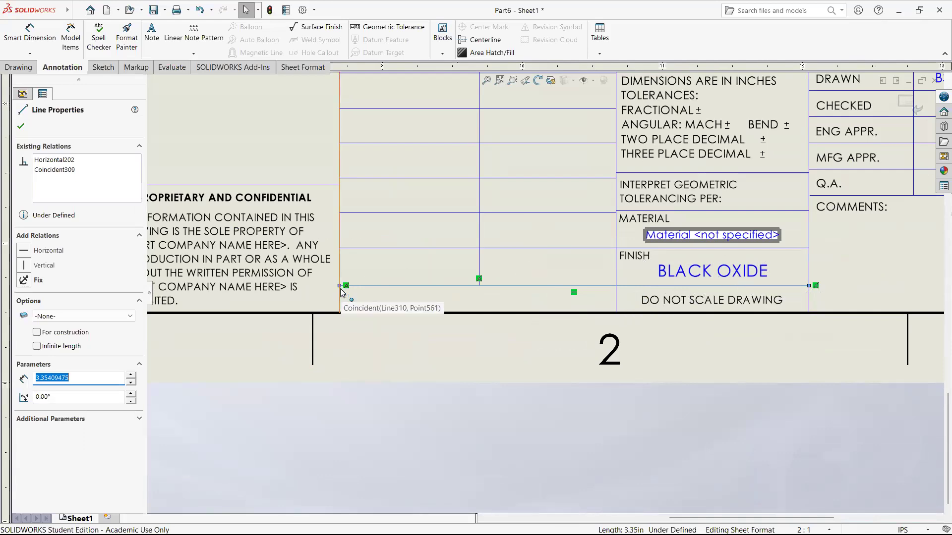
left_click_drag(341, 289, 381, 287)
key("ctrl+z")
left_click(361, 285)
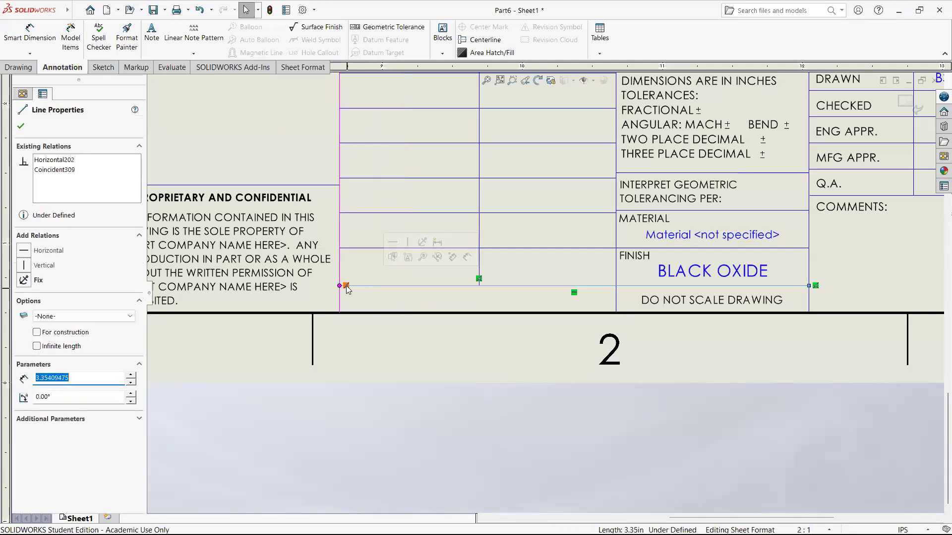
key("Escape")
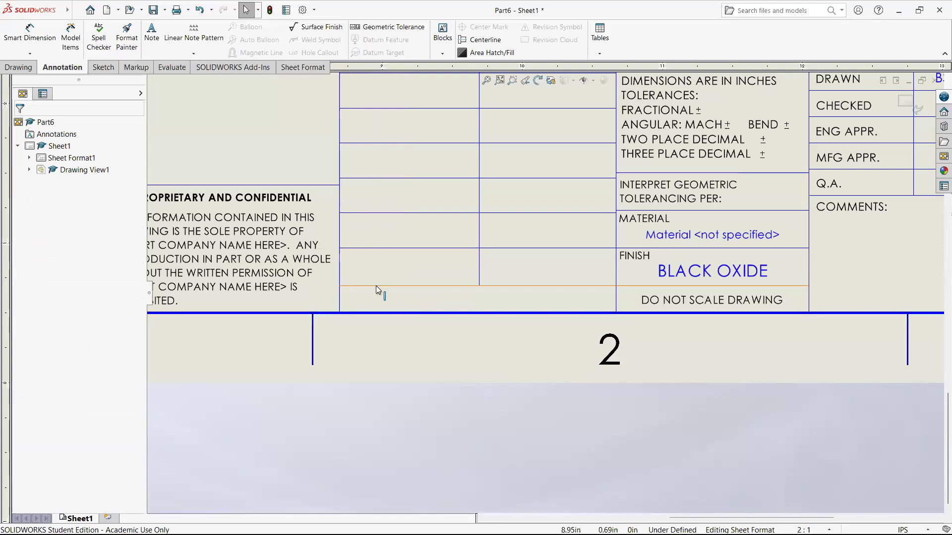
Step: Delete the table divider's coincident relation to the line above DO NOT SCALE DRAWING and shorten that line to the tolerance block's left edge
left_click(378, 290)
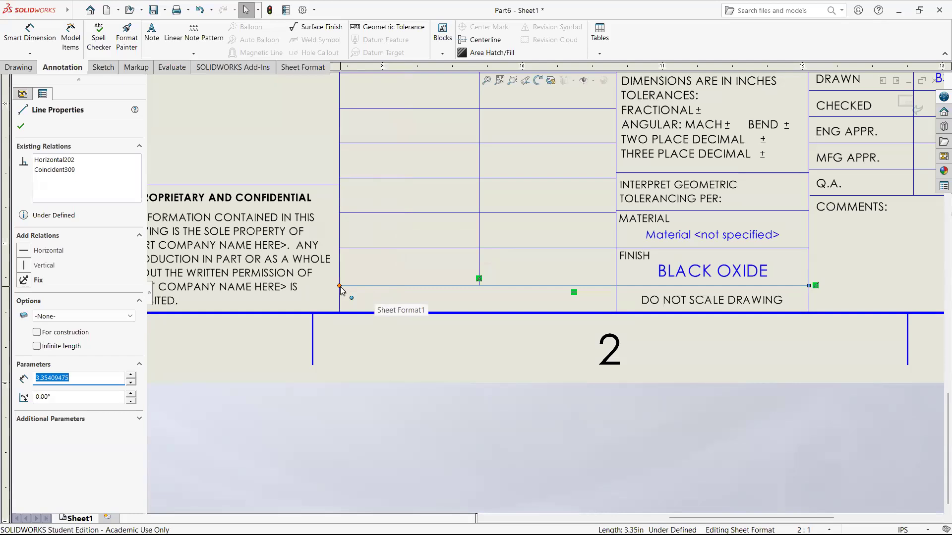
left_click(479, 279)
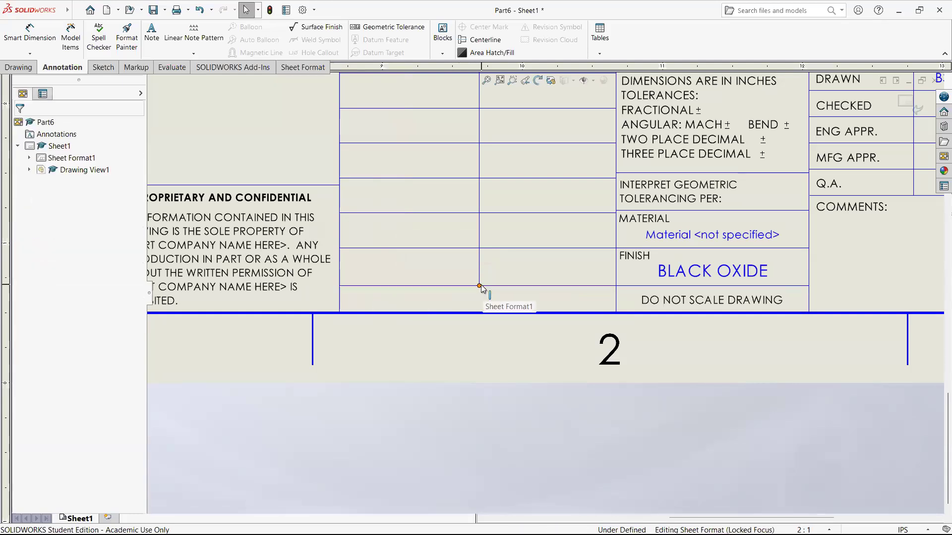
left_click(417, 286)
left_click_drag(339, 291, 616, 287)
scroll(528, 341, "up", 2)
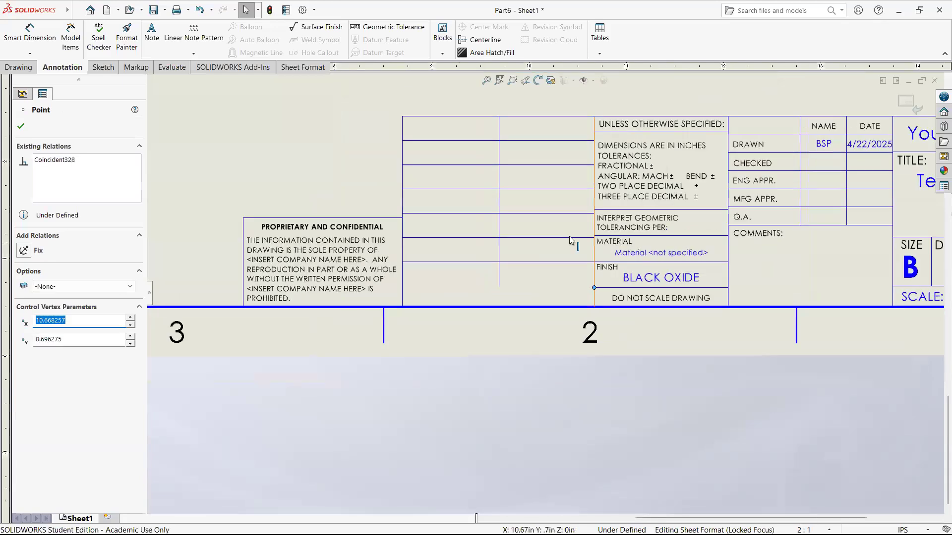
Step: Delete the remaining inner horizontal row lines of the application table
scroll(558, 294, "down", 3)
left_click(559, 292)
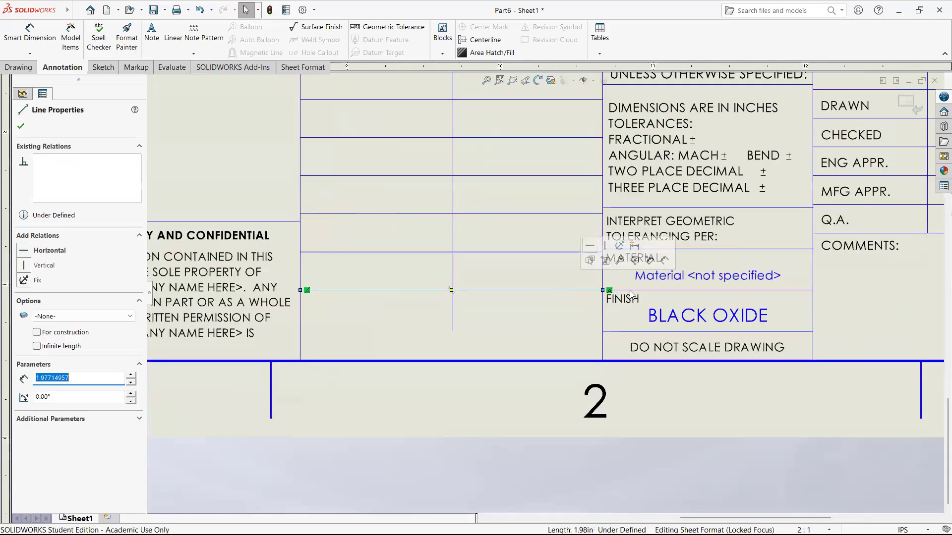
key("Delete")
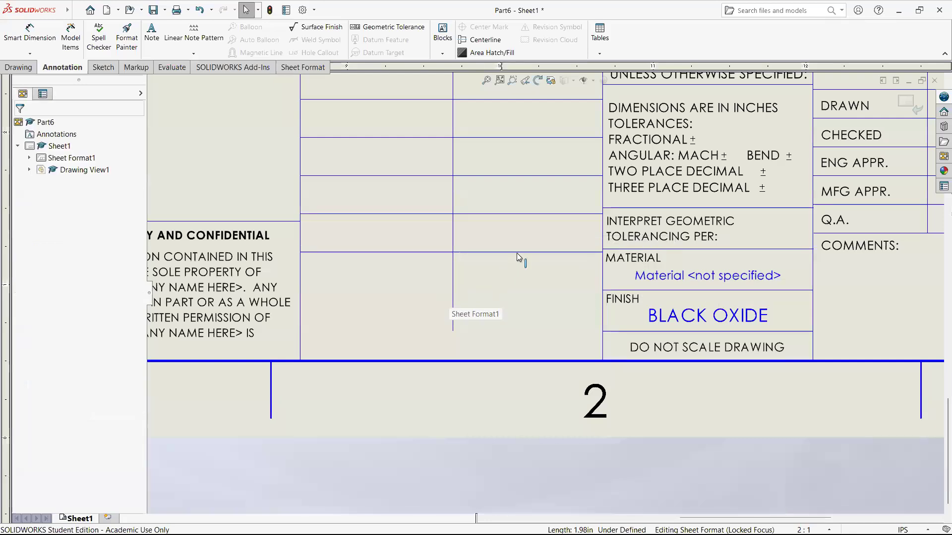
left_click(520, 252)
key("Delete")
left_click(523, 214)
key("Delete")
left_click(513, 175)
key("Delete")
left_click(501, 137)
key("Delete")
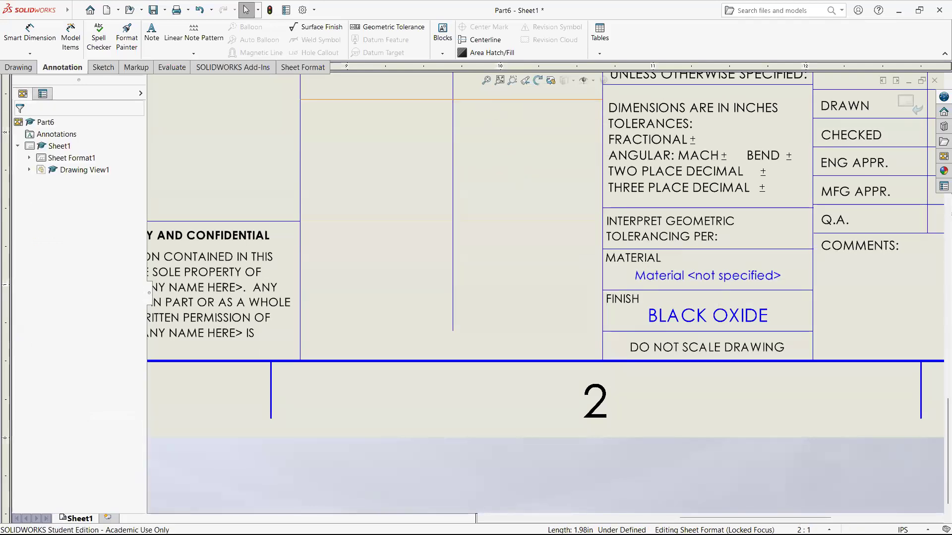
Step: Delete the vertical divider line in the middle of the application table
scroll(504, 247, "up", 2)
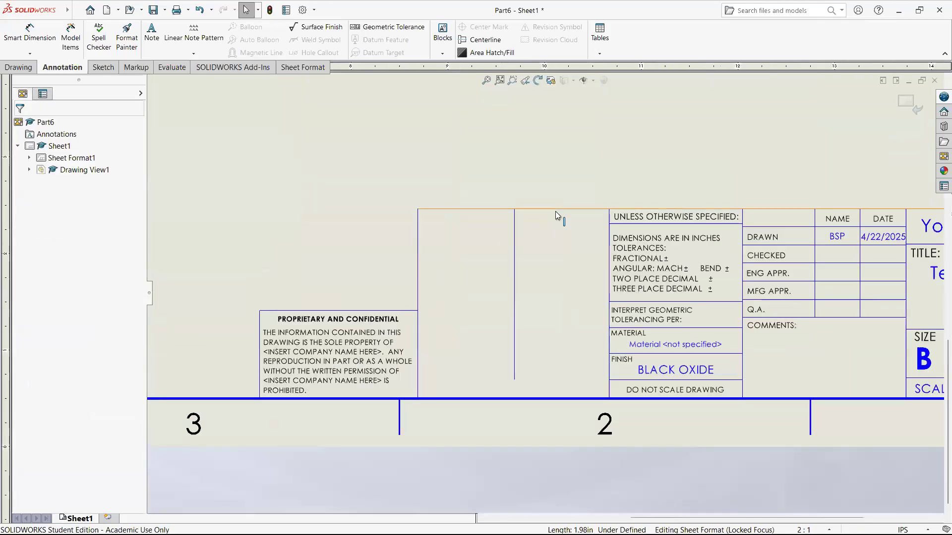
left_click(555, 210)
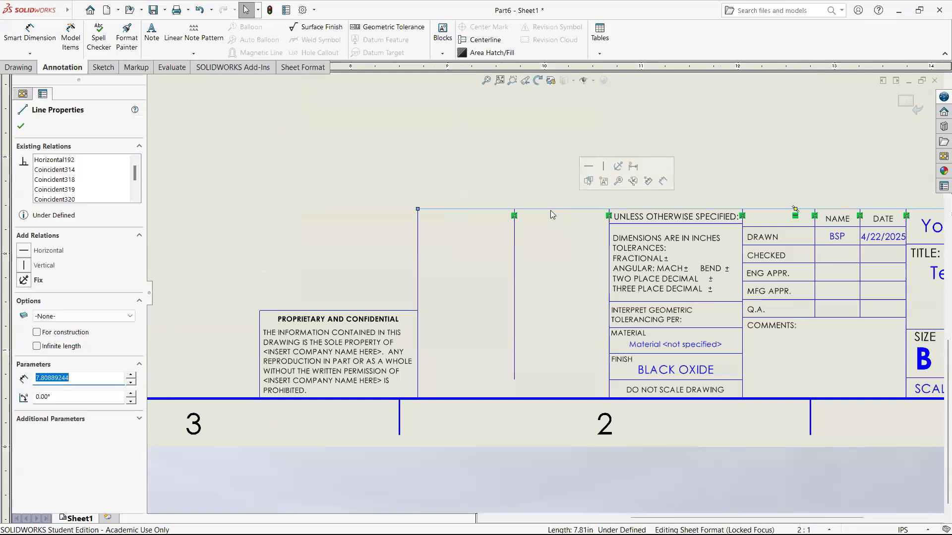
key("Delete")
left_click(515, 224)
key("Delete")
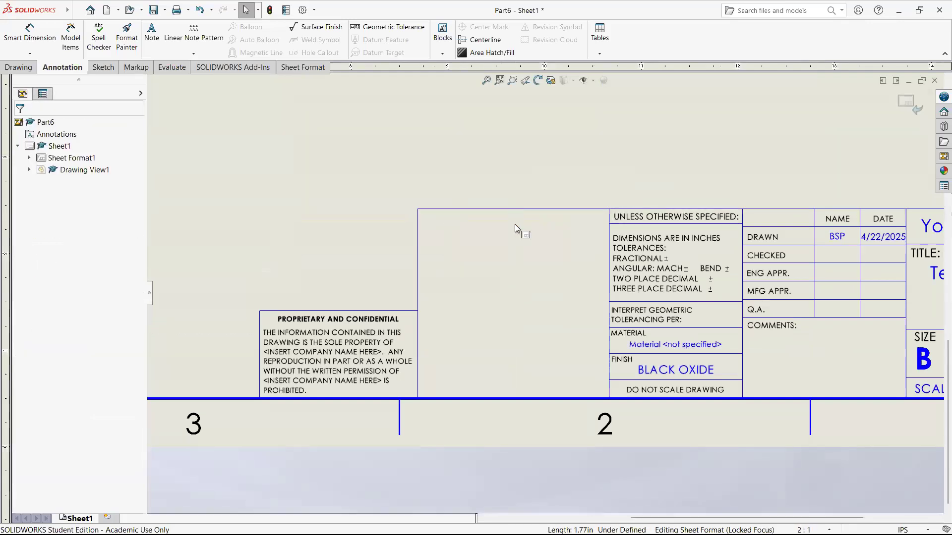
Step: Delete the application table's left border and shorten the title block's top line to the tolerance block's left edge
left_click(475, 210)
left_click_drag(419, 210, 444, 203)
left_click(441, 220)
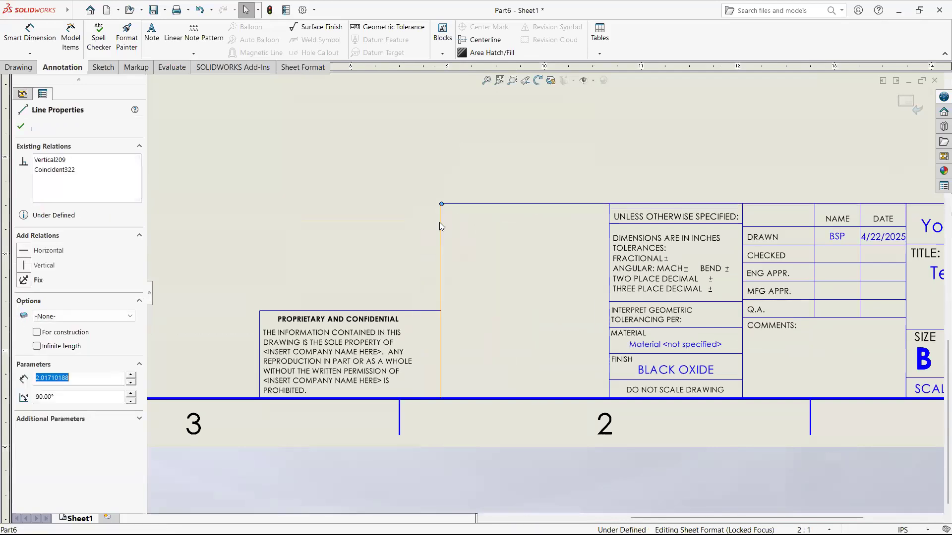
key("Delete")
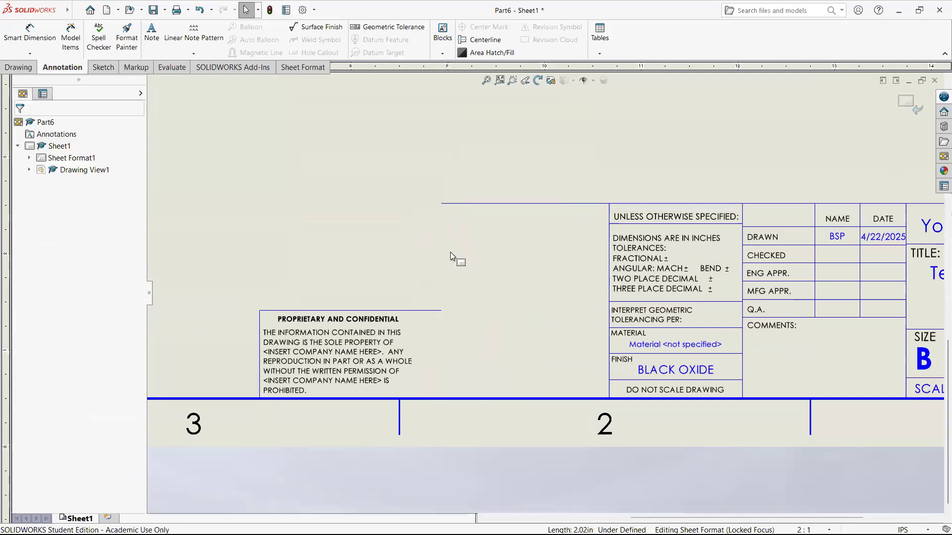
left_click(452, 205)
mouse_move(444, 204)
left_mouse_down()
mouse_move(603, 208)
mouse_move(620, 195)
mouse_move(617, 206)
mouse_move(467, 208)
mouse_move(465, 197)
mouse_move(442, 206)
mouse_move(609, 205)
left_mouse_up()
Step: Lower the title block's top line by moving its left endpoint at the tolerance block down to about Y 2.45 in
scroll(447, 256, "up", 4)
scroll(773, 268, "down", 5)
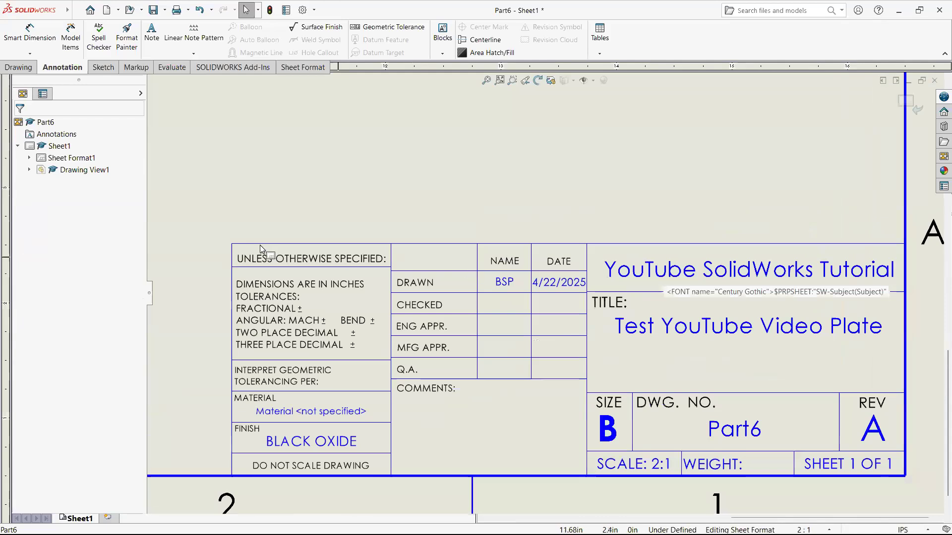
scroll(260, 246, "down", 2)
left_click(293, 249)
left_click(293, 252)
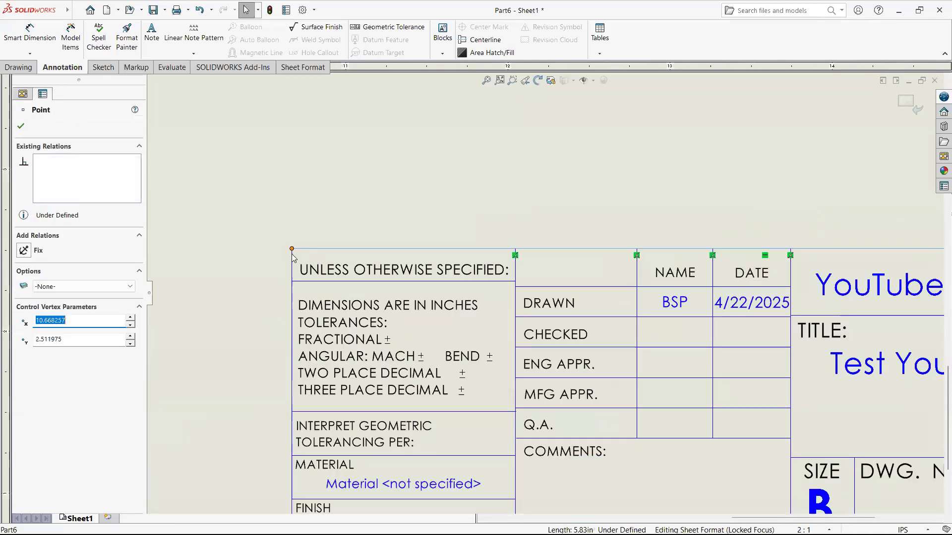
left_click_drag(292, 250, 292, 259)
key("z")
key("z")
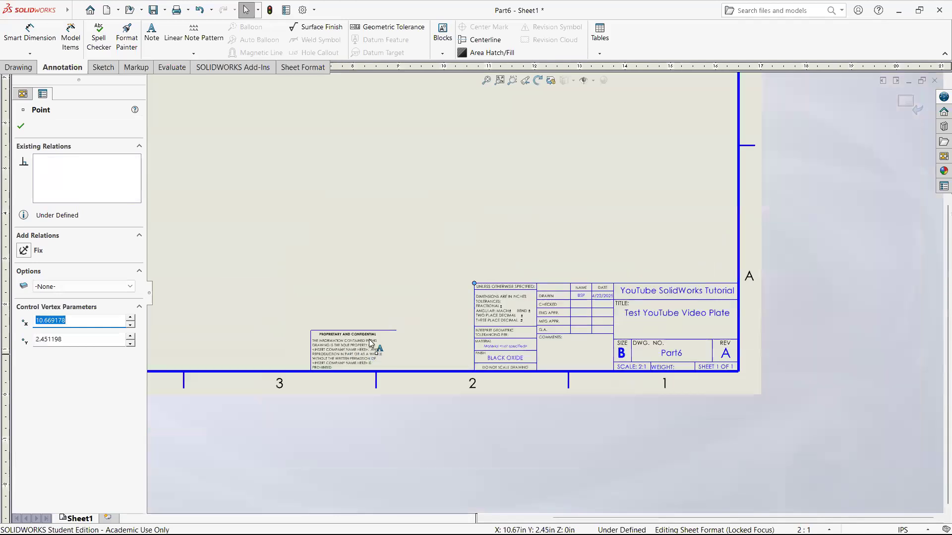
Step: Move the PROPRIETARY AND CONFIDENTIAL note over to just beside the tolerance block's left edge
scroll(369, 342, "down", 3)
scroll(453, 346, "up", 3)
scroll(496, 350, "down", 6)
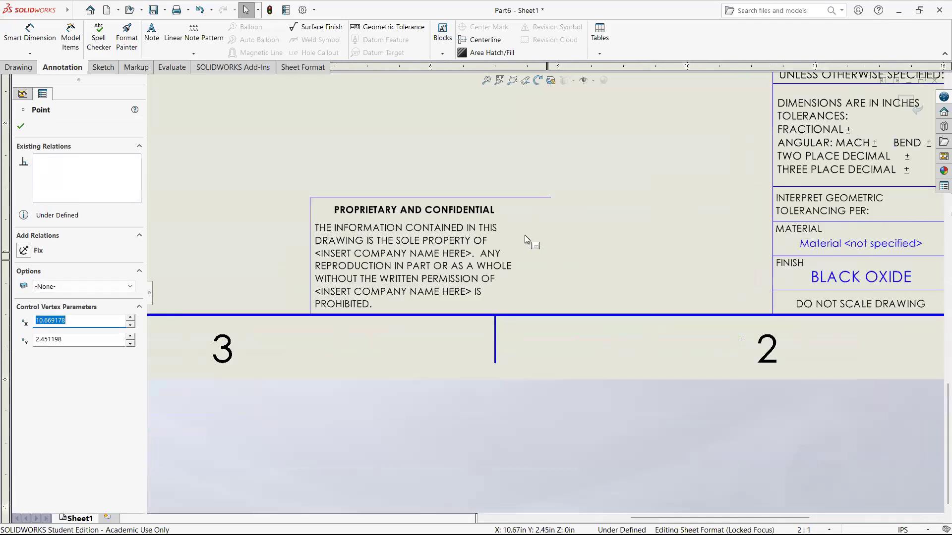
left_click(431, 216)
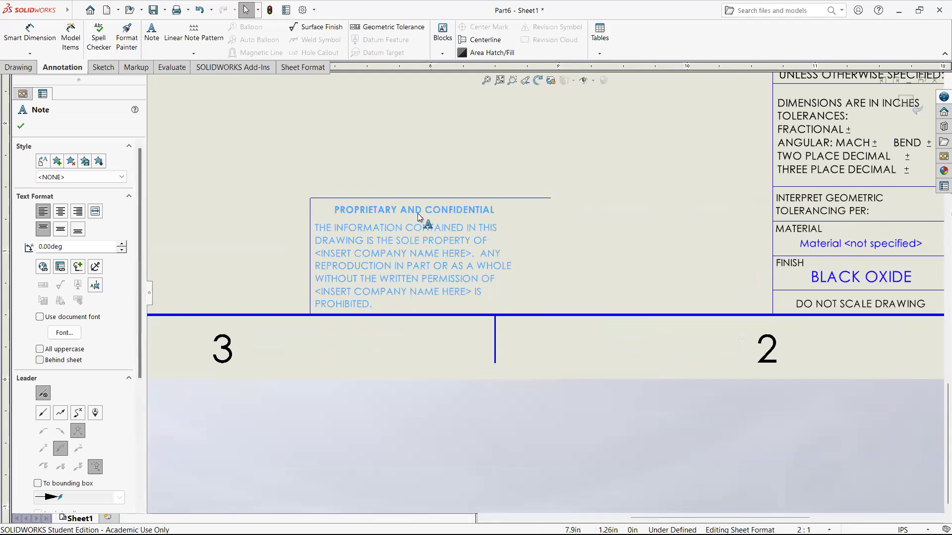
left_click_drag(407, 210, 656, 178)
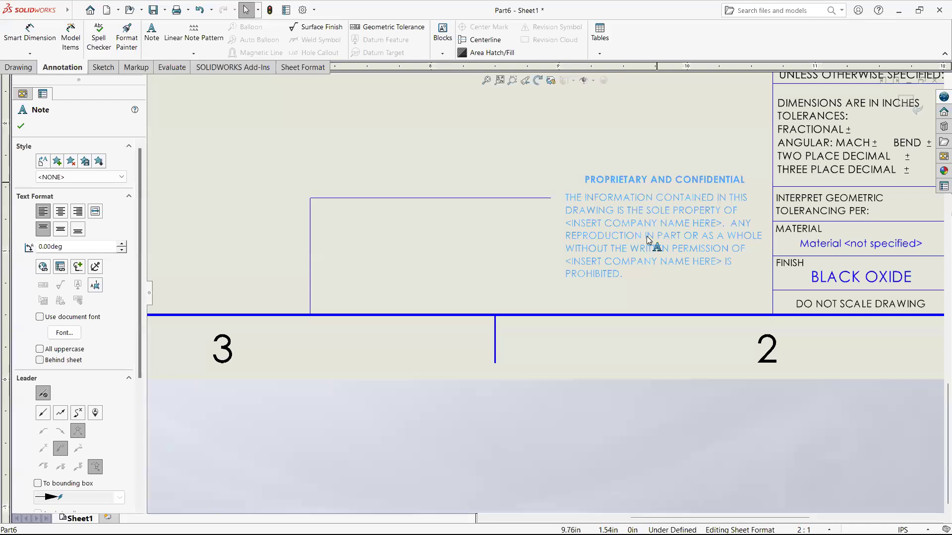
left_click_drag(668, 182, 673, 182)
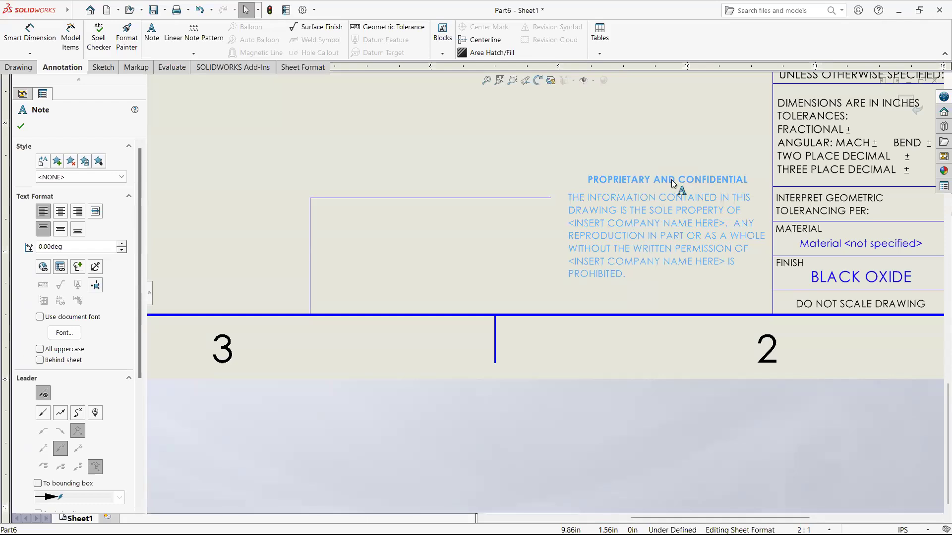
Step: Extend the proprietary box's top line to the tolerance block at about Y 1.71 in and move its left border beside the note
left_click(542, 199)
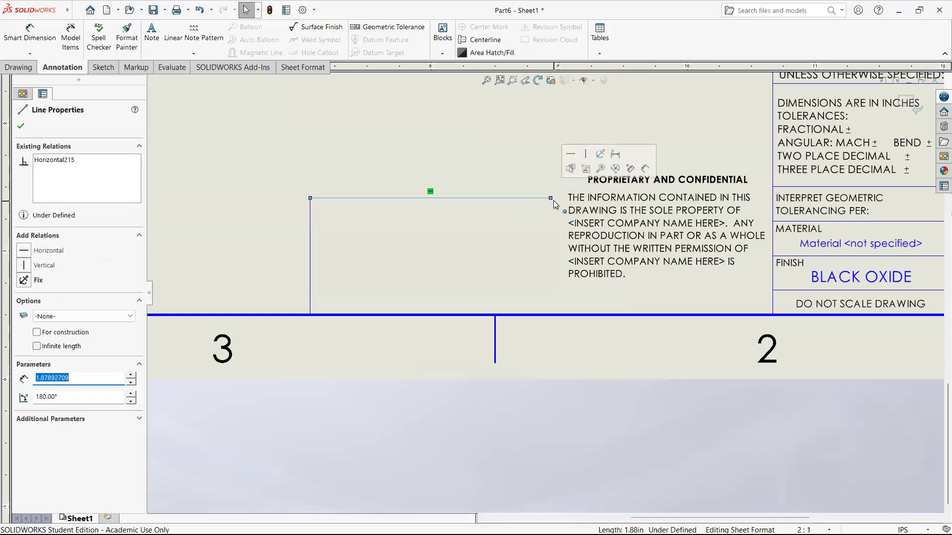
left_click_drag(551, 198, 773, 160)
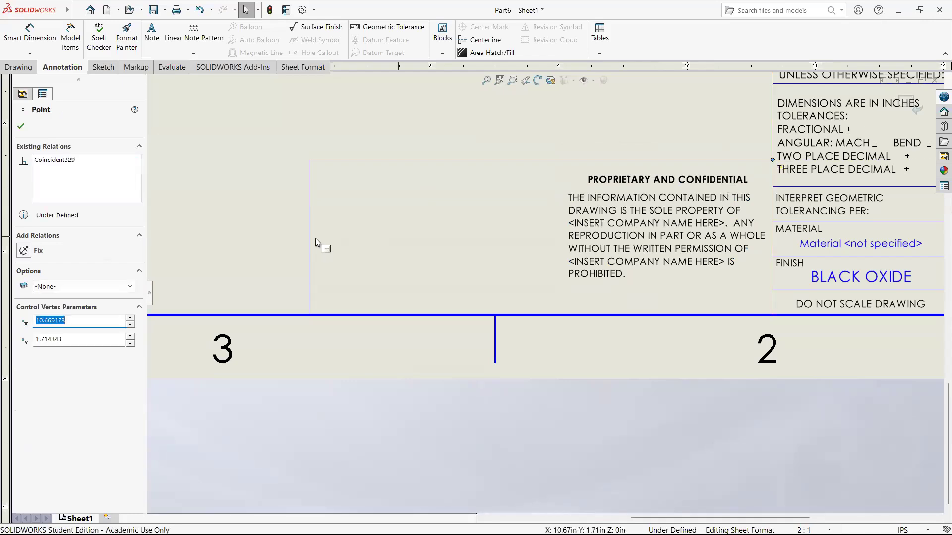
left_click_drag(313, 244, 553, 247)
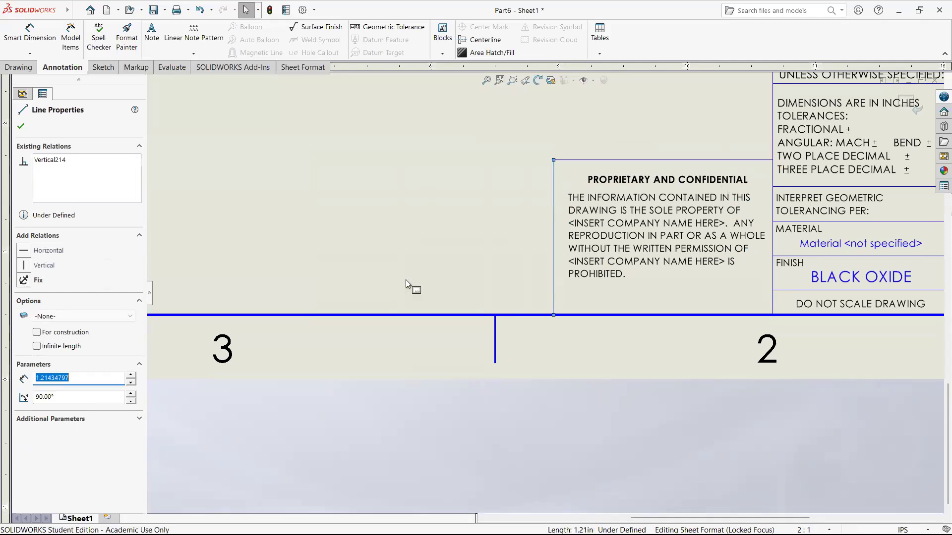
scroll(412, 285, "up", 8)
left_click(616, 385)
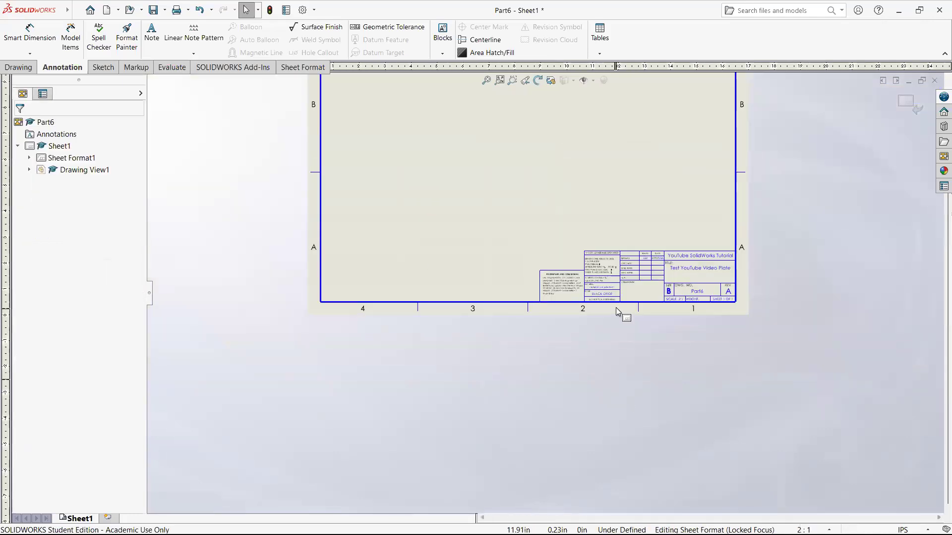
Step: Open the proprietary note's body text for editing
scroll(642, 275, "down", 3)
scroll(647, 277, "down", 3)
scroll(540, 274, "down", 2)
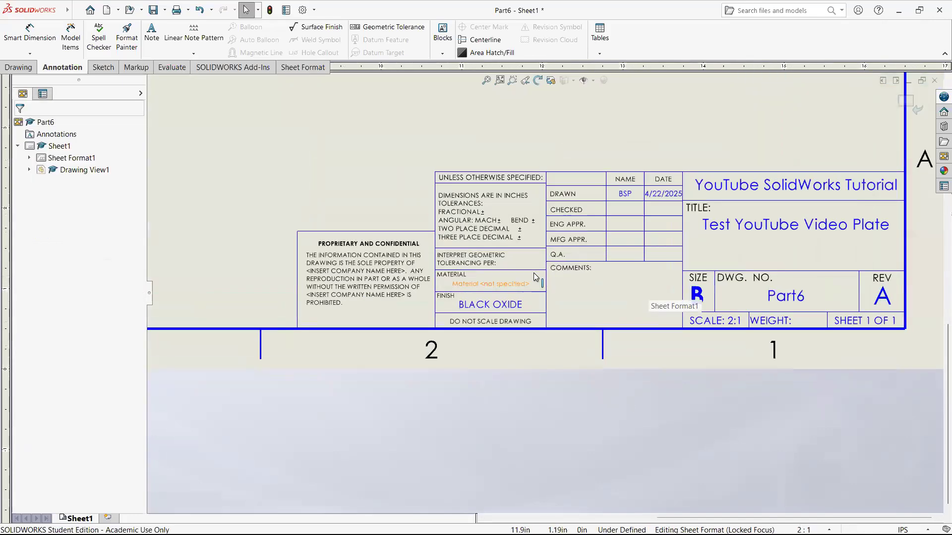
scroll(629, 256, "up", 4)
scroll(281, 323, "down", 4)
scroll(282, 323, "down", 3)
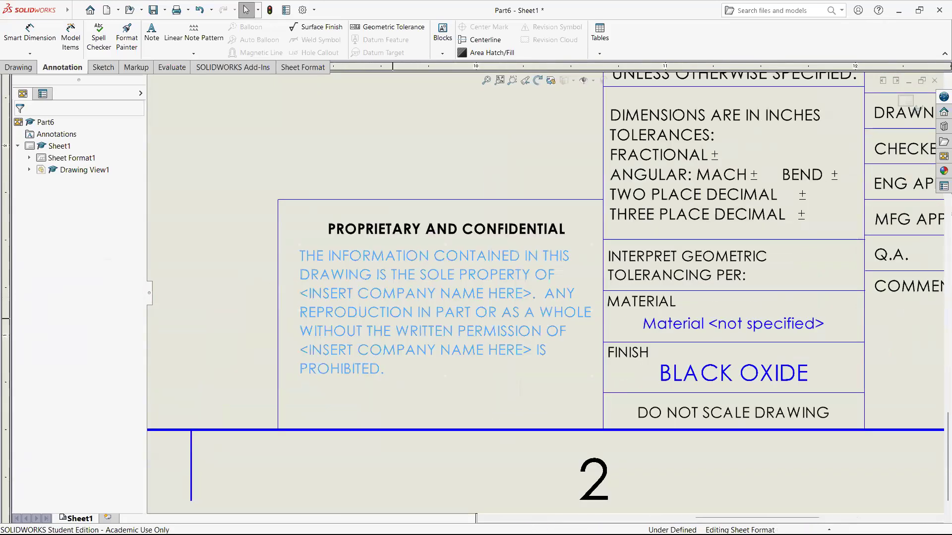
double_click(427, 296)
left_click(485, 295)
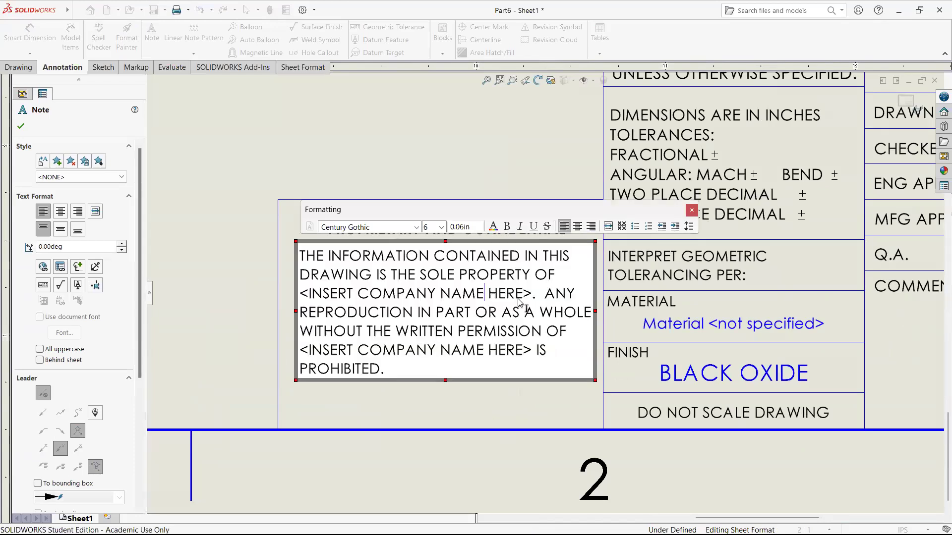
left_click_drag(533, 296, 303, 304)
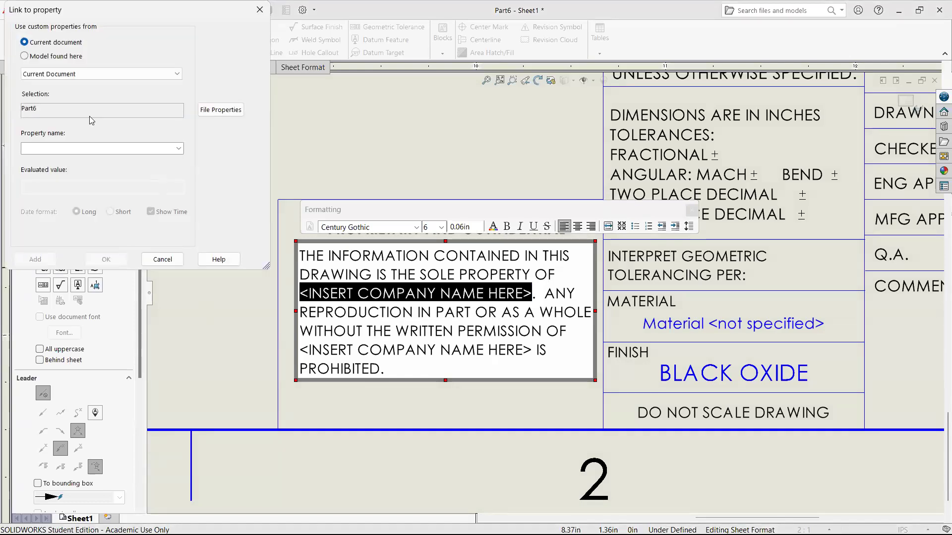
left_click(40, 56)
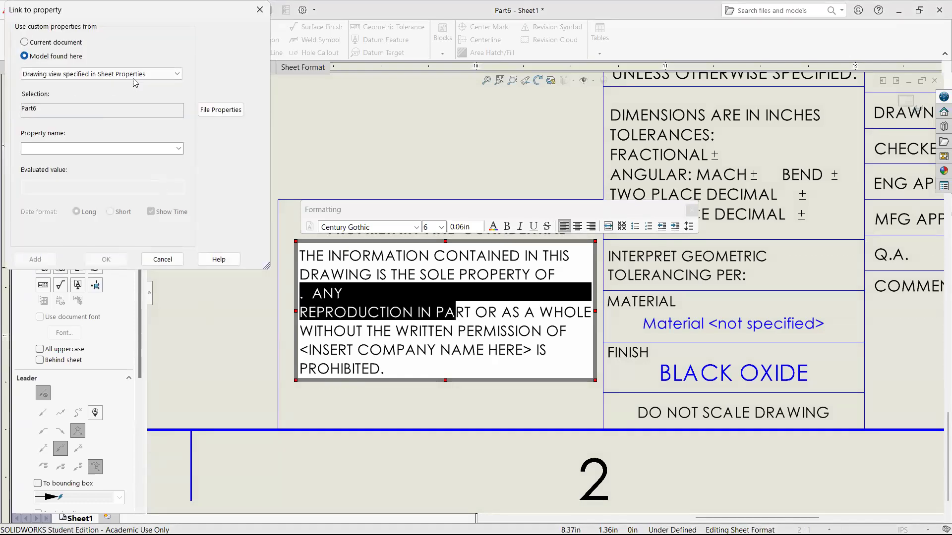
left_click(178, 148)
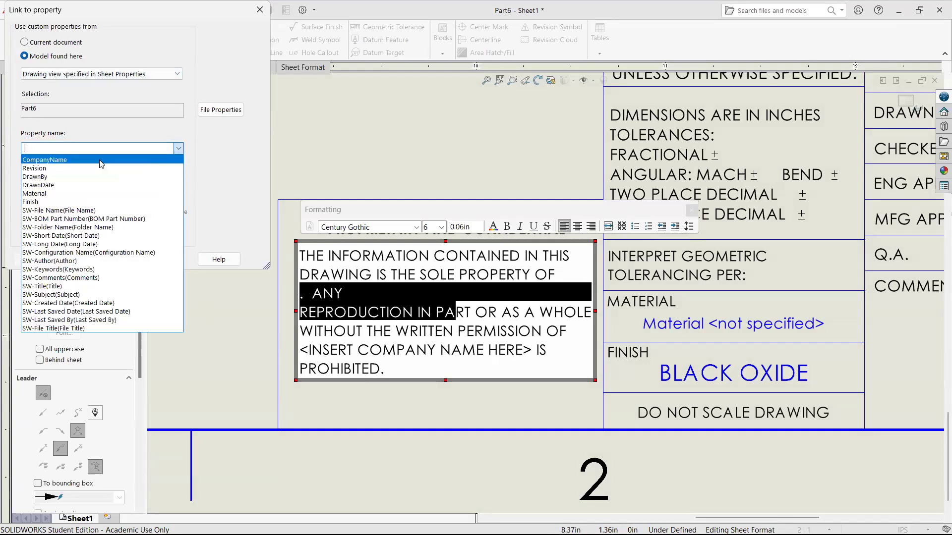
left_click(100, 164)
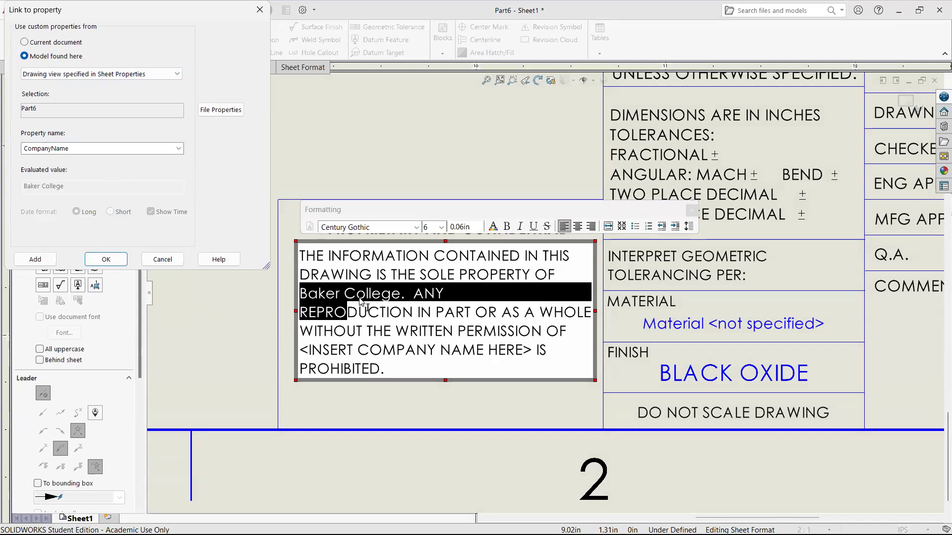
left_click(397, 351)
left_click(532, 353)
left_click_drag(532, 354, 299, 352)
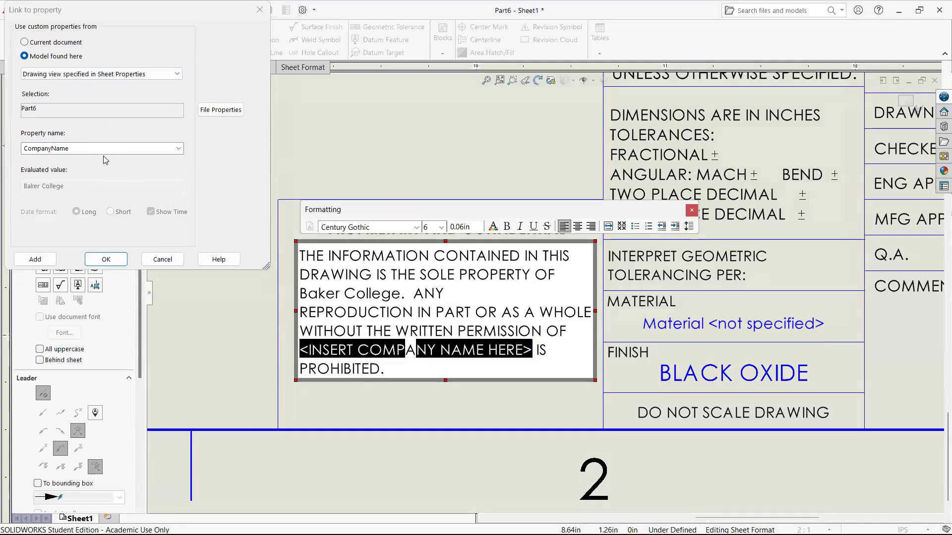
left_click(163, 259)
left_click(449, 343)
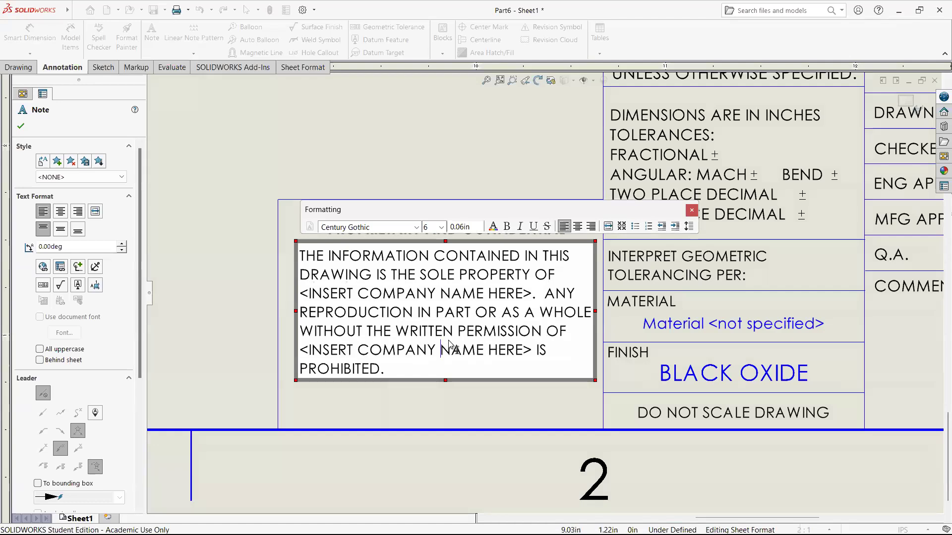
left_click_drag(532, 354, 299, 352)
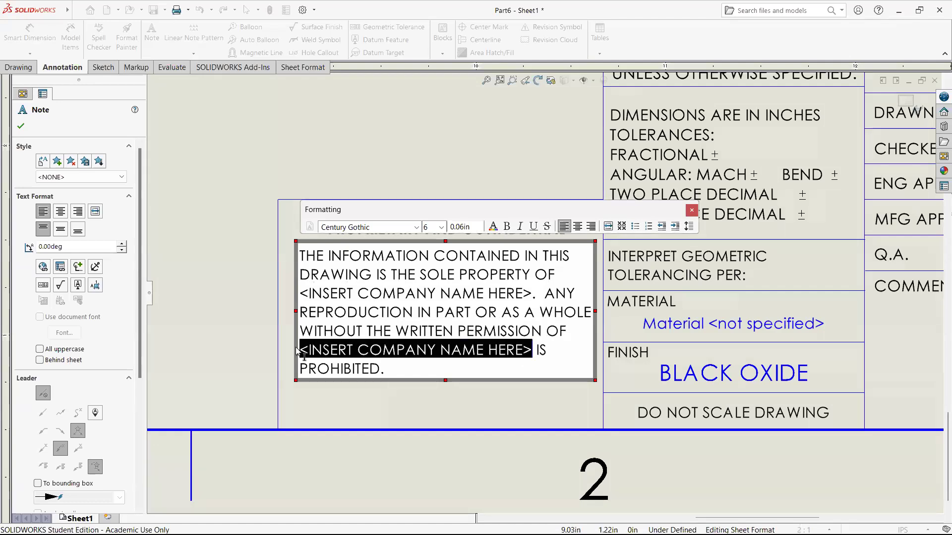
Step: Replace the first <INSERT COMPANY NAME HERE> placeholder with a link to the model's CompanyName property
left_click(503, 295)
left_click_drag(533, 294, 234, 300)
left_click(60, 267)
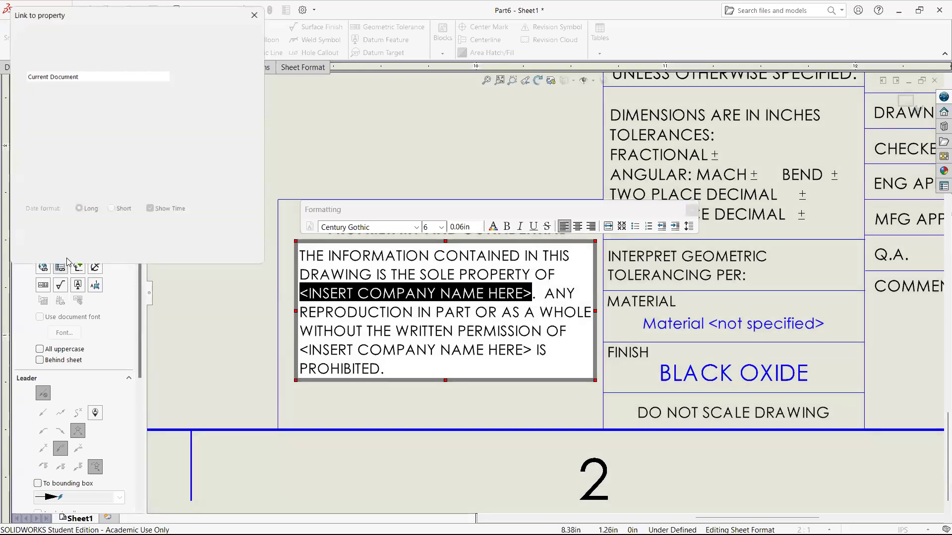
left_click(77, 57)
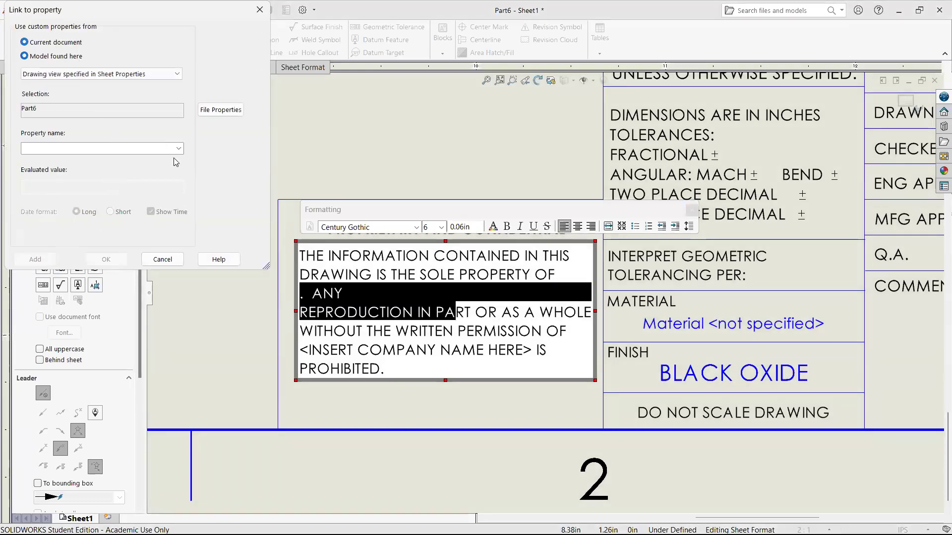
left_click(178, 149)
left_click(76, 159)
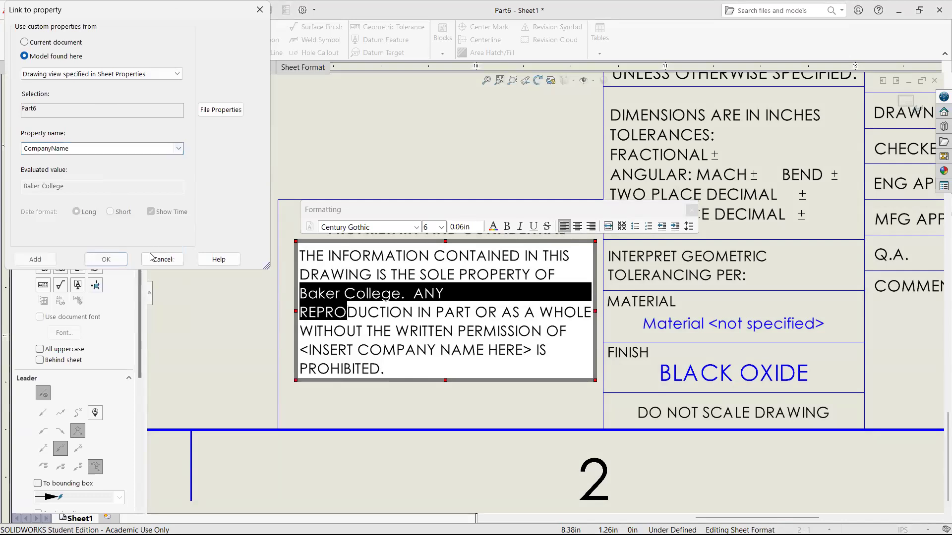
left_click(109, 259)
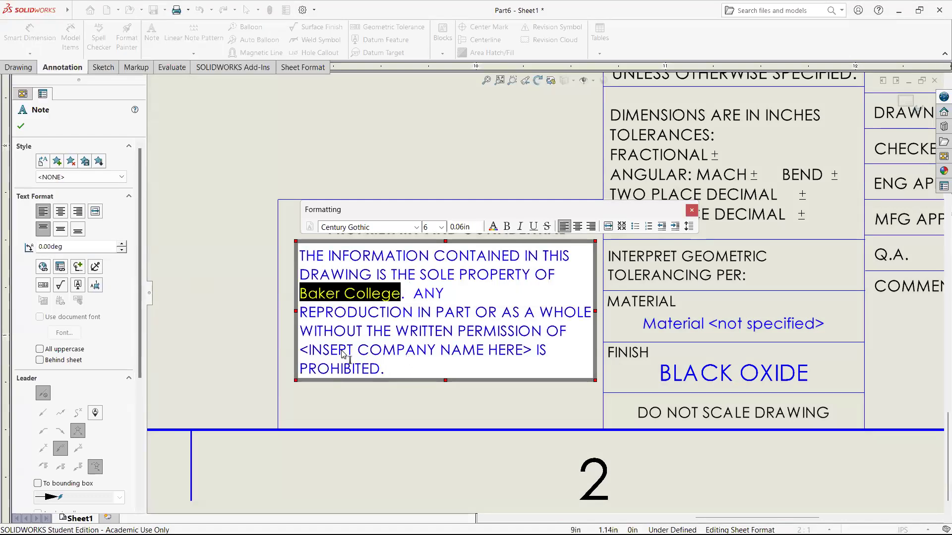
Step: Replace the second <INSERT COMPANY NAME HERE> placeholder with a link to the model's CompanyName property
left_click_drag(301, 351, 533, 354)
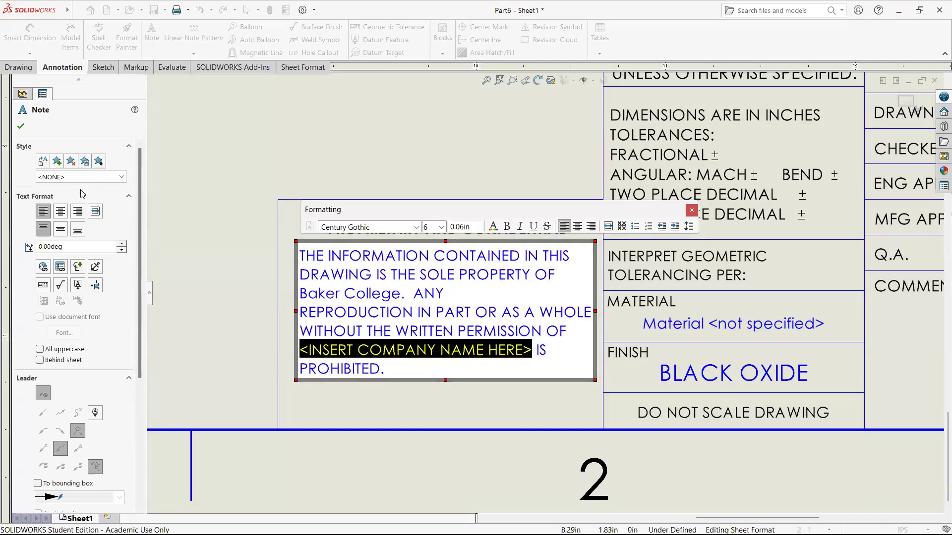
left_click(61, 267)
left_click(52, 59)
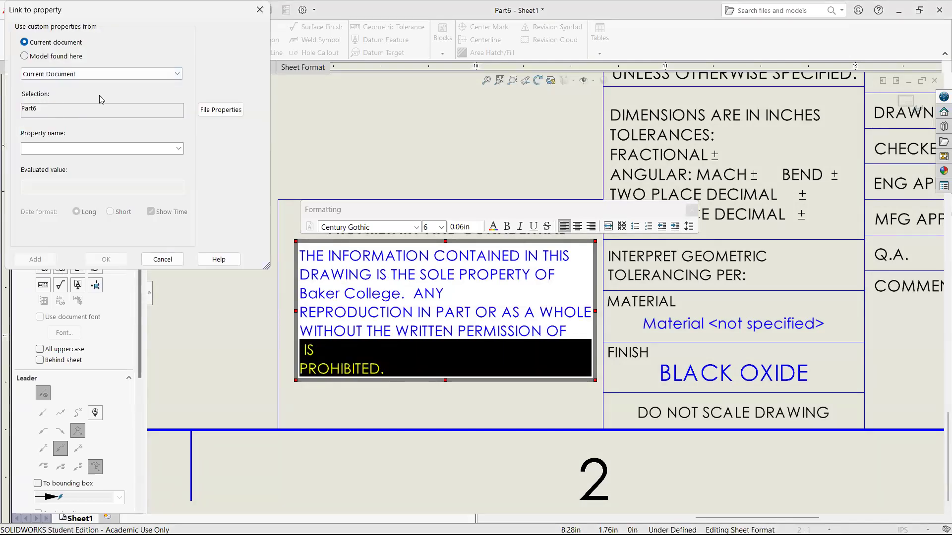
left_click(178, 149)
left_click(92, 160)
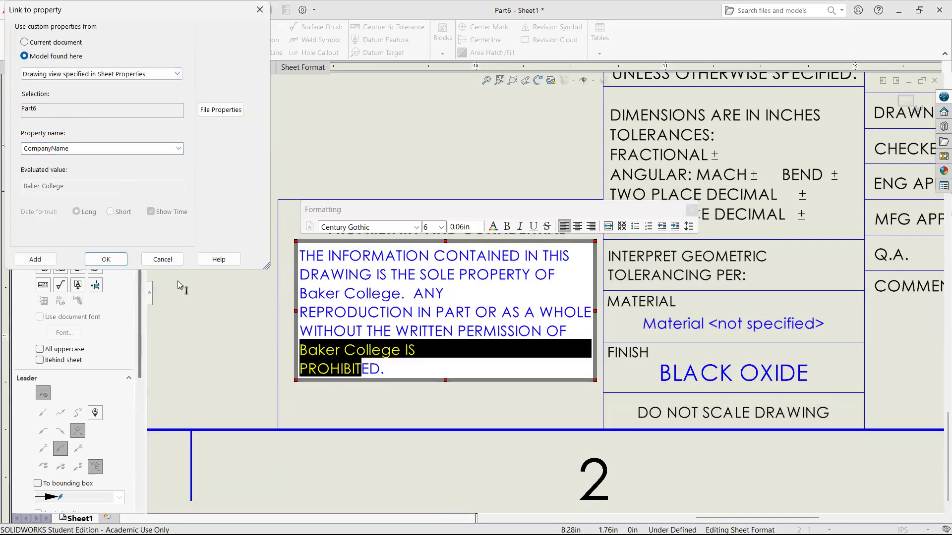
left_click(105, 259)
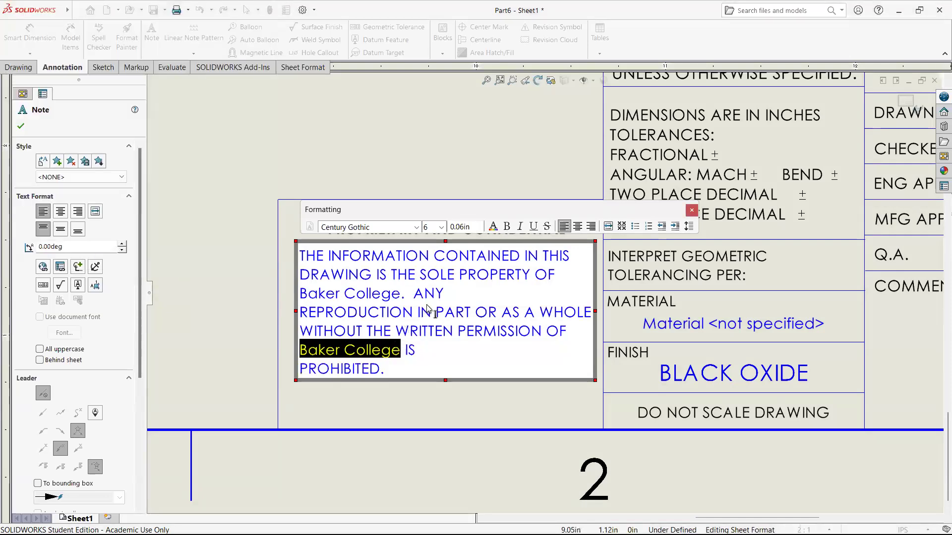
Step: Remove the note's line breaks after "ANY", "WRITTEN PERMISSION OF" and "CONTAINED IN THIS"
left_click(439, 350)
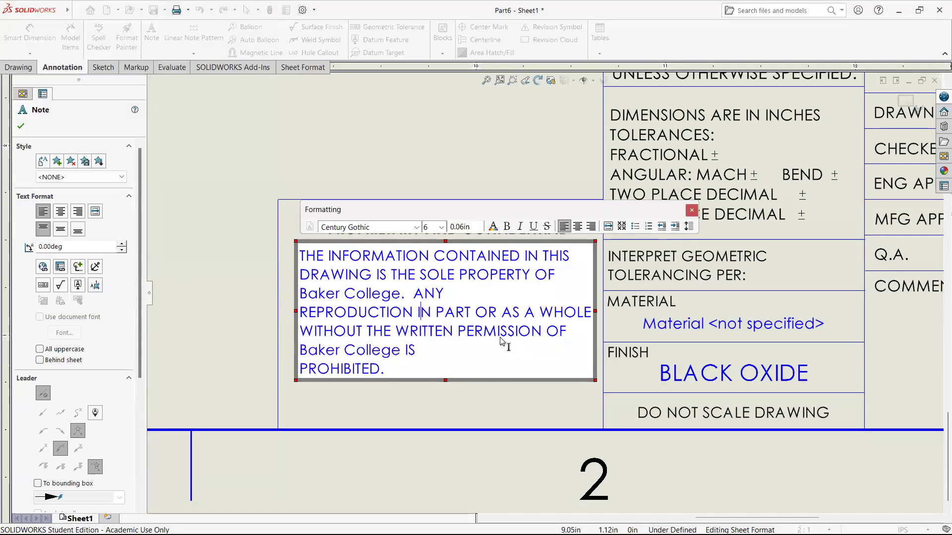
left_click(471, 301)
key("Delete")
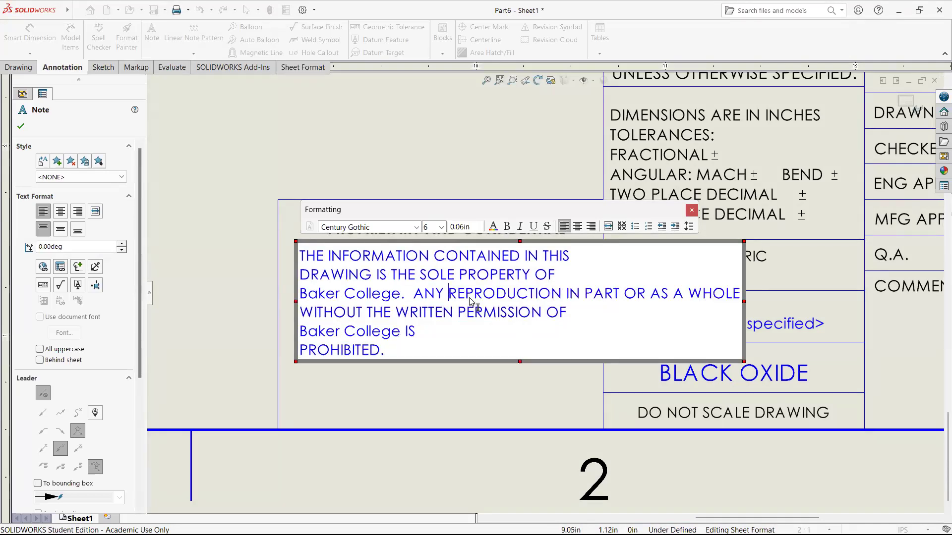
left_click(564, 317)
key("Delete")
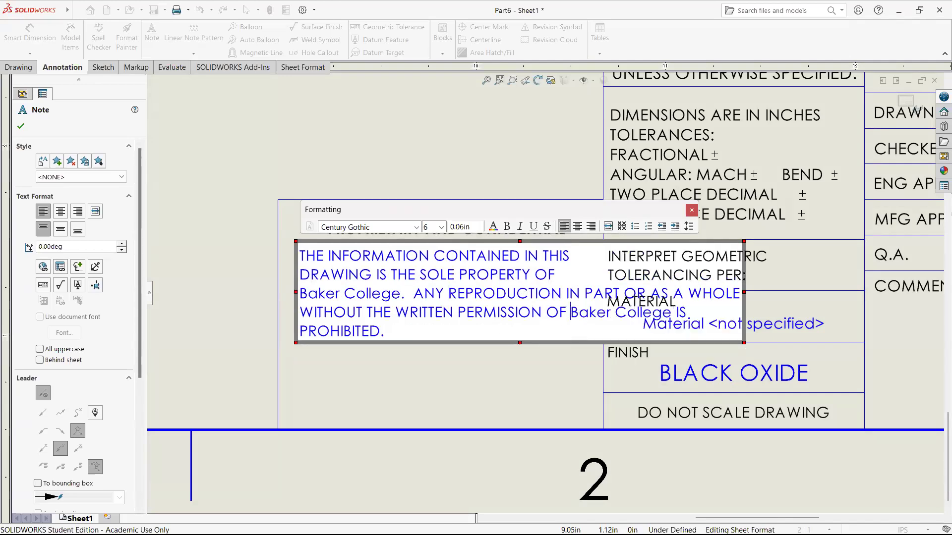
left_click(582, 260)
key("Delete")
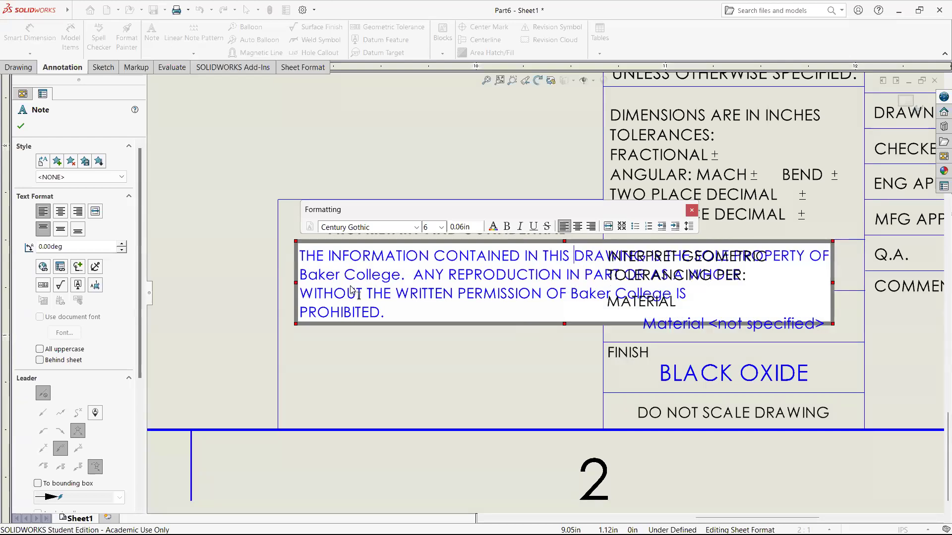
Step: Fit the note's text box width between the proprietary box's side borders and remove the line break after "AS A WHOLE"
left_click_drag(833, 283, 597, 346)
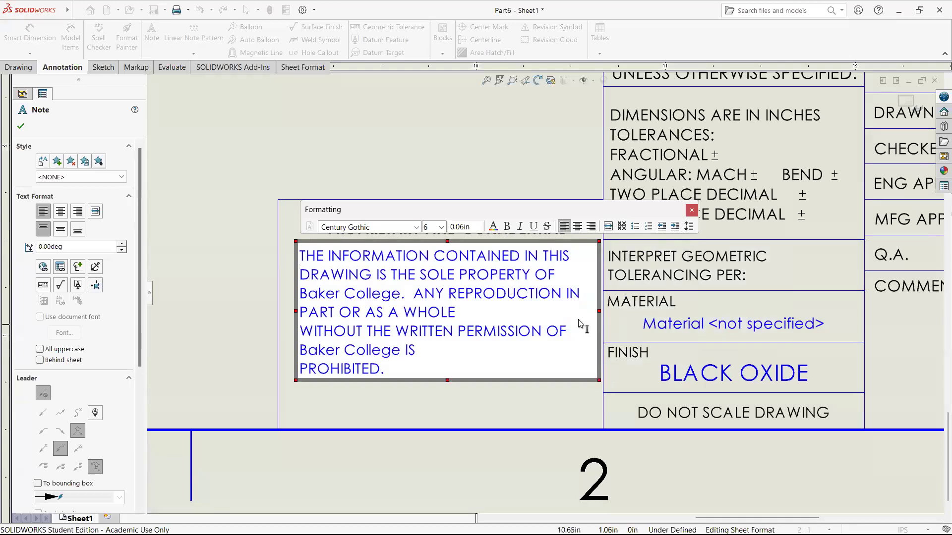
left_click_drag(296, 311, 287, 311)
left_click(455, 316)
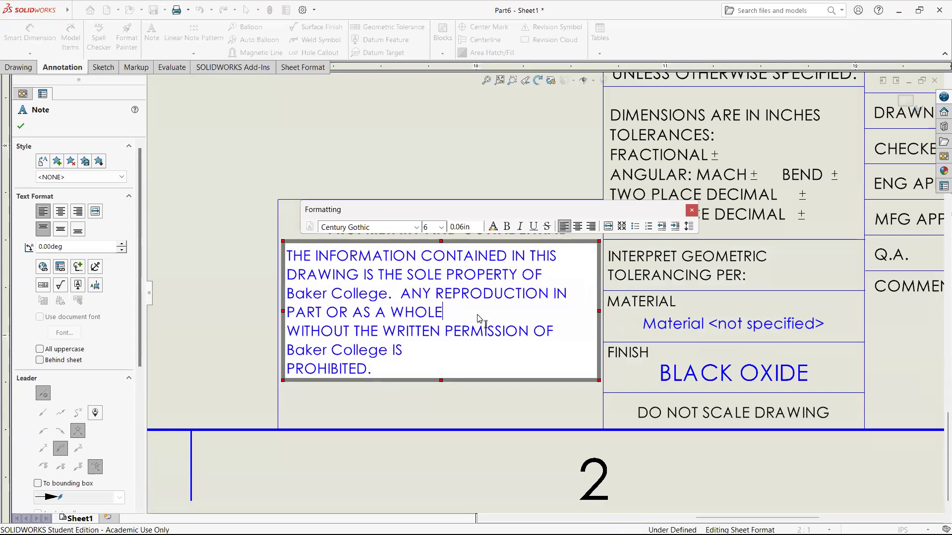
key("Delete")
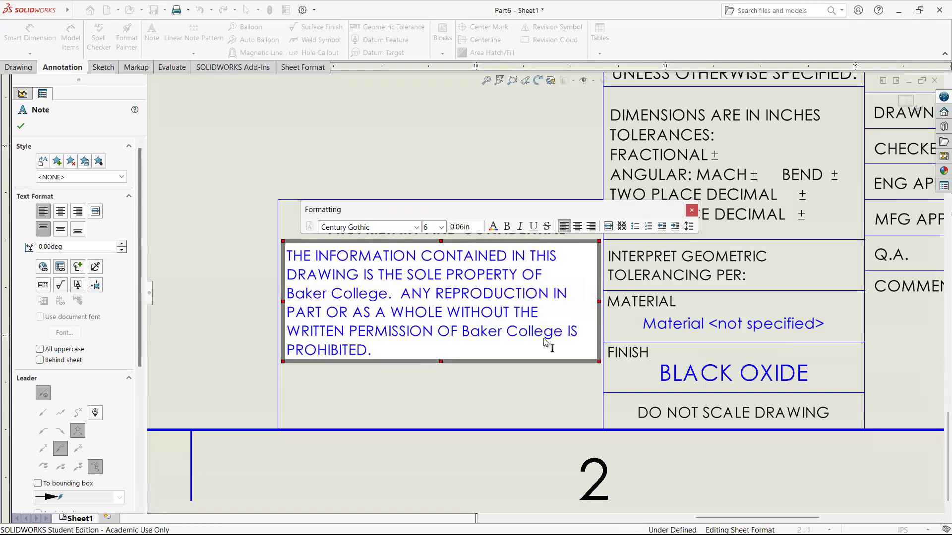
Step: Remove the line break before "PROHIBITED." and stretch the note's text box down to the sheet border
left_click(585, 338)
key("BackSpace")
key("Delete")
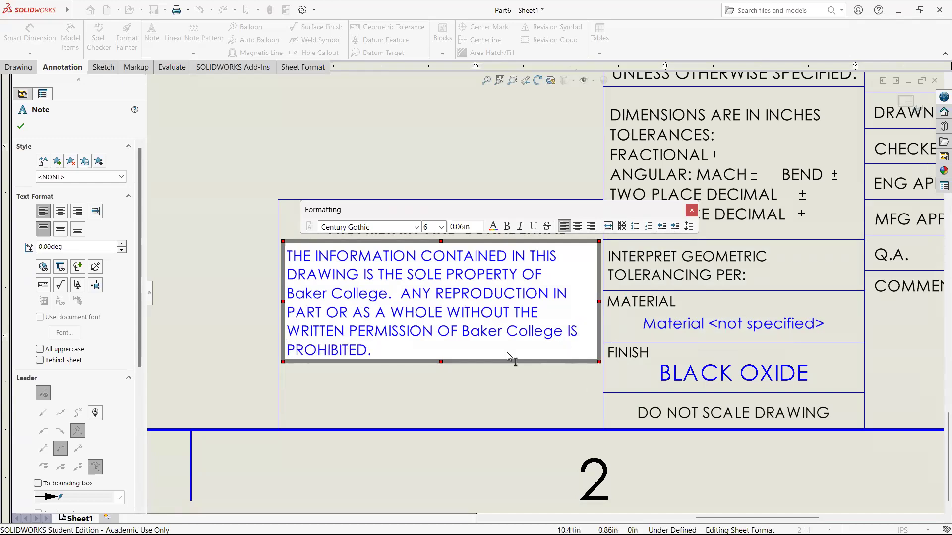
left_click_drag(441, 362, 441, 426)
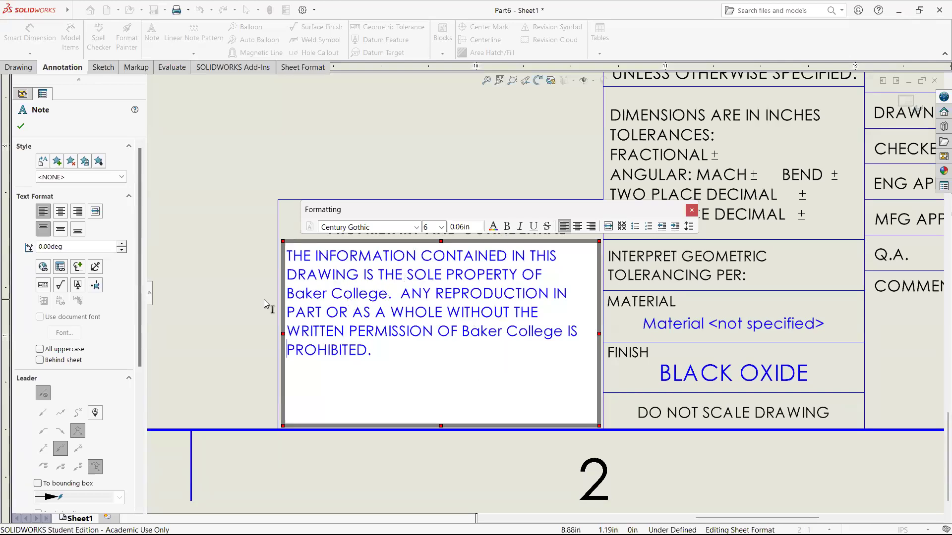
Step: Finish editing the proprietary note and leave sheet format editing to return to the drawing sheet
left_click(231, 302)
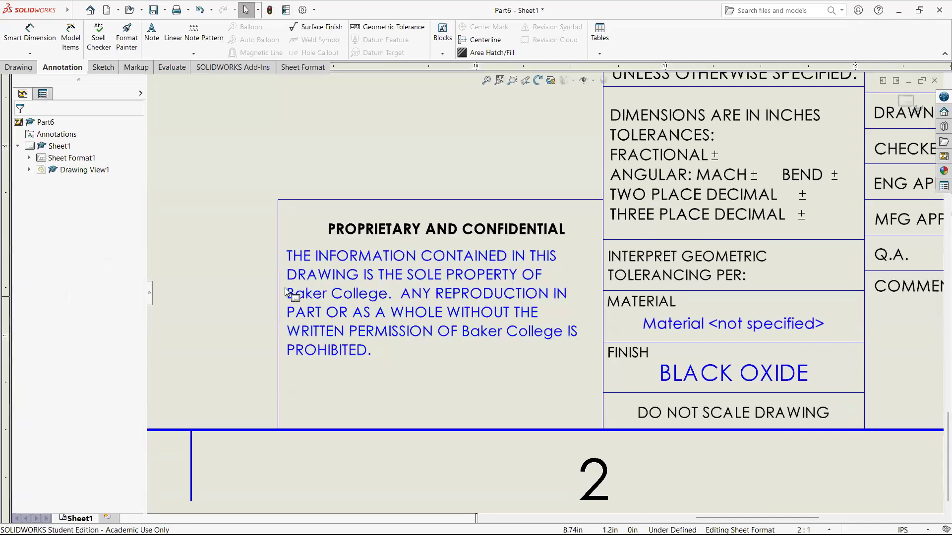
scroll(402, 311, "up", 6)
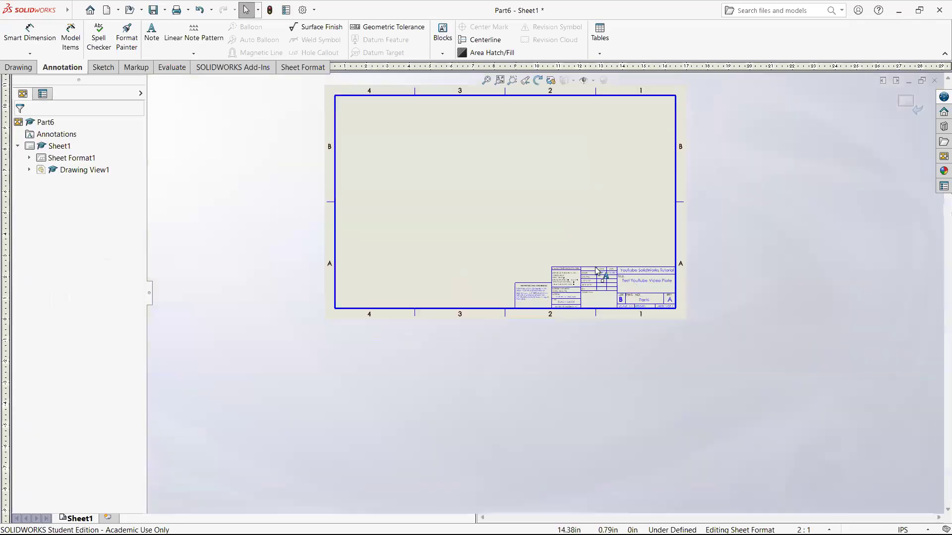
scroll(589, 271, "down", 4)
scroll(567, 272, "down", 1)
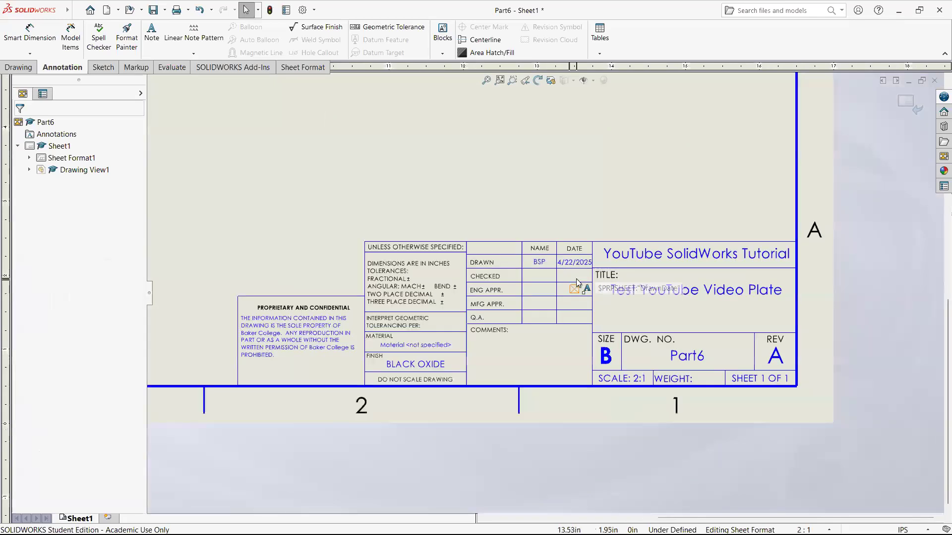
scroll(619, 270, "down", 1)
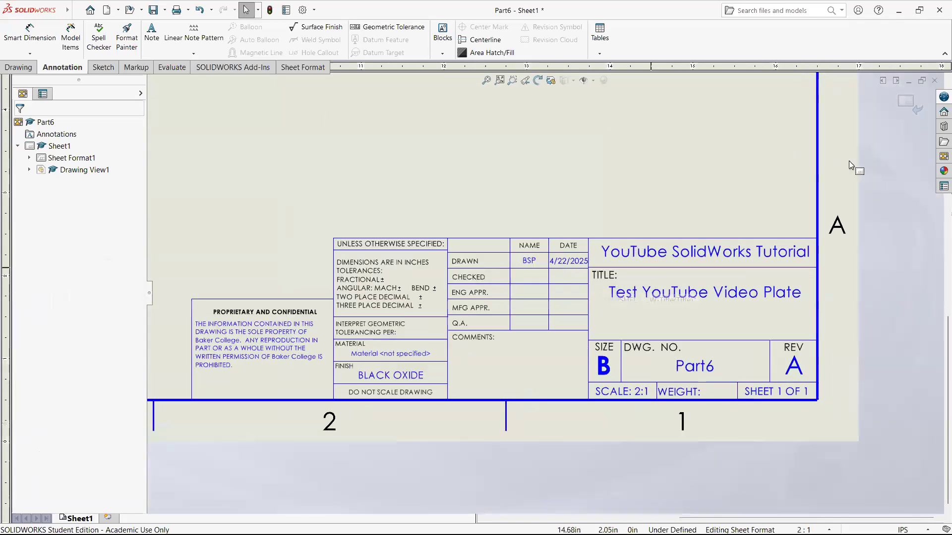
left_click(916, 110)
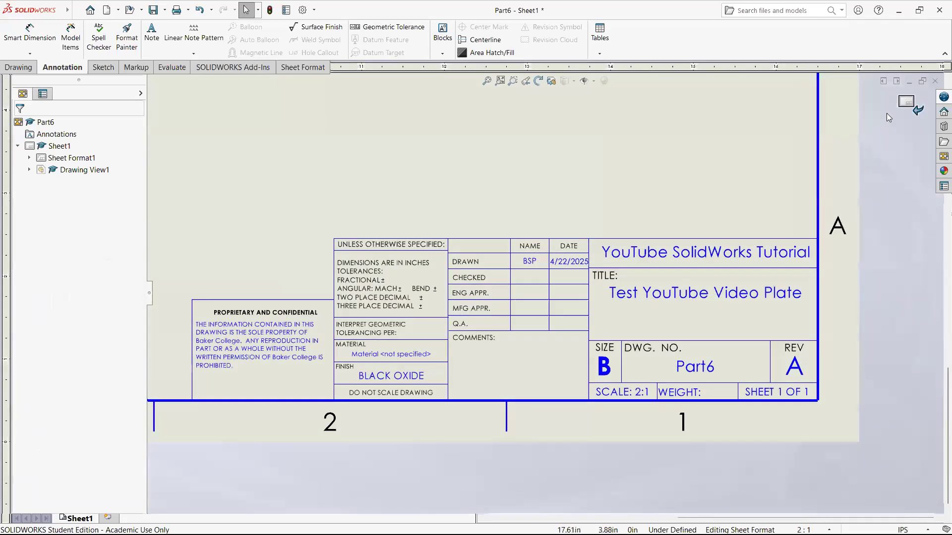
Step: Save the sheet format to the sheetformat folder, prefixing the file name "b - landscape.slddrt" with the author's surname and " - "
right_click(75, 164)
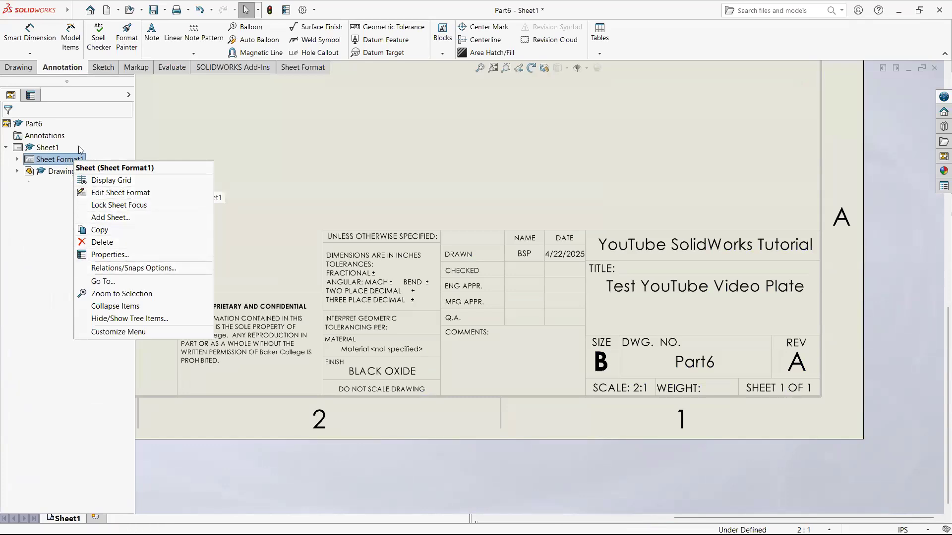
left_click(47, 163)
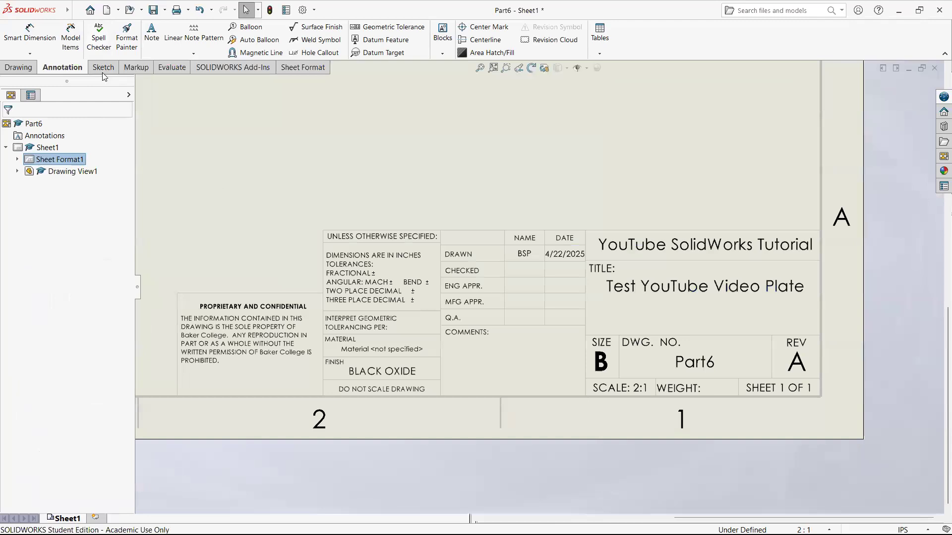
left_click(76, 14)
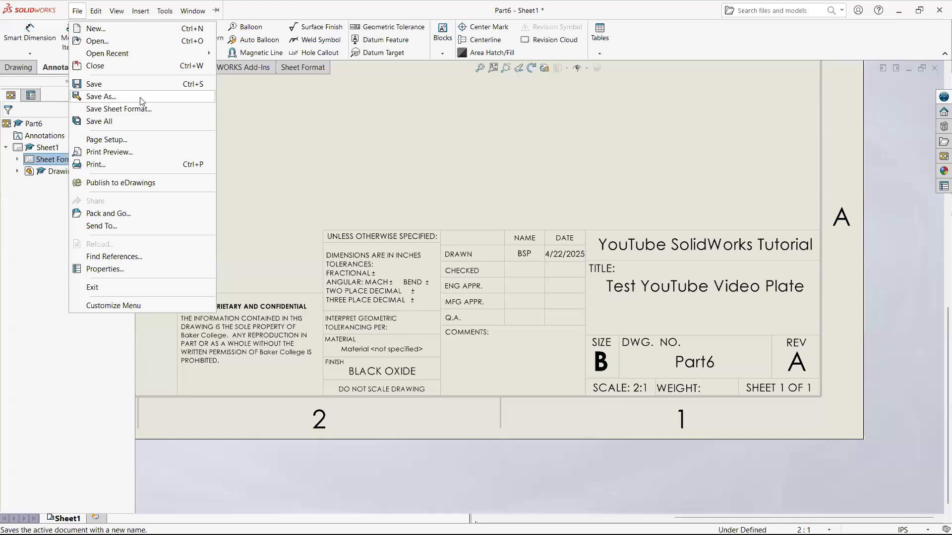
left_click(113, 110)
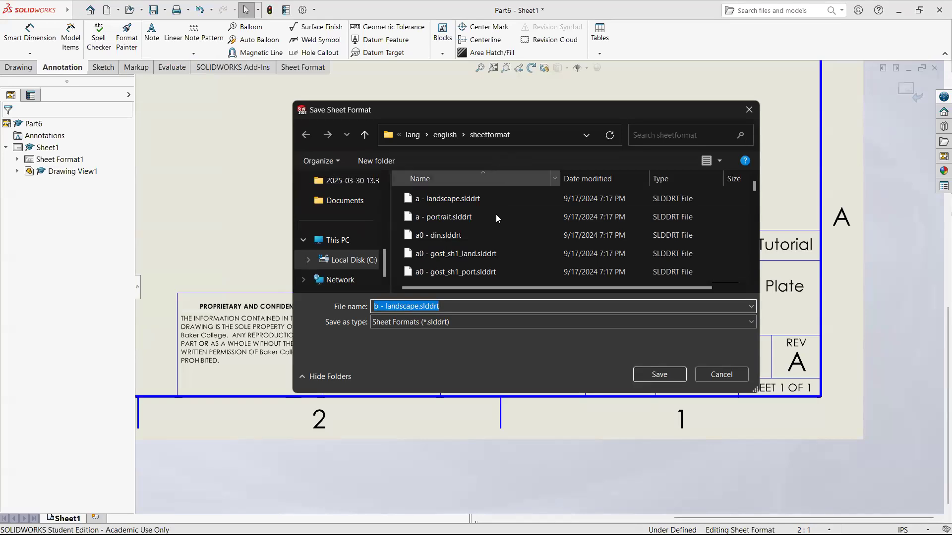
scroll(487, 219, "down", 4)
scroll(487, 215, "down", 3)
scroll(486, 214, "up", 7)
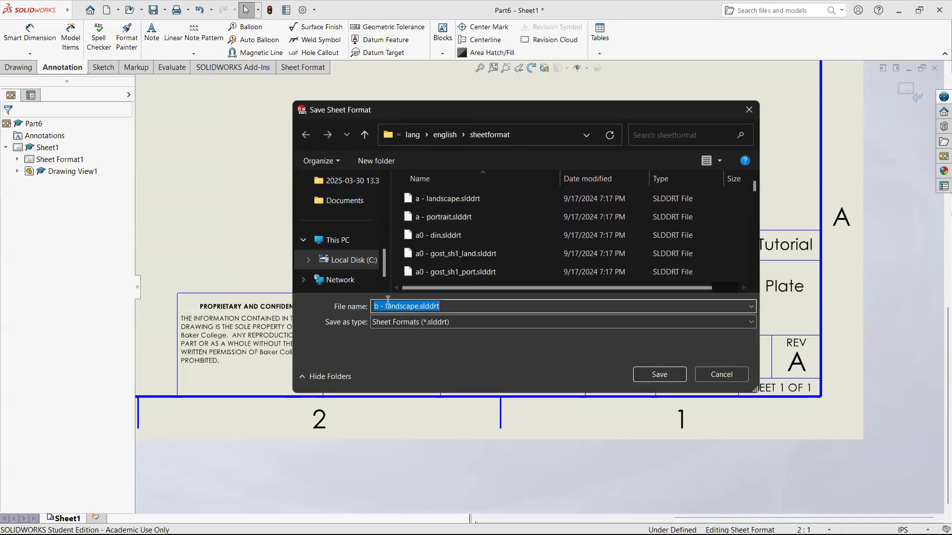
left_click(374, 306)
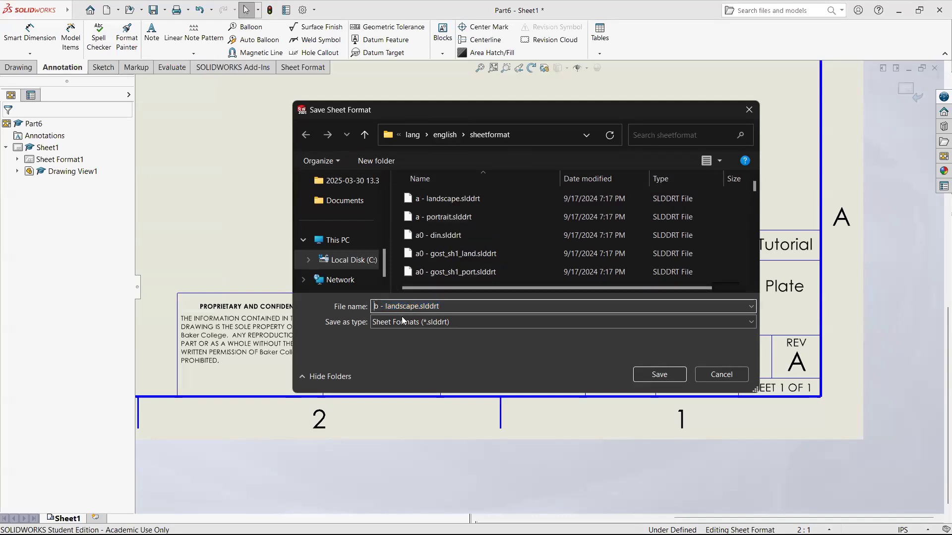
type("Peirson")
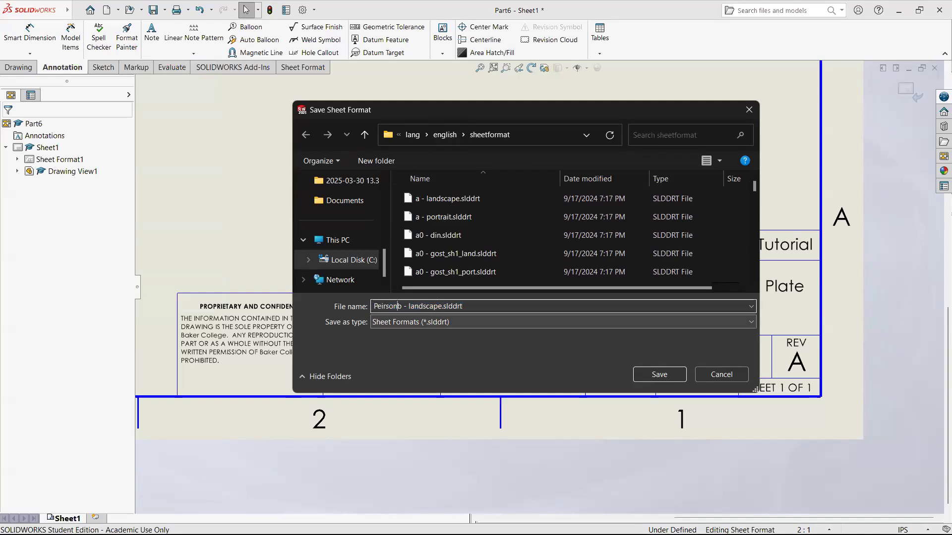
type(" -")
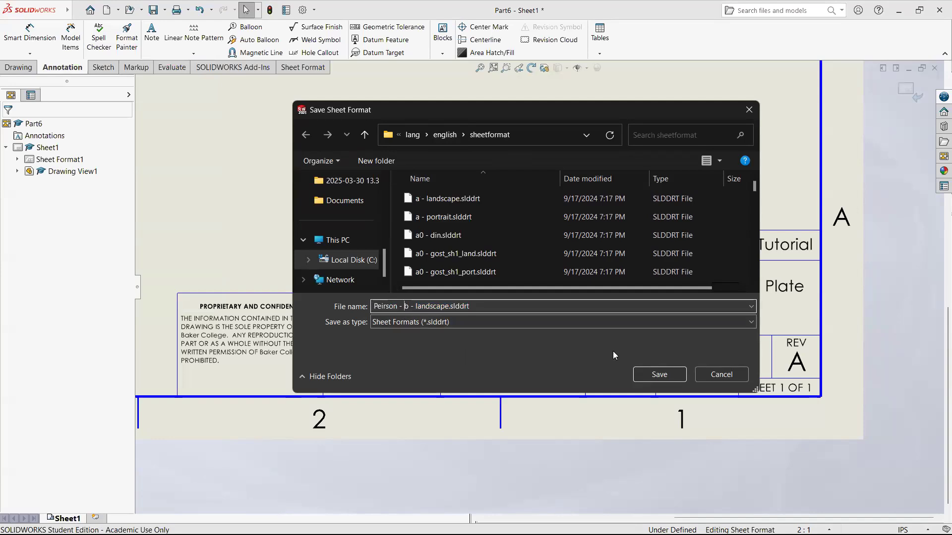
left_click(663, 375)
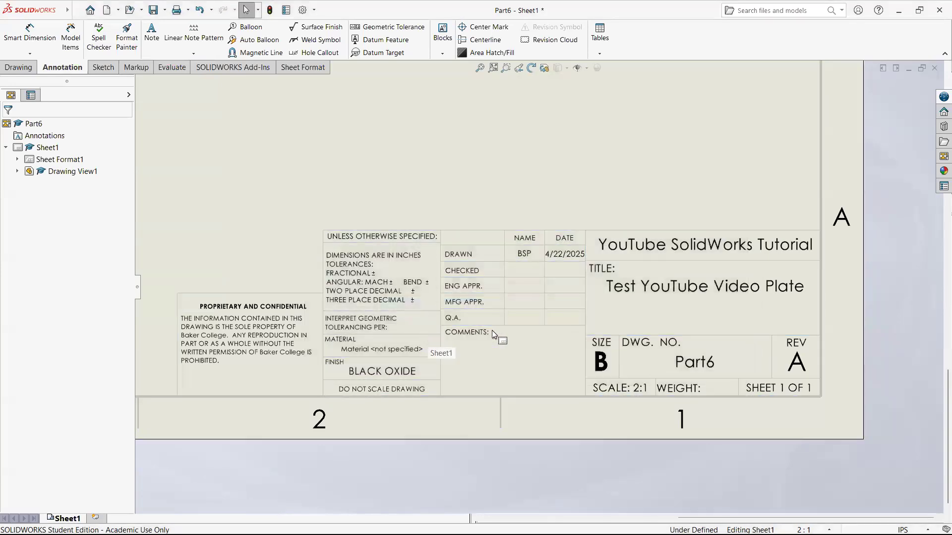
Step: Fit the whole sheet in view and close the drawing without saving its changes
key("f")
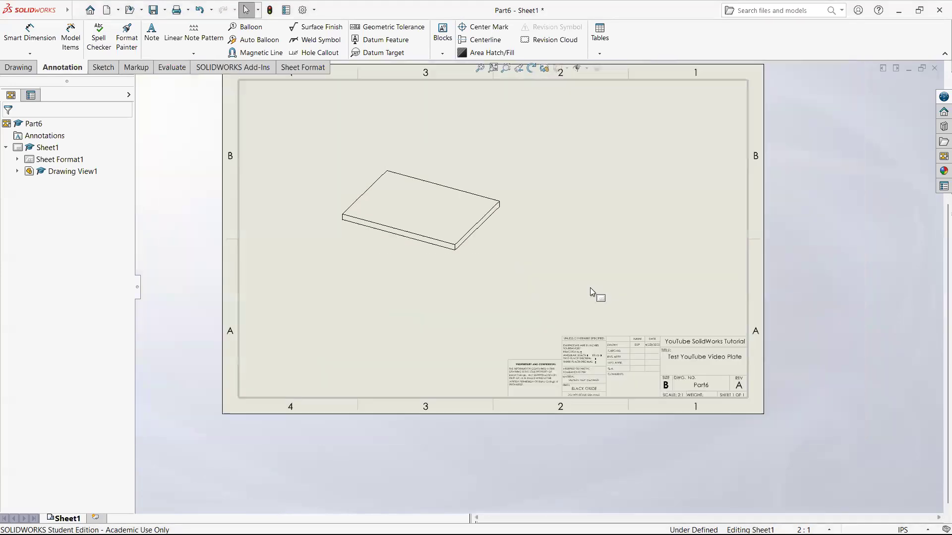
left_click(936, 69)
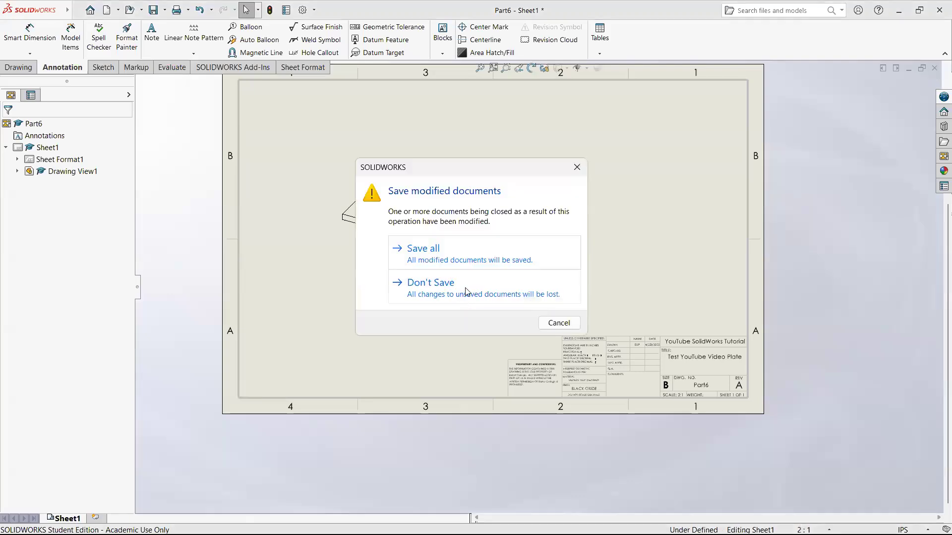
left_click(466, 289)
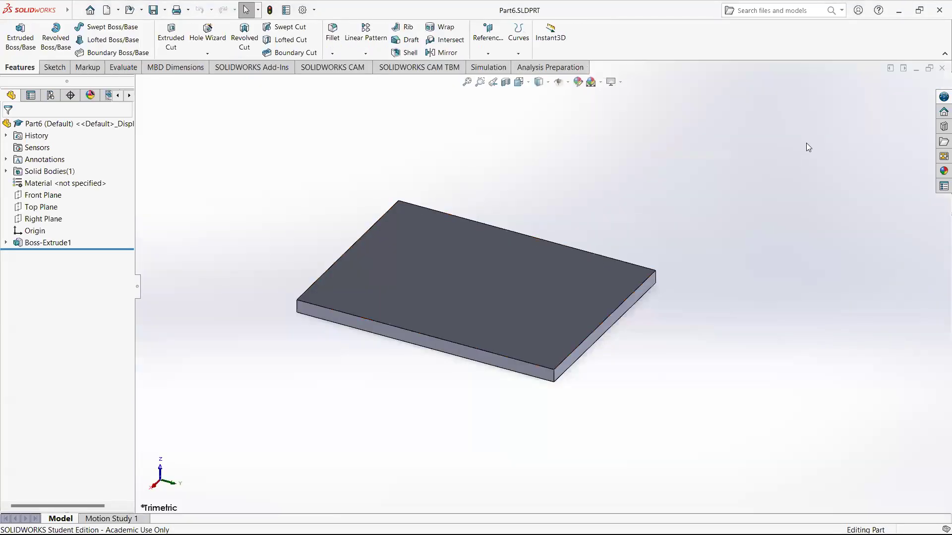
Step: Make a new drawing from the plate part using the Drawing template
left_click(119, 10)
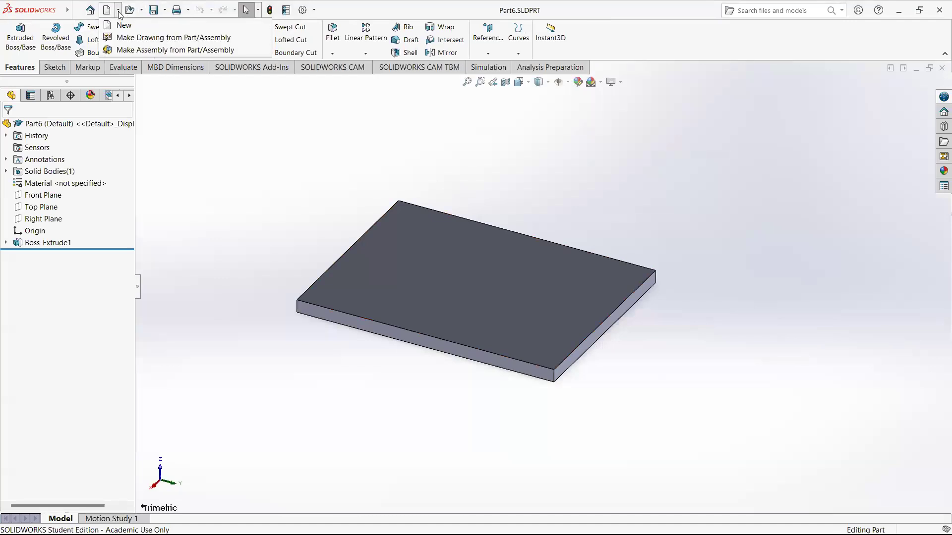
left_click(144, 40)
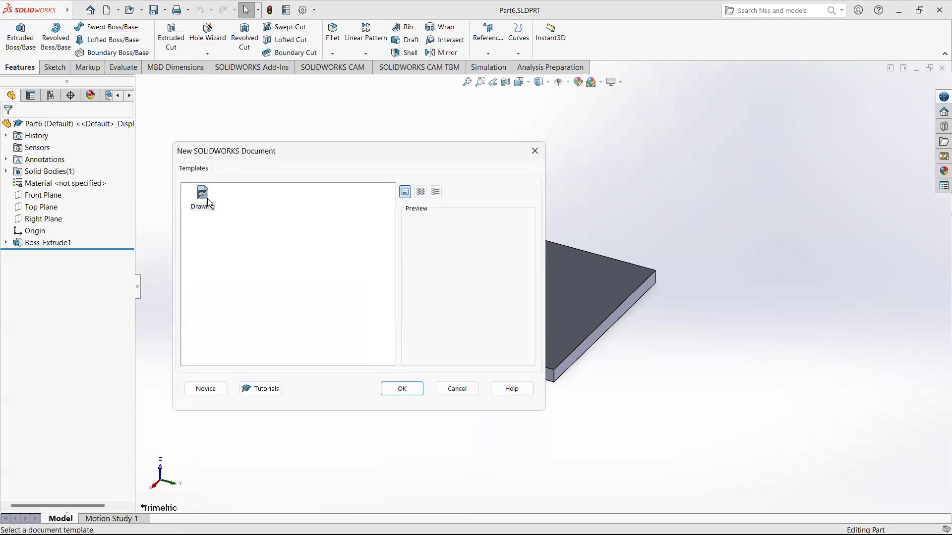
left_click(402, 389)
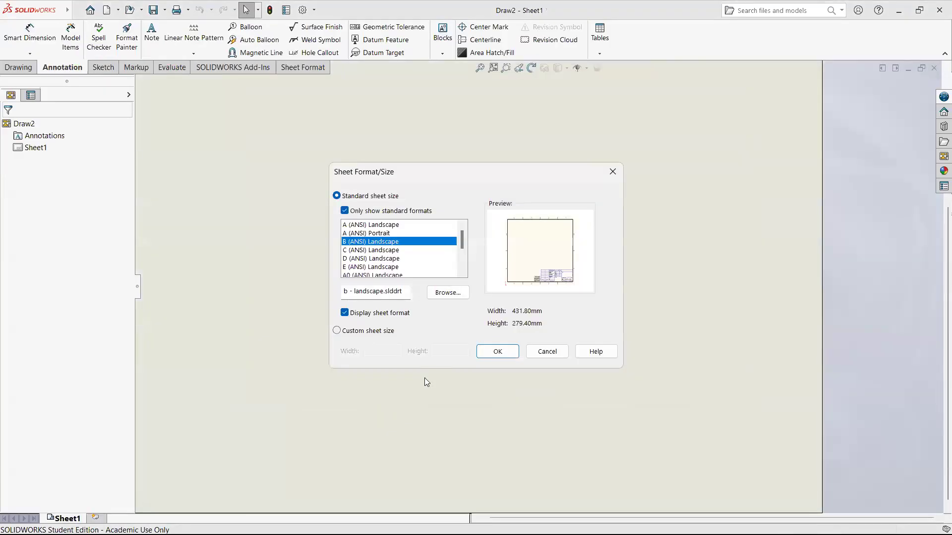
Step: Apply the surname-prefixed "b - landscape.slddrt" file from the sheetformat folder as the new drawing's sheet format
left_click(347, 294)
left_click(447, 293)
scroll(475, 242, "down", 8)
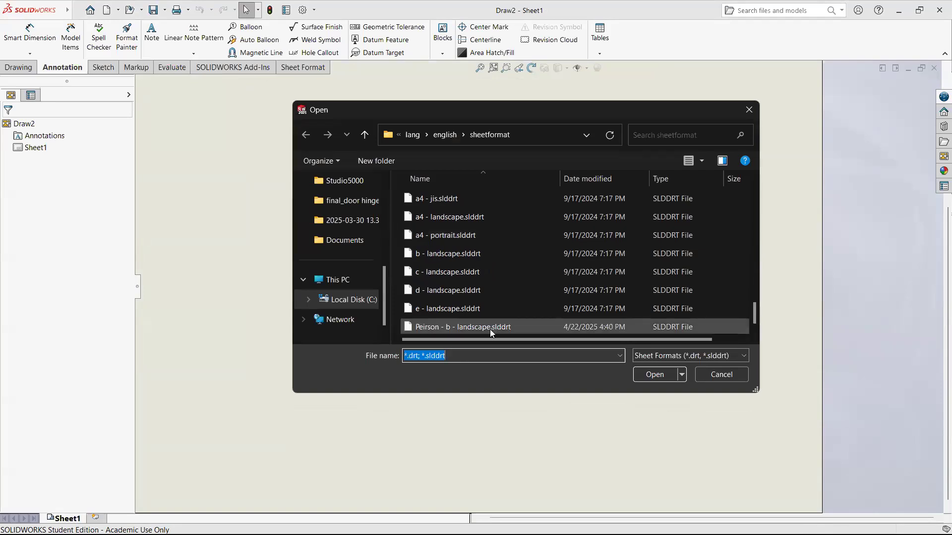
left_click(490, 329)
left_click(652, 375)
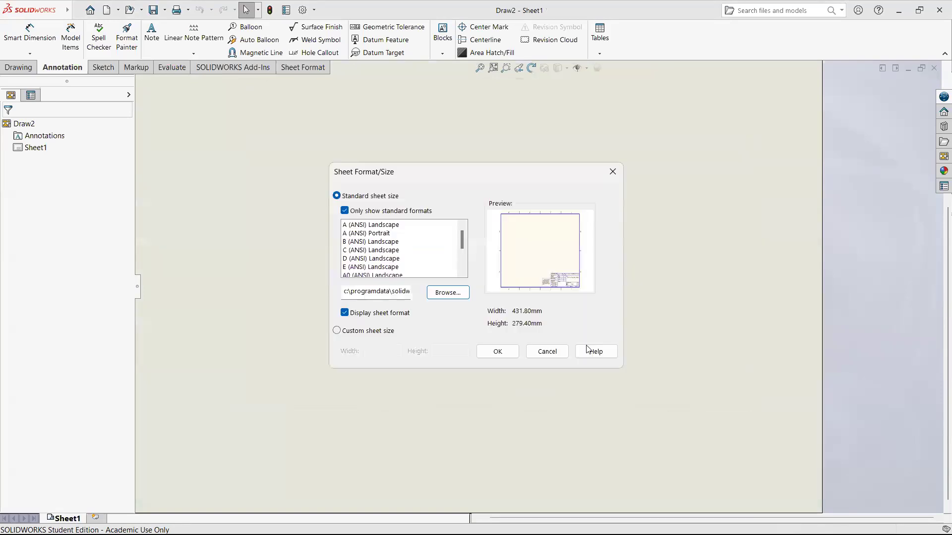
left_click(509, 351)
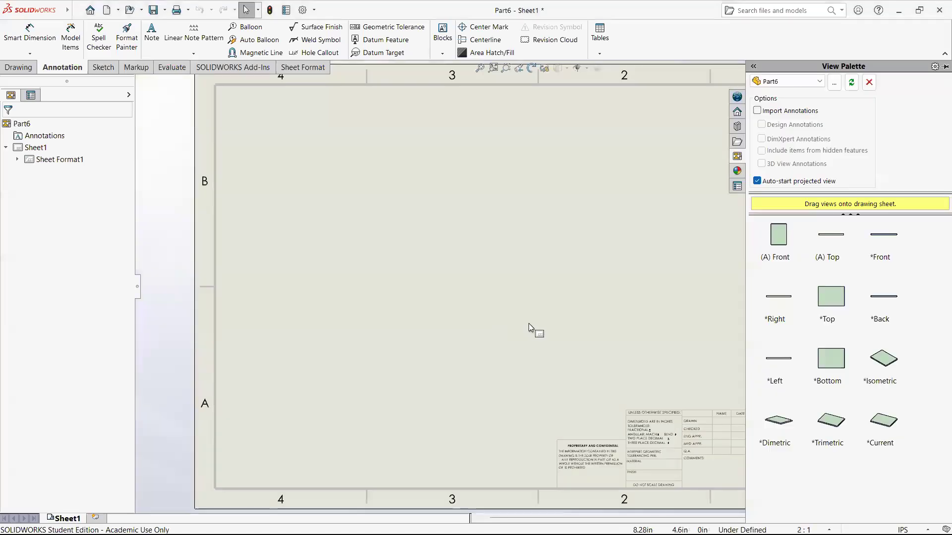
Step: Place the part's *Top view on the sheet, left of centre, without adding any projected views
scroll(674, 379, "down", 4)
scroll(426, 242, "up", 4)
scroll(554, 267, "down", 1)
scroll(601, 253, "up", 1)
scroll(684, 325, "down", 2)
scroll(683, 324, "down", 1)
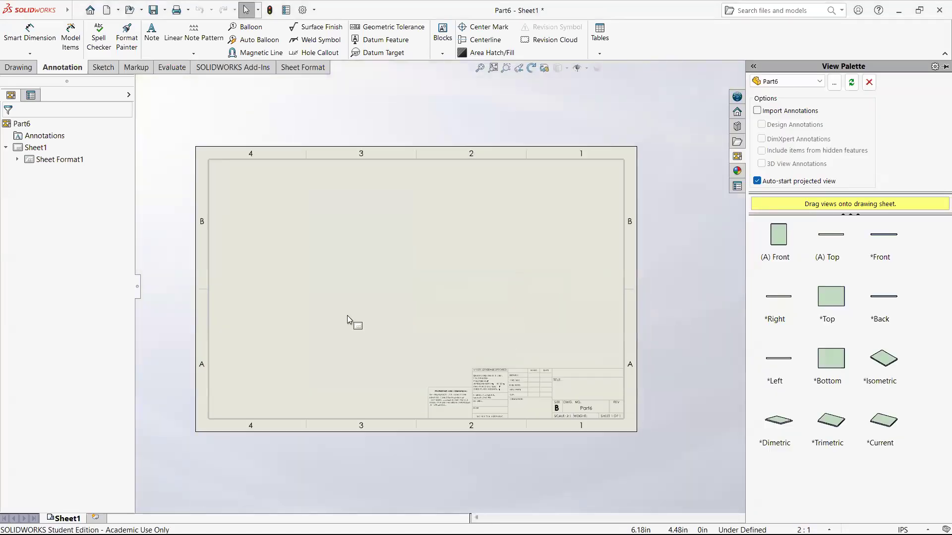
scroll(347, 318, "down", 2)
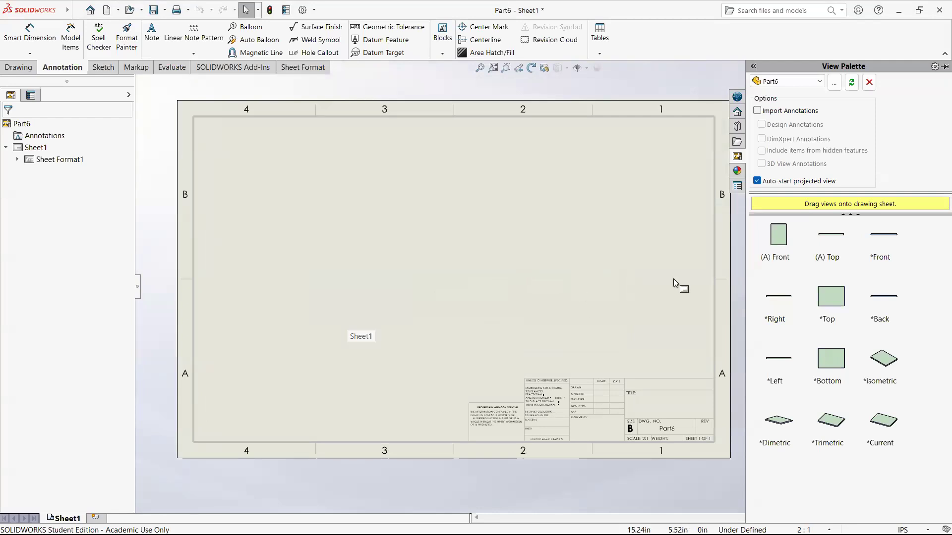
left_click_drag(835, 299, 404, 267)
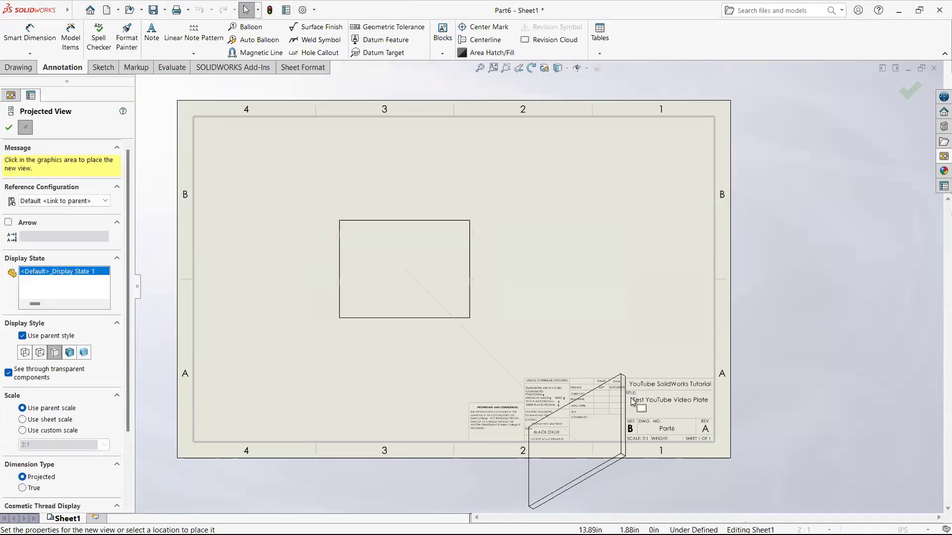
key("Escape")
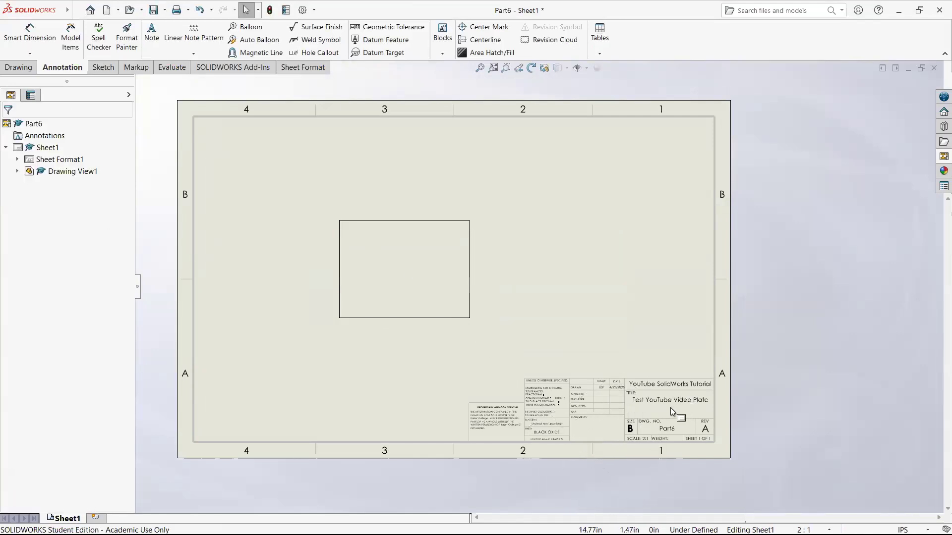
Step: Examine the new drawing's proprietary note, linked title block fields and tolerance block
scroll(672, 411, "down", 1)
scroll(393, 395, "down", 2)
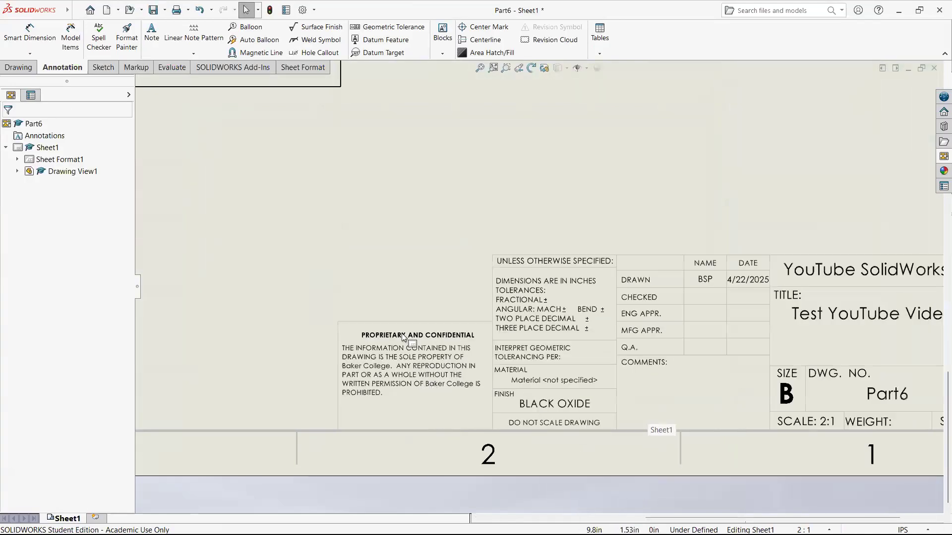
scroll(403, 337, "up", 3)
scroll(613, 335, "down", 2)
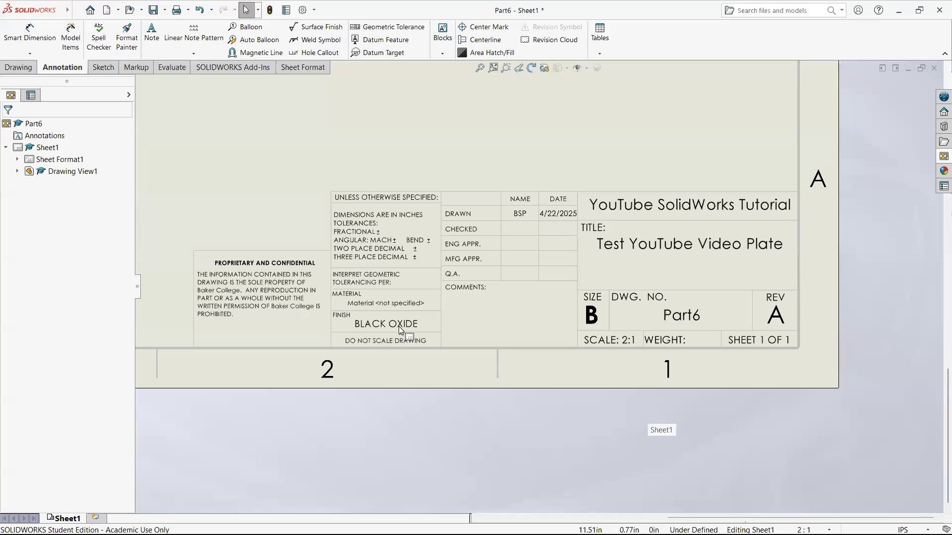
scroll(401, 330, "up", 5)
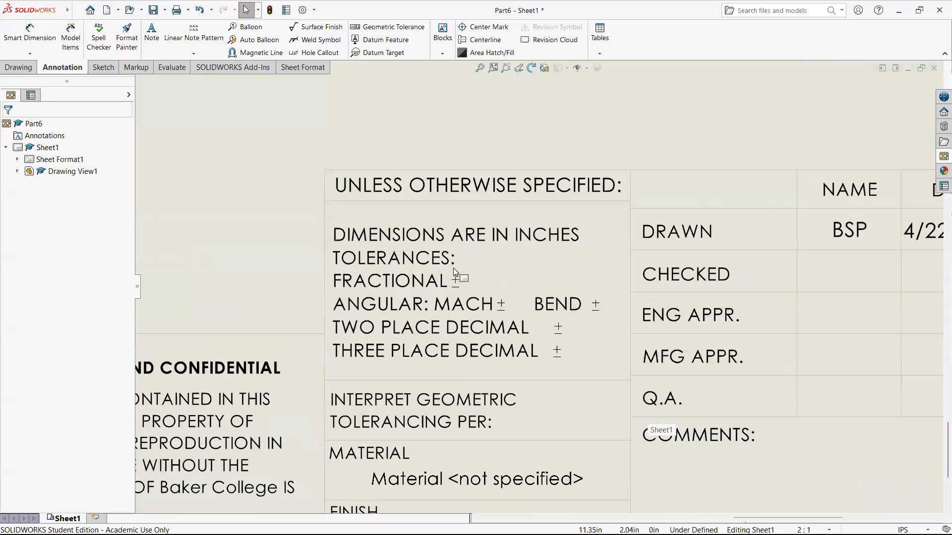
scroll(453, 268, "up", 4)
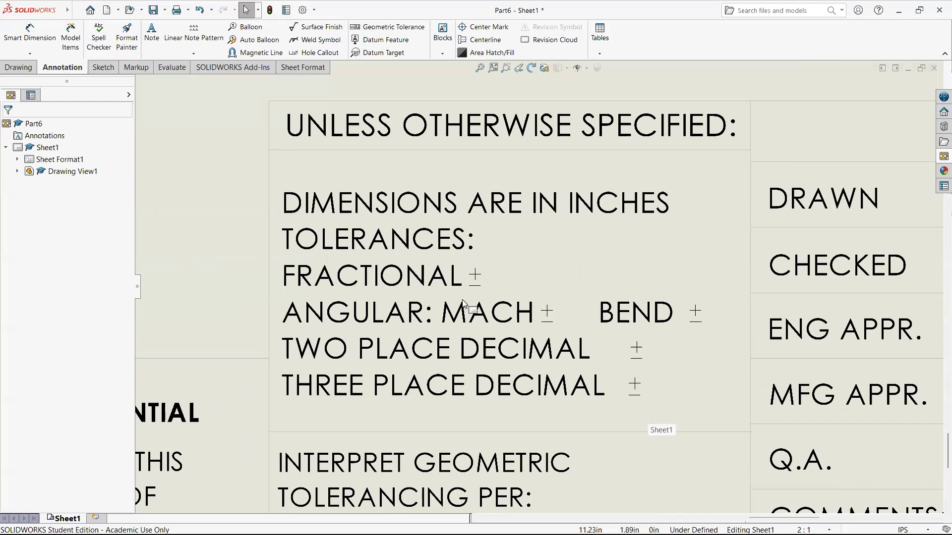
scroll(463, 303, "up", 5)
scroll(454, 261, "up", 6)
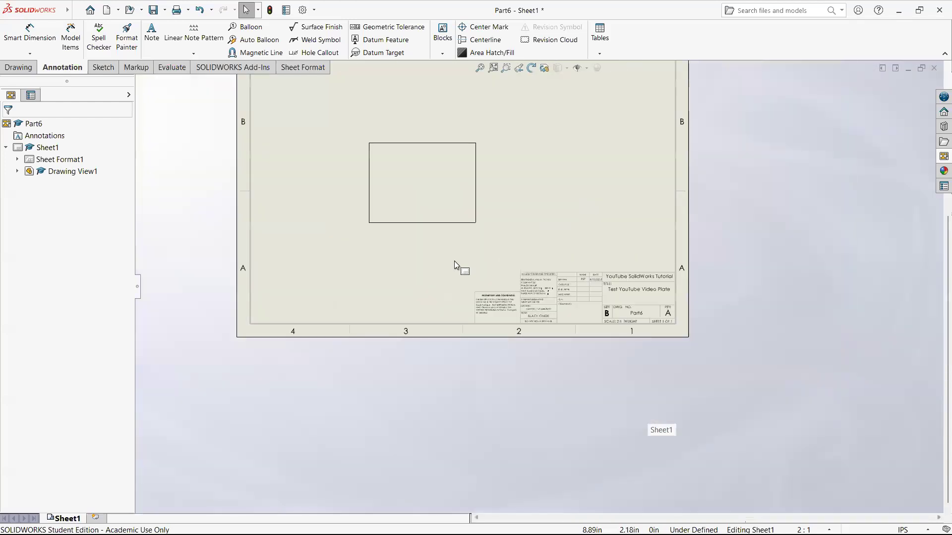
scroll(508, 224, "down", 2)
scroll(518, 218, "down", 1)
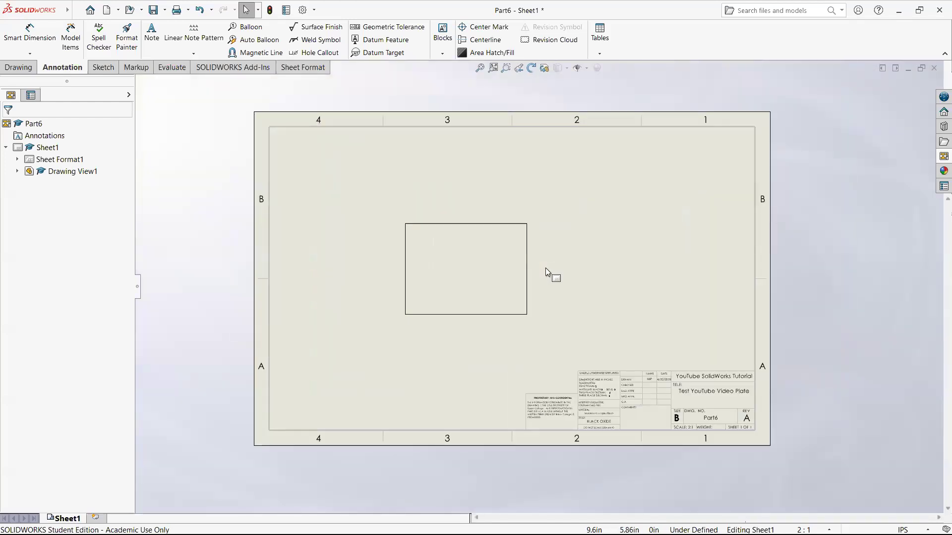